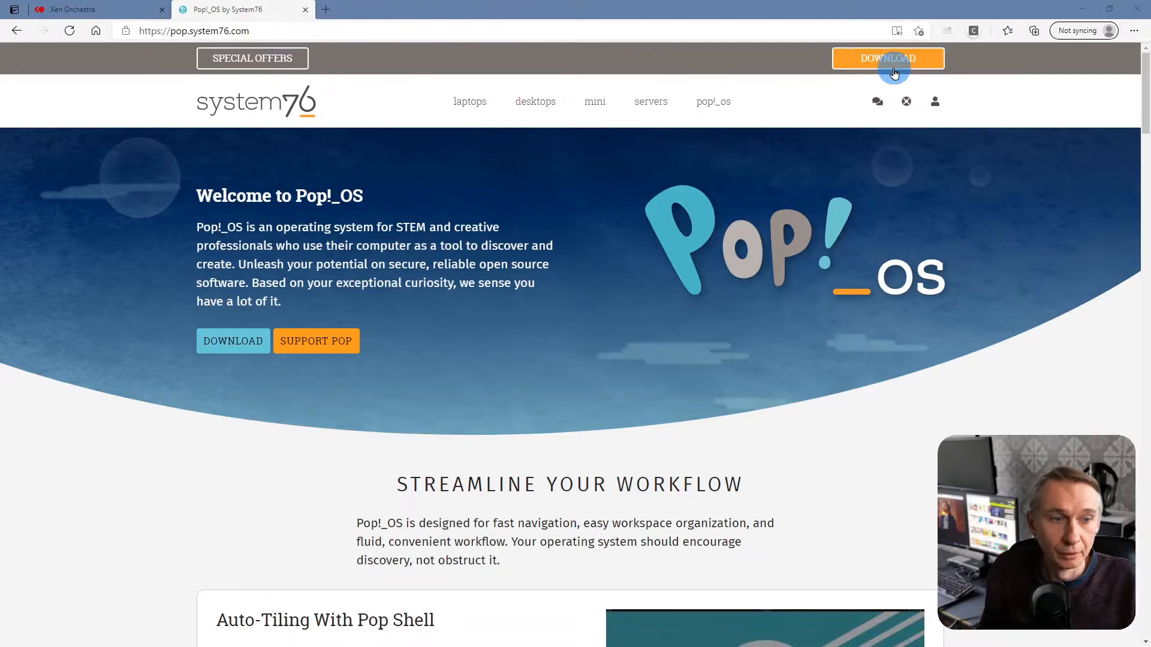
- Review the Pop!_OS download options for versions 20.10 and 20.04 LTS, and close the download dialog
{"action": "left_click", "coordinate": [882, 57]}
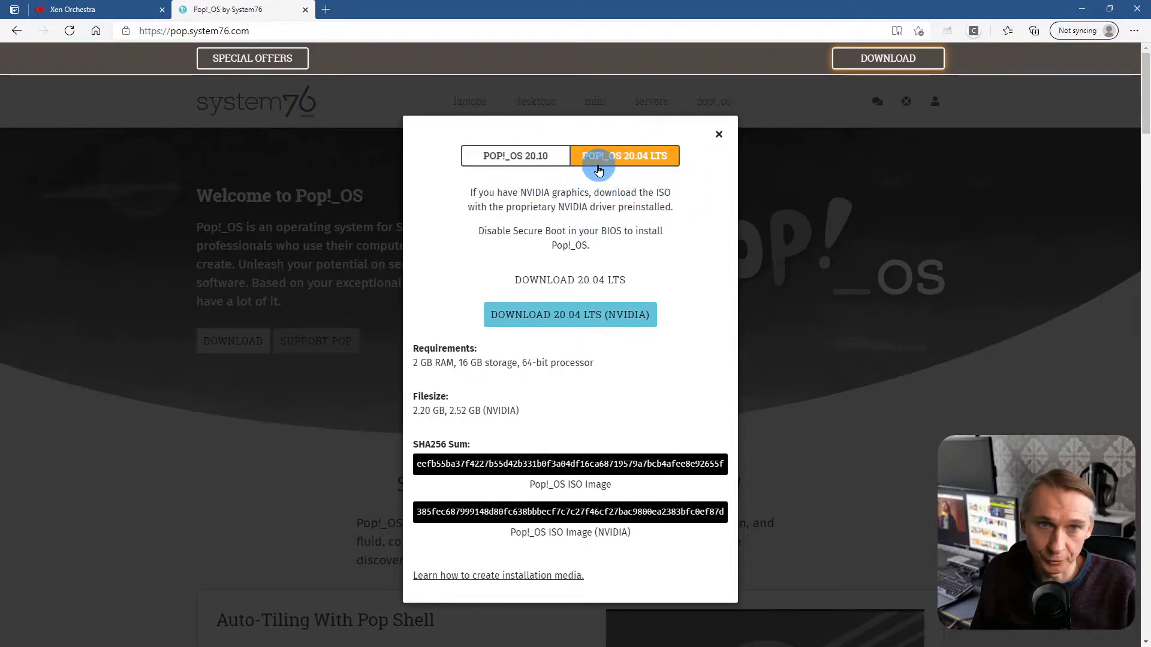
{"action": "left_click", "coordinate": [652, 159]}
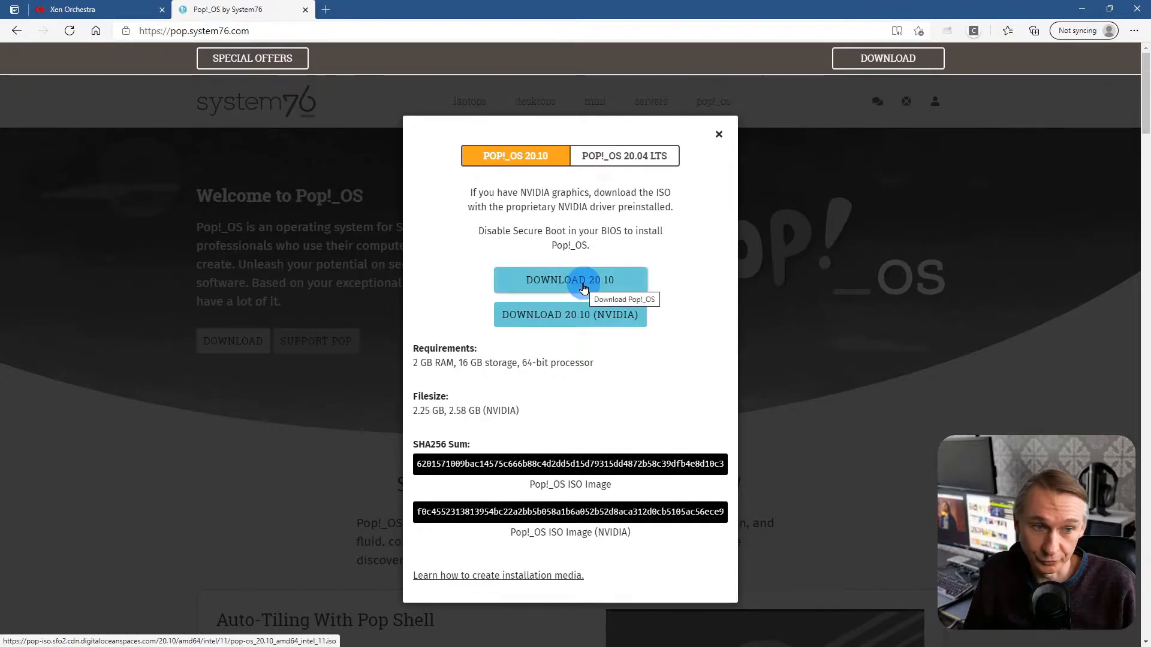
{"action": "left_click", "coordinate": [606, 279]}
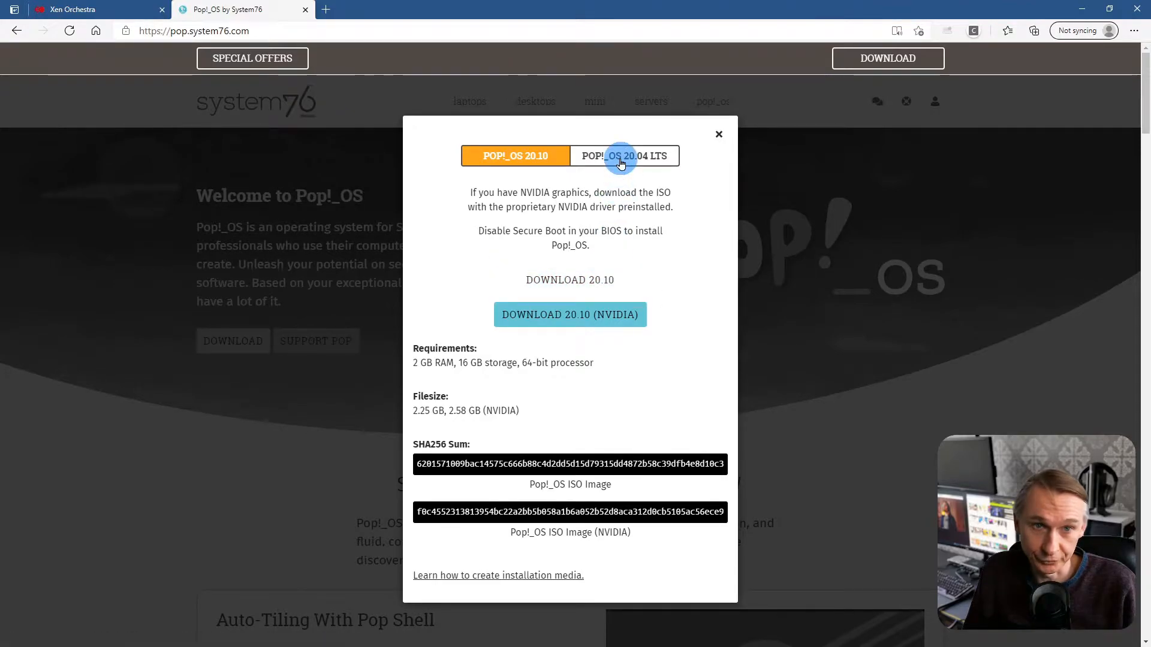
{"action": "left_click", "coordinate": [621, 168]}
{"action": "left_click", "coordinate": [505, 280]}
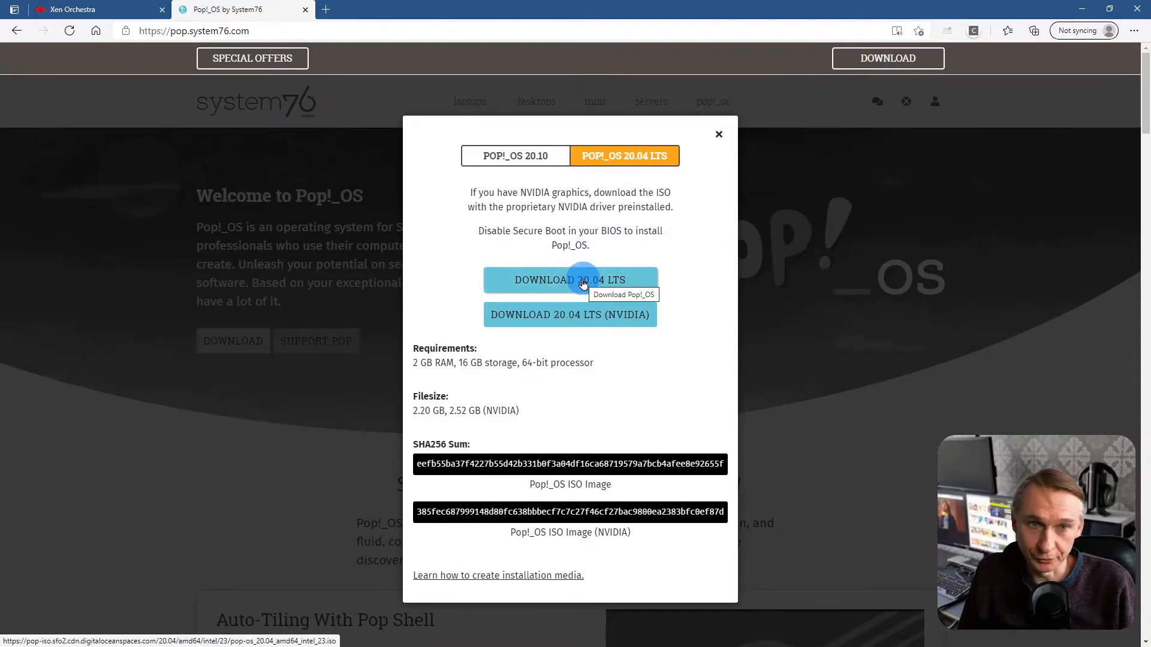
{"action": "left_click", "coordinate": [719, 135]}
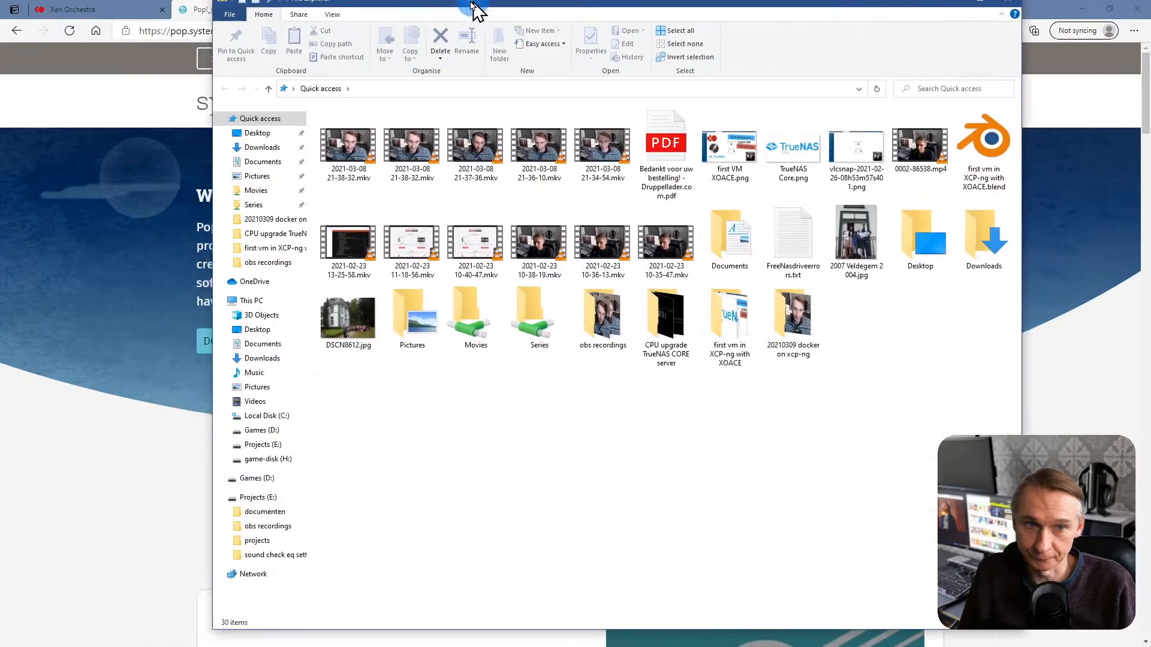
- In File Explorer, check the ISO files in the VM iso folder on \\nas, and close the window
{"action": "left_click_drag", "start_coordinate": [474, 9], "coordinate": [410, 18]}
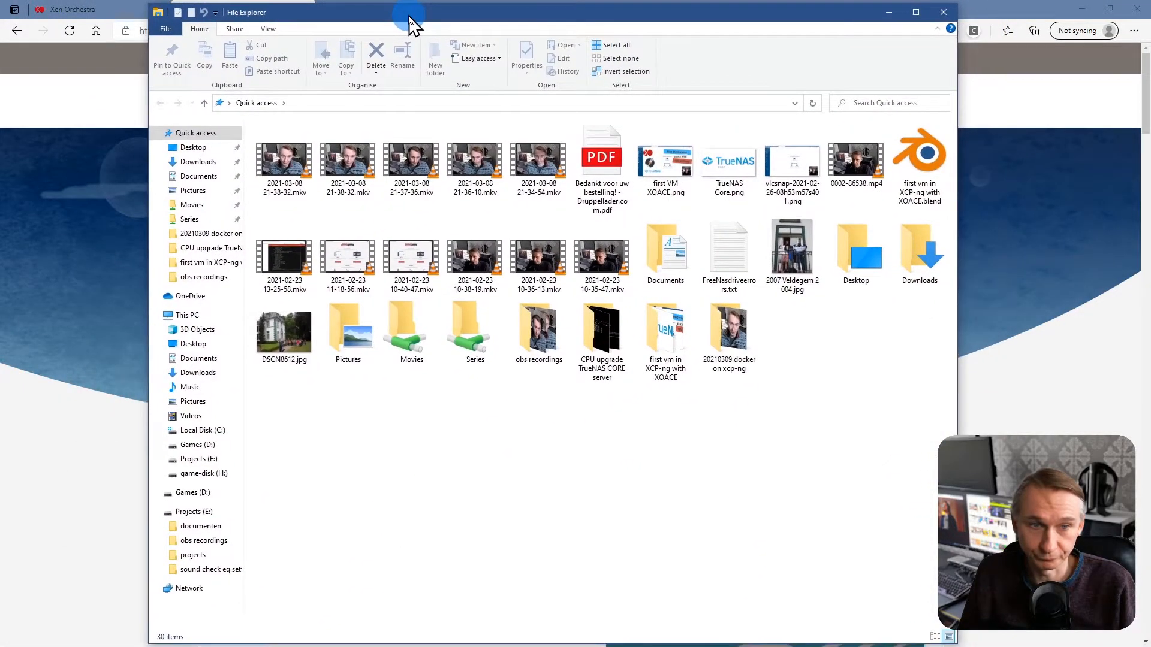
{"action": "left_click", "coordinate": [326, 100]}
{"action": "type", "text": "\\\\"}
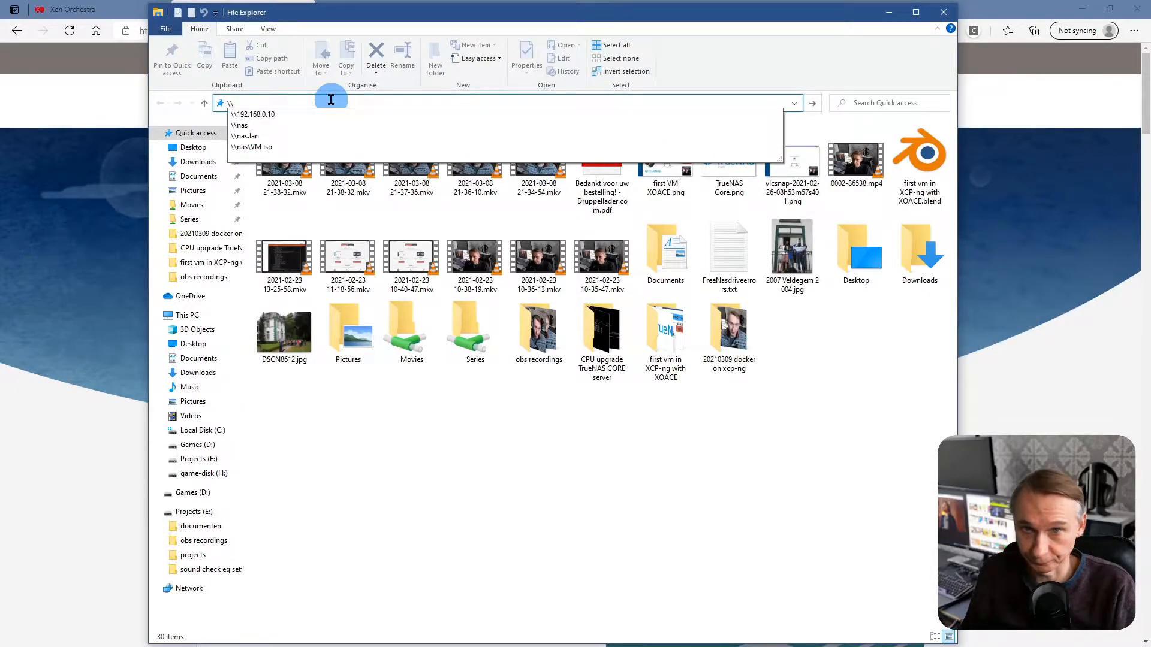
{"action": "type", "text": "nas"}
{"action": "key", "text": "Return"}
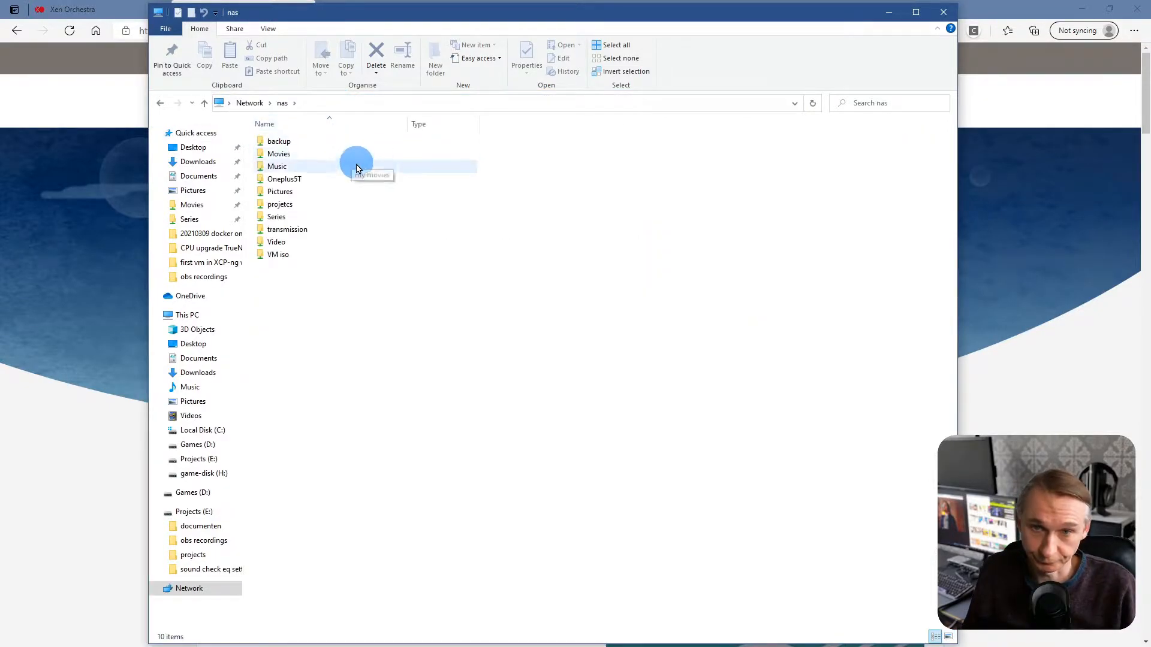
{"action": "double_click", "coordinate": [277, 257]}
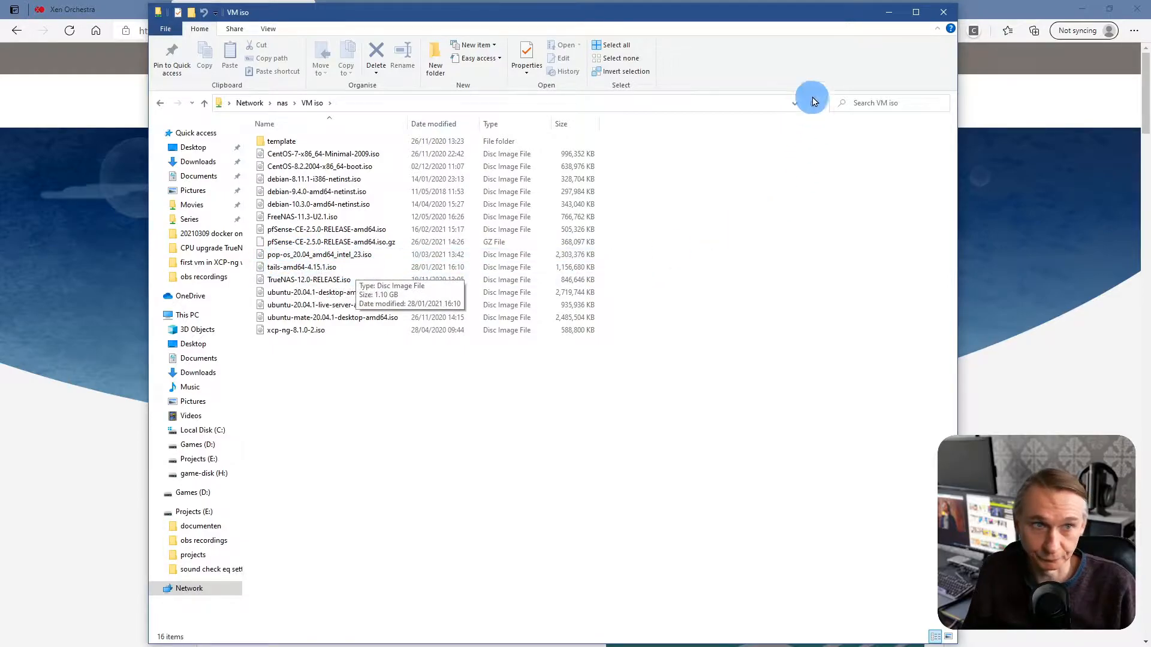
{"action": "left_click", "coordinate": [942, 20]}
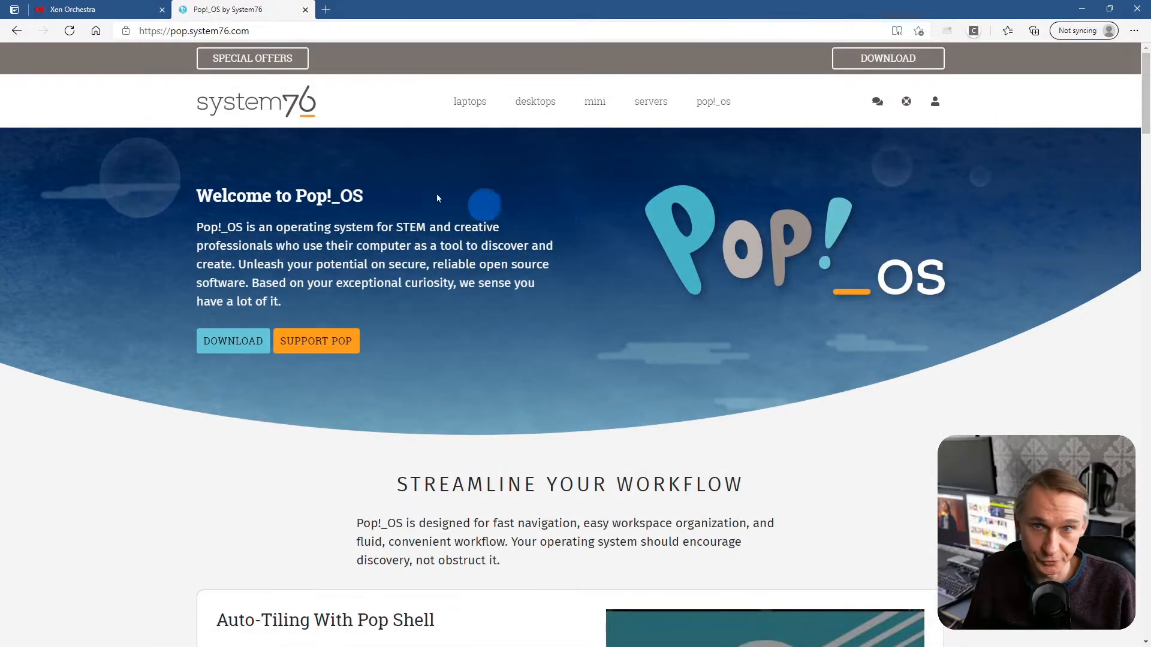
- Switch to the Xen Orchestra sign-in page and try to sign in with the username and account password
{"action": "left_click", "coordinate": [83, 17]}
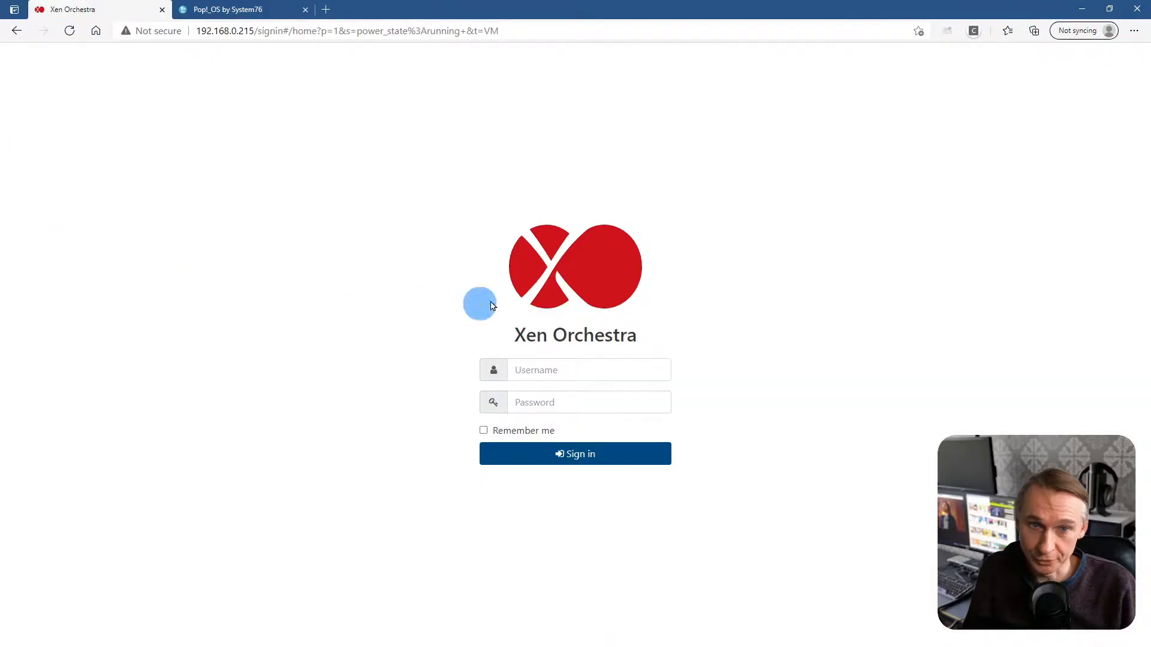
{"action": "left_click", "coordinate": [541, 373]}
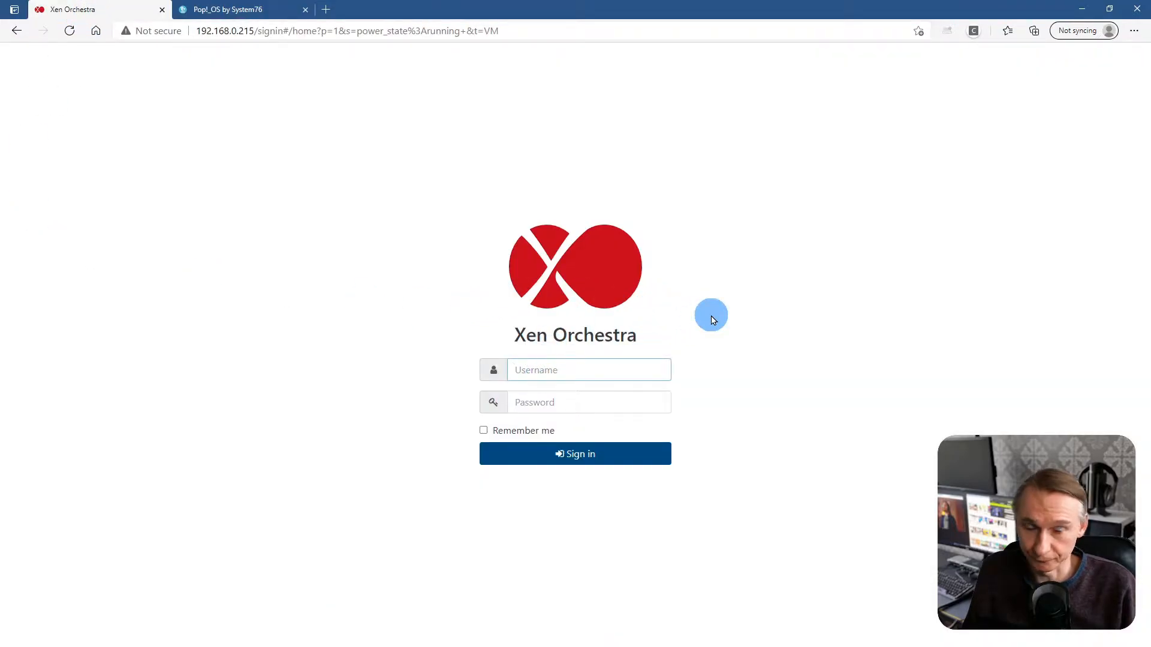
{"action": "type", "text": "christophe"}
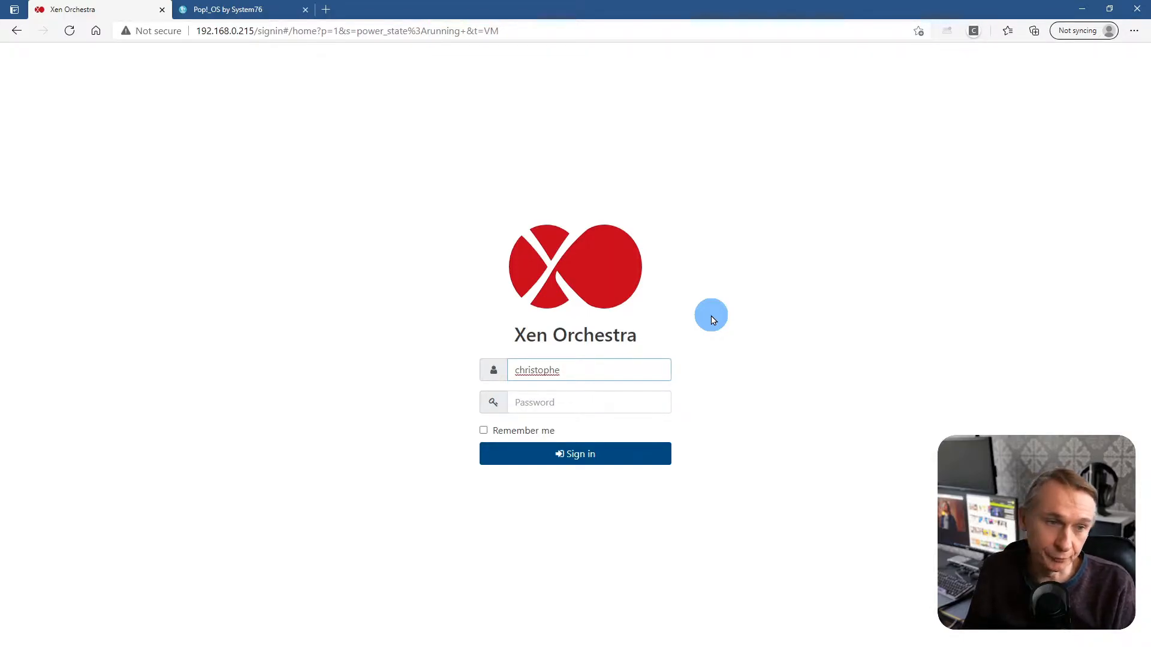
{"action": "key", "text": "Tab"}
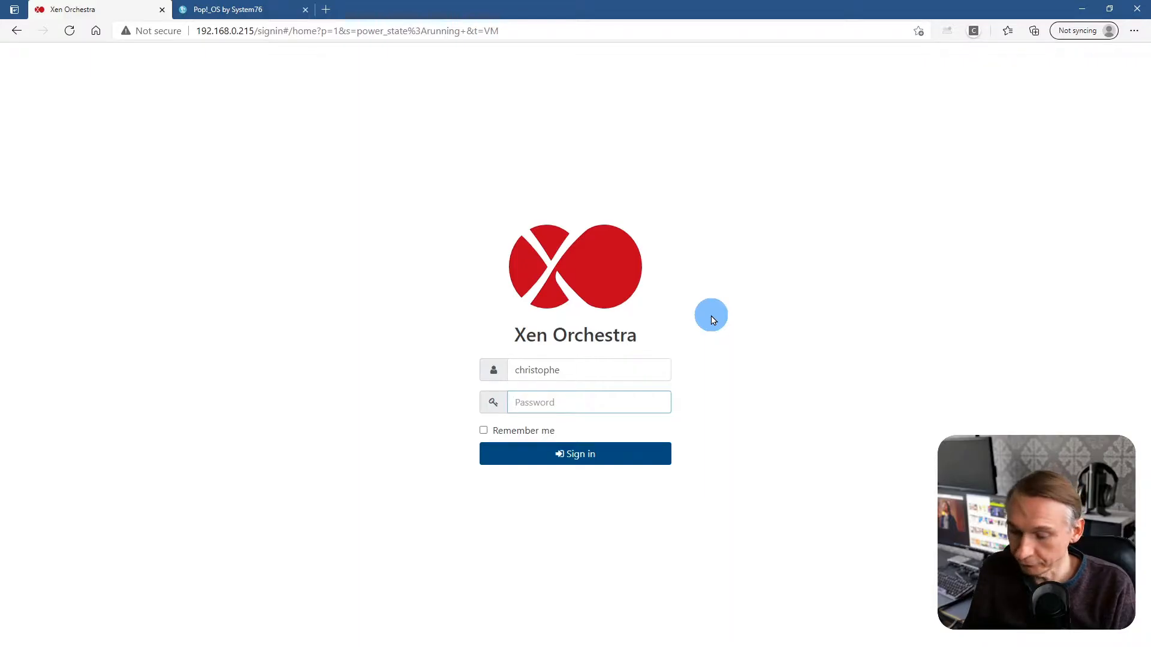
{"action": "type", "text": "x"}
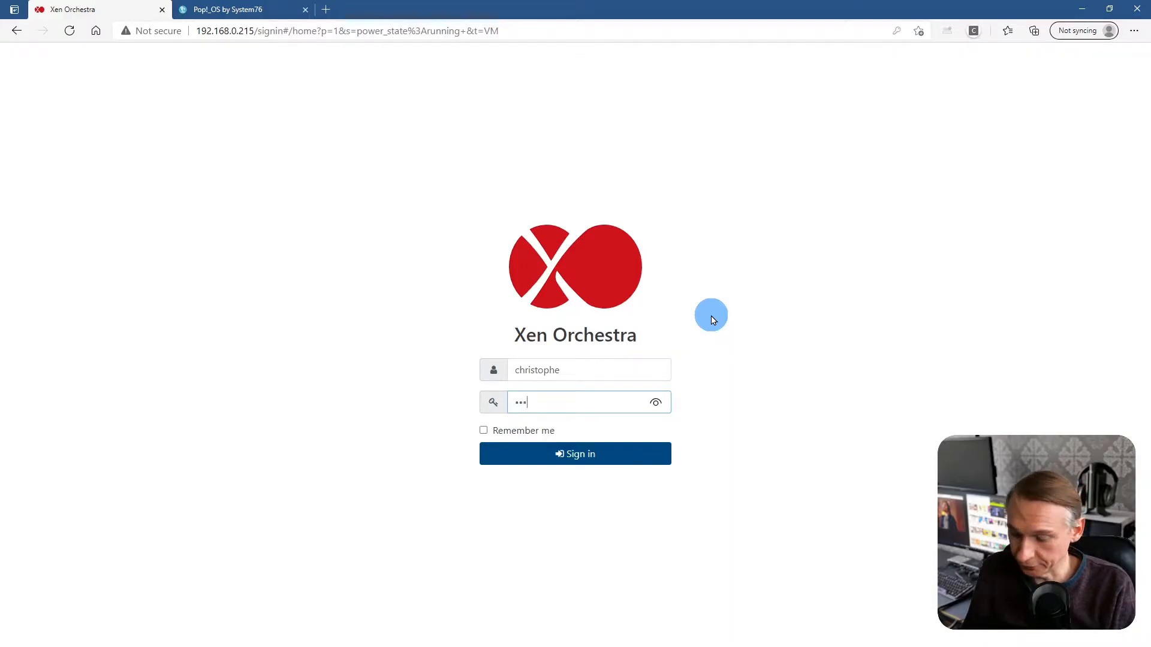
{"action": "type", "text": "x"}
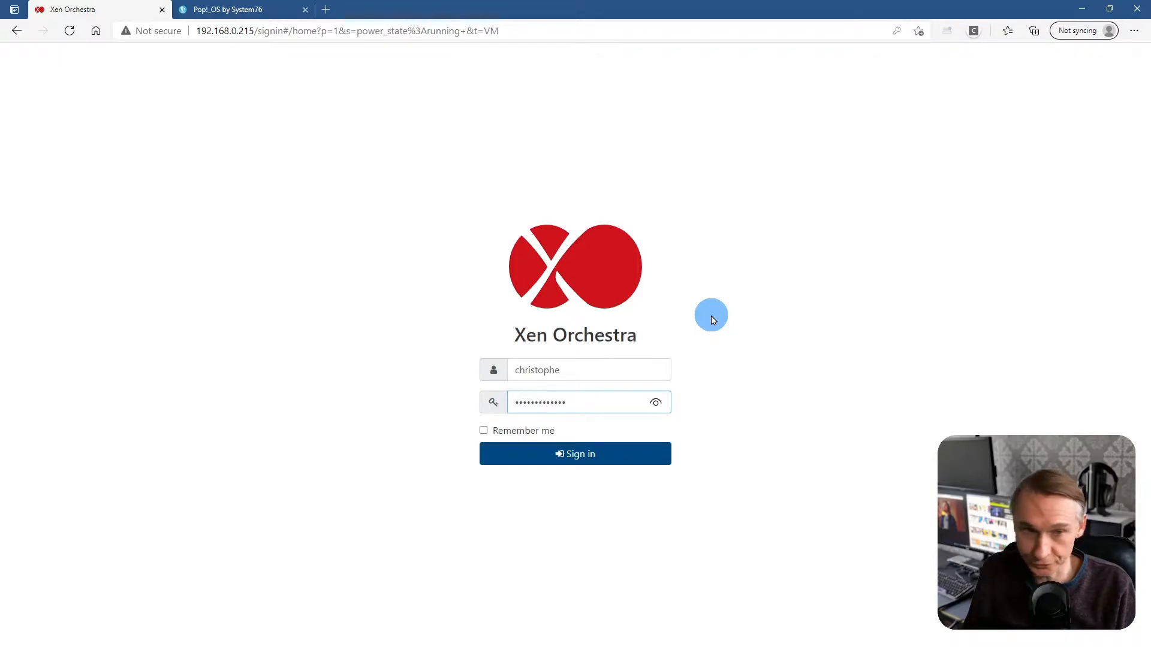
{"action": "key", "text": "Return"}
- Retry the sign-in by entering the username and account password again
{"action": "type", "text": "christophe"}
{"action": "key", "text": "Tab"}
{"action": "type", "text": "p"}
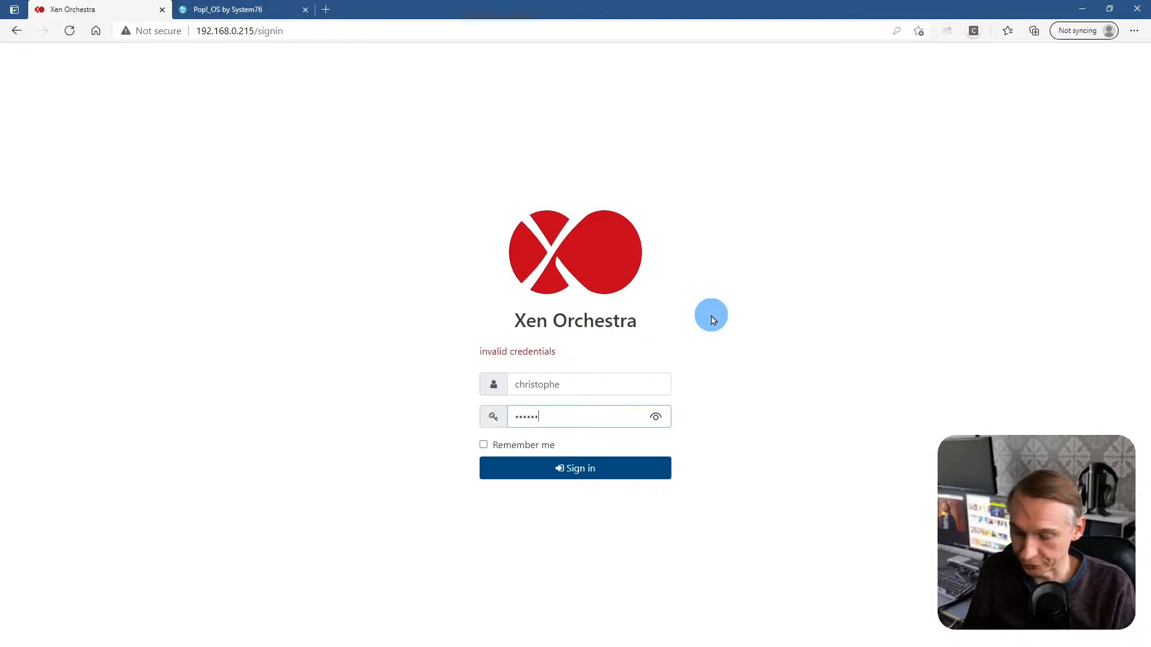
{"action": "key", "text": "Return"}
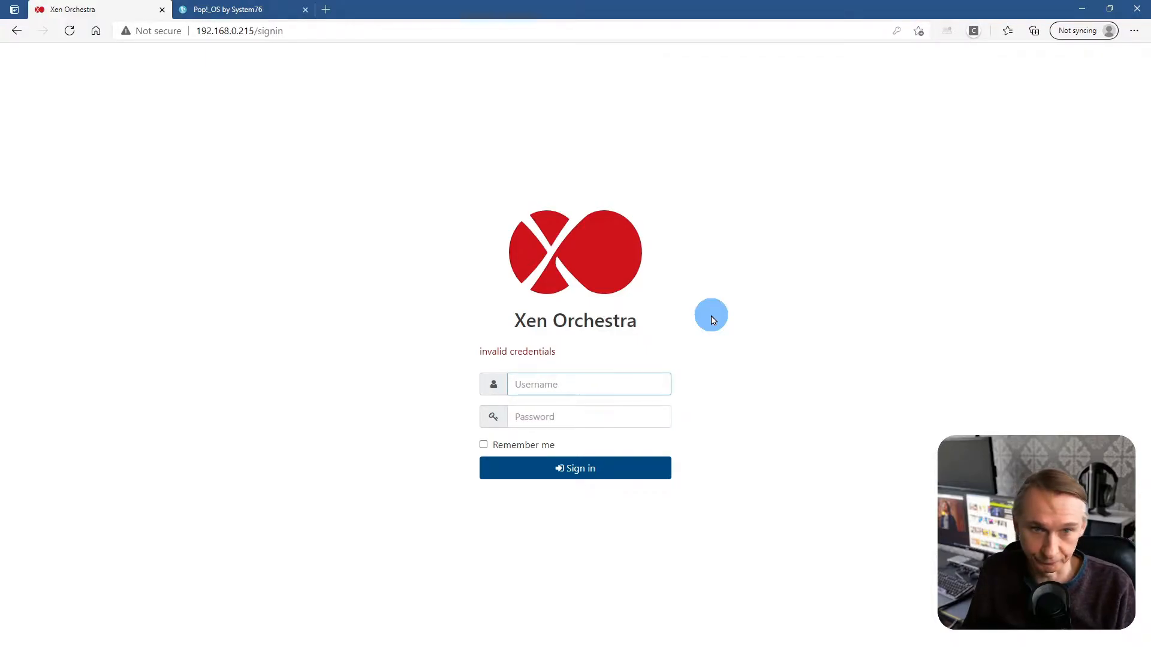
- Sign in to Xen Orchestra with the username and the correct account password
{"action": "type", "text": "christophe"}
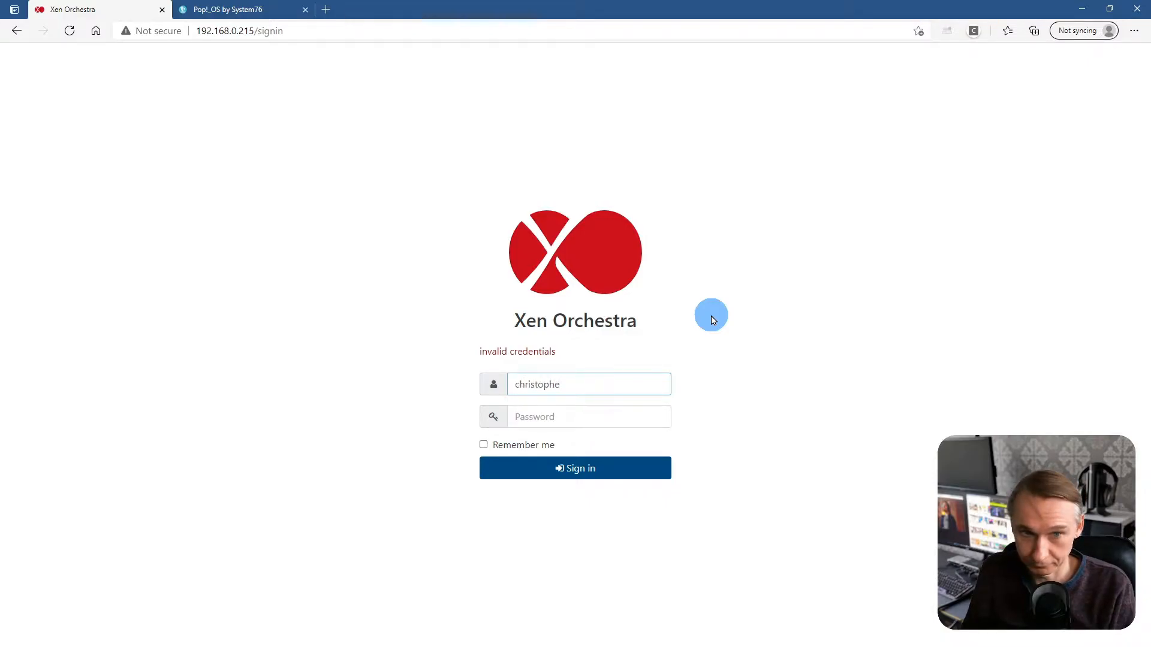
{"action": "key", "text": "Tab"}
{"action": "type", "text": "••"}
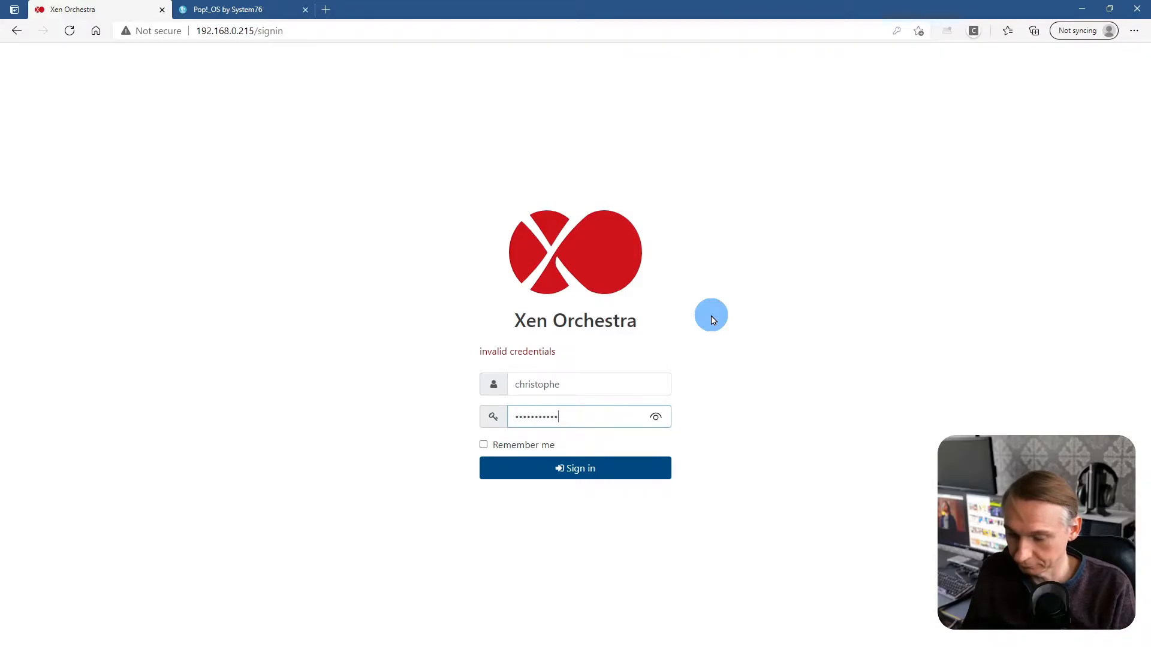
{"action": "key", "text": "Return"}
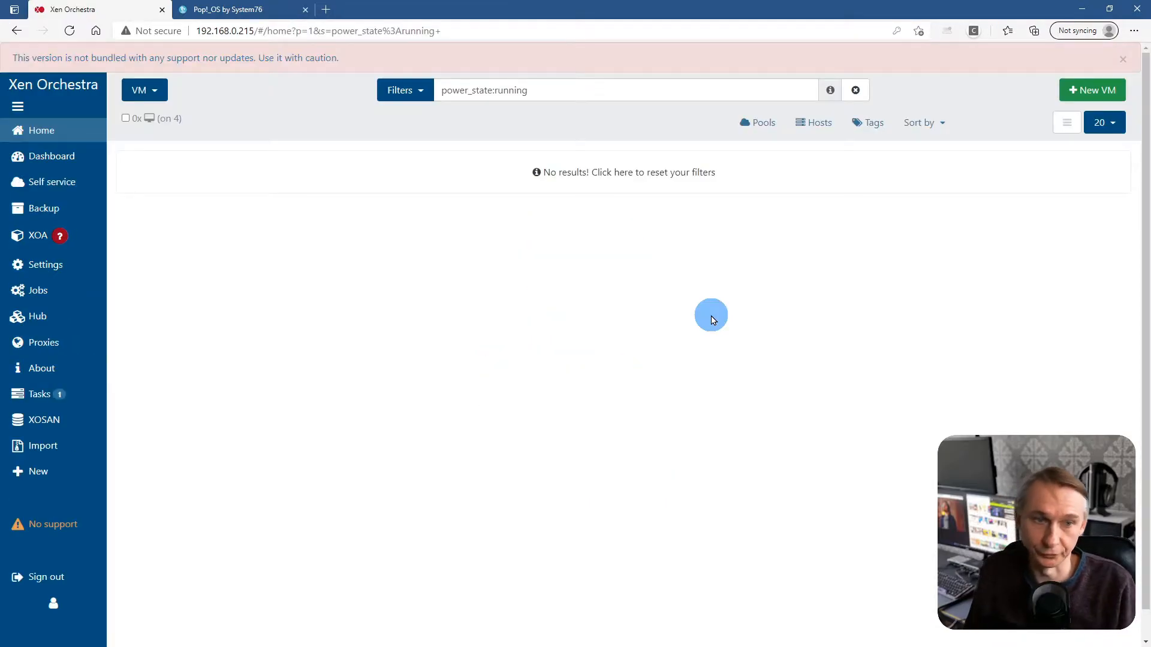
- Dismiss the support warning banner and start a new VM on the xcp-ng-host pool
{"action": "left_click", "coordinate": [1121, 62]}
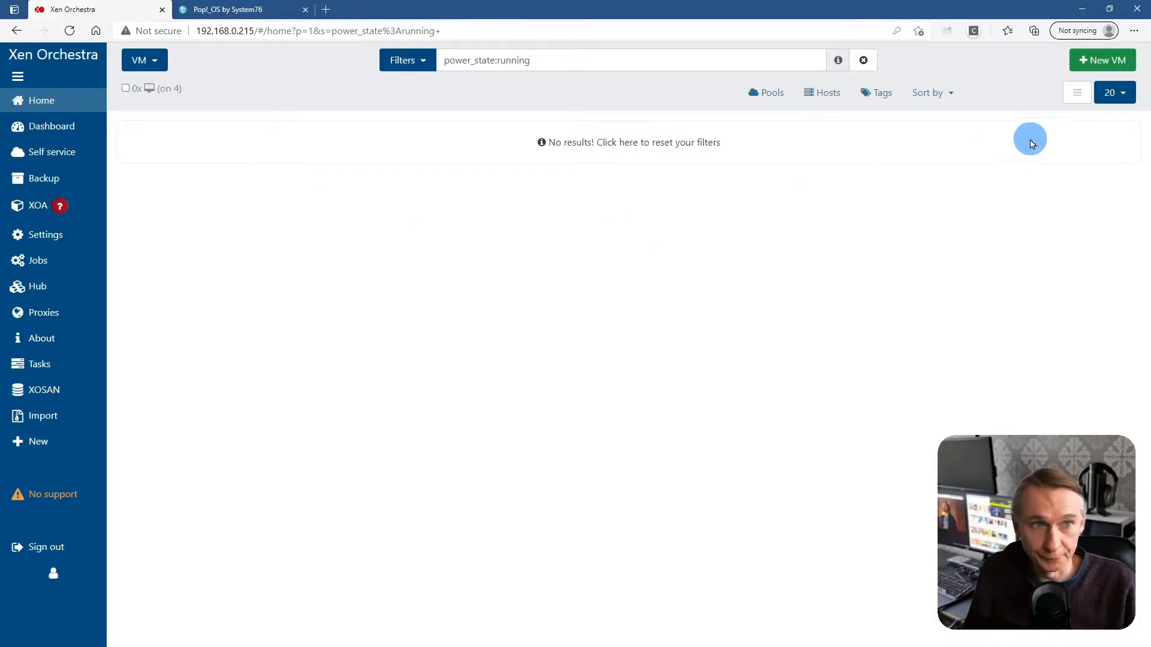
{"action": "left_click", "coordinate": [1100, 62]}
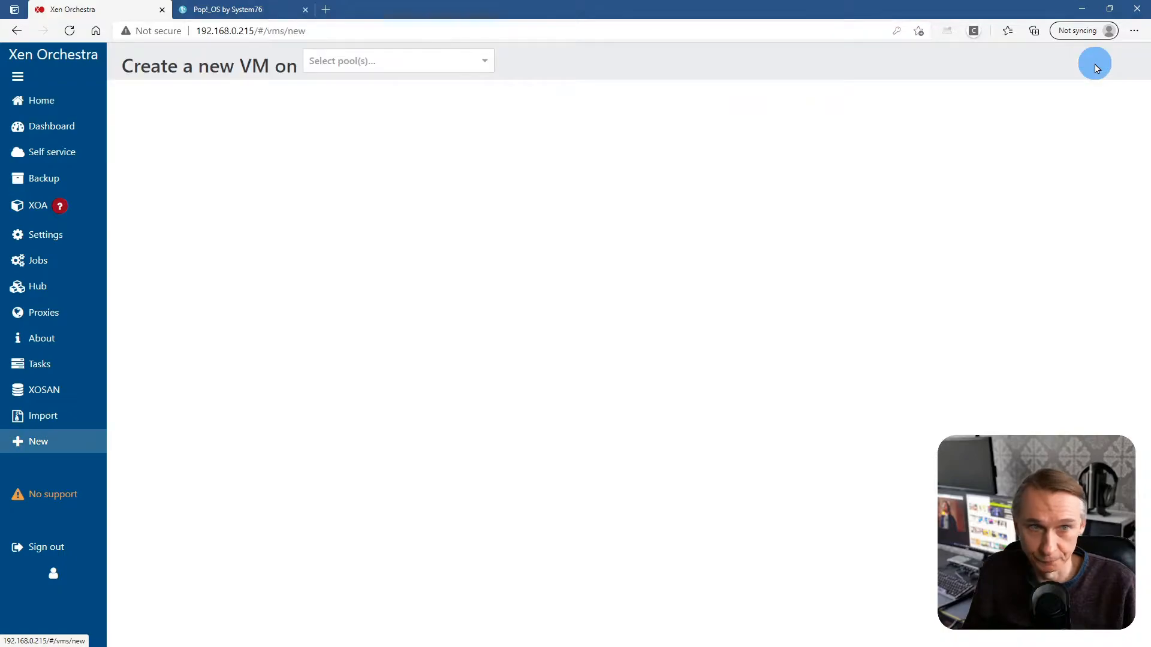
{"action": "left_click", "coordinate": [367, 64]}
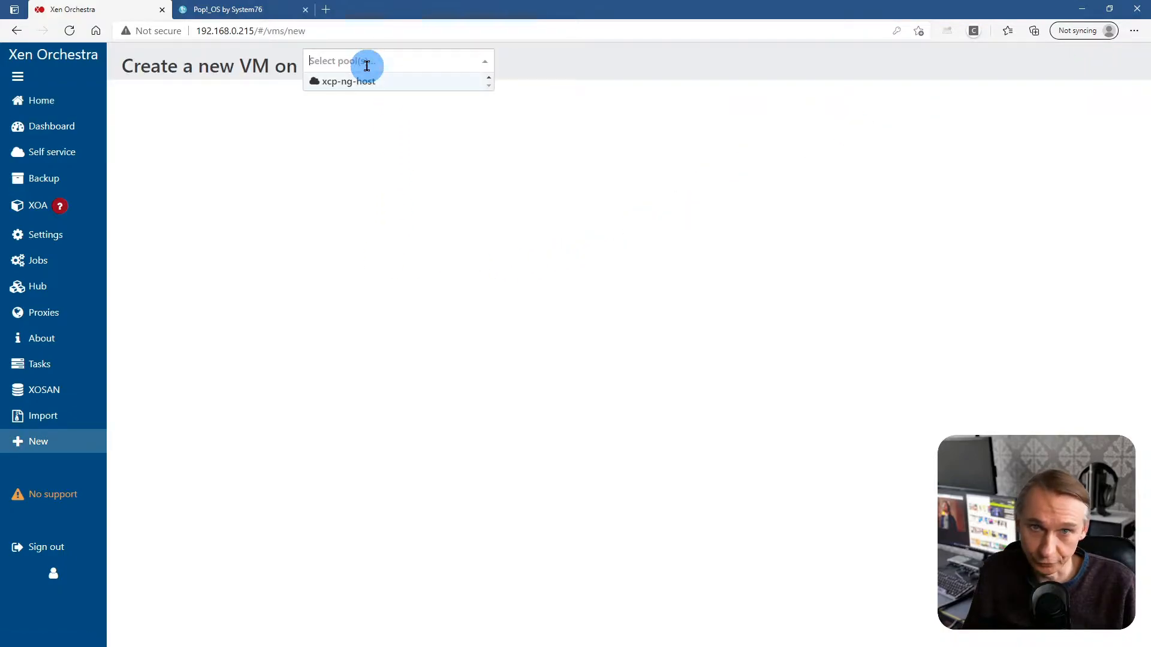
{"action": "left_click", "coordinate": [352, 89]}
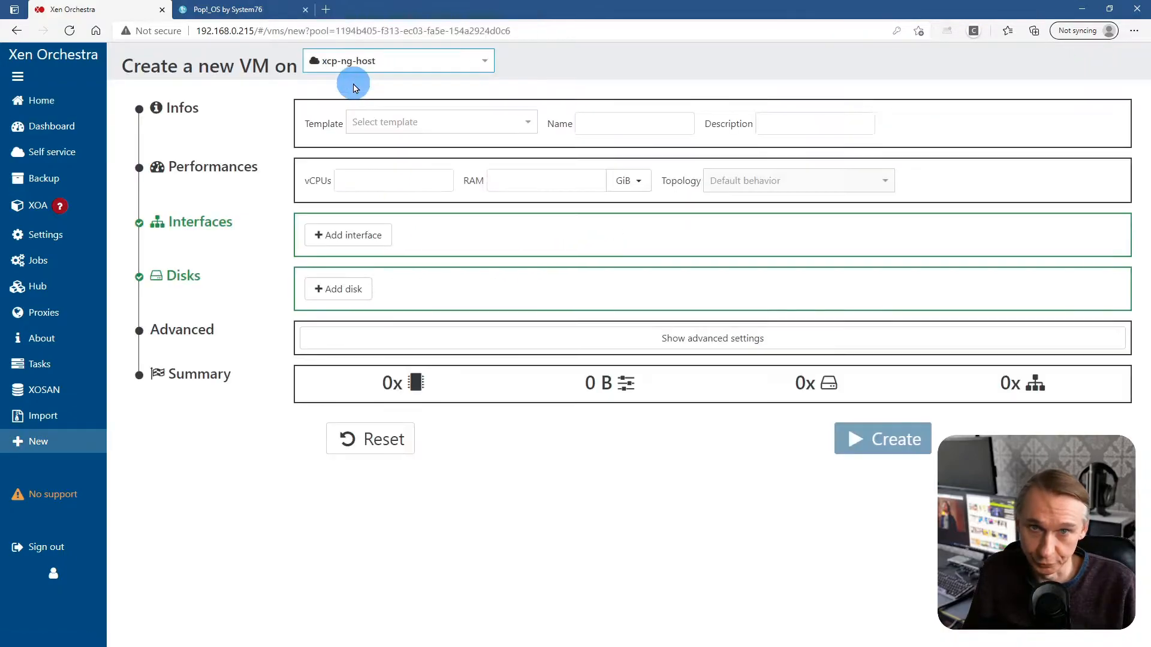
- Choose the Ubuntu Focal Fossa 20.04 template for the new VM
{"action": "left_click", "coordinate": [431, 119]}
{"action": "scroll", "coordinate": [448, 201], "scroll_direction": "down", "scroll_amount": 3}
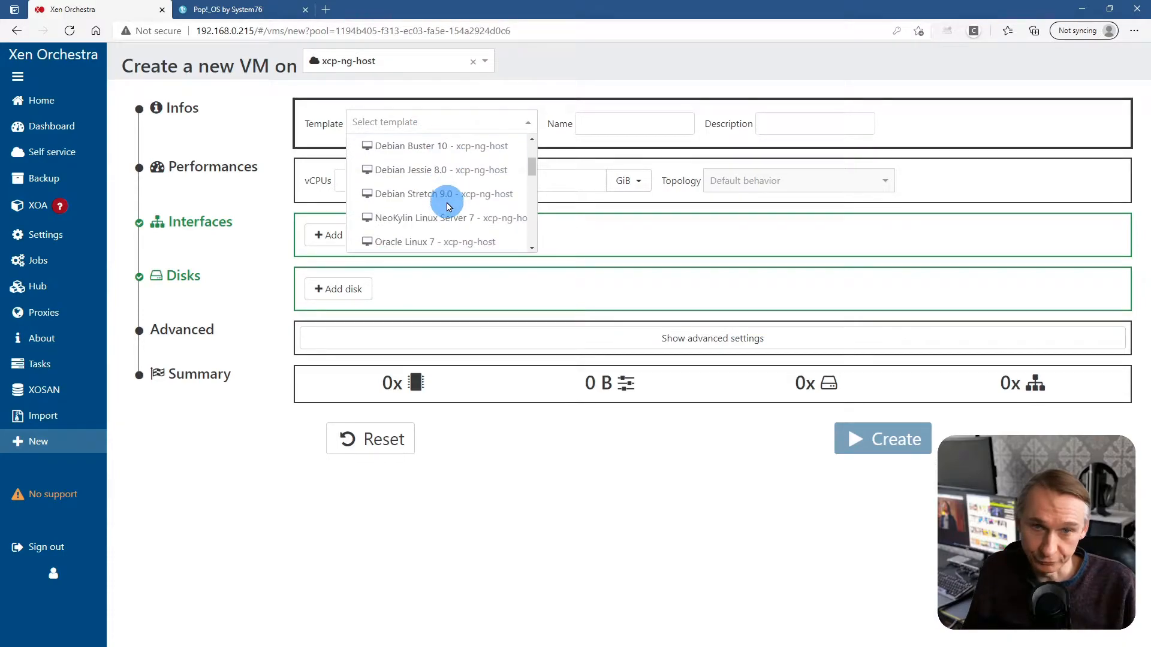
{"action": "scroll", "coordinate": [448, 206], "scroll_direction": "down", "scroll_amount": 5}
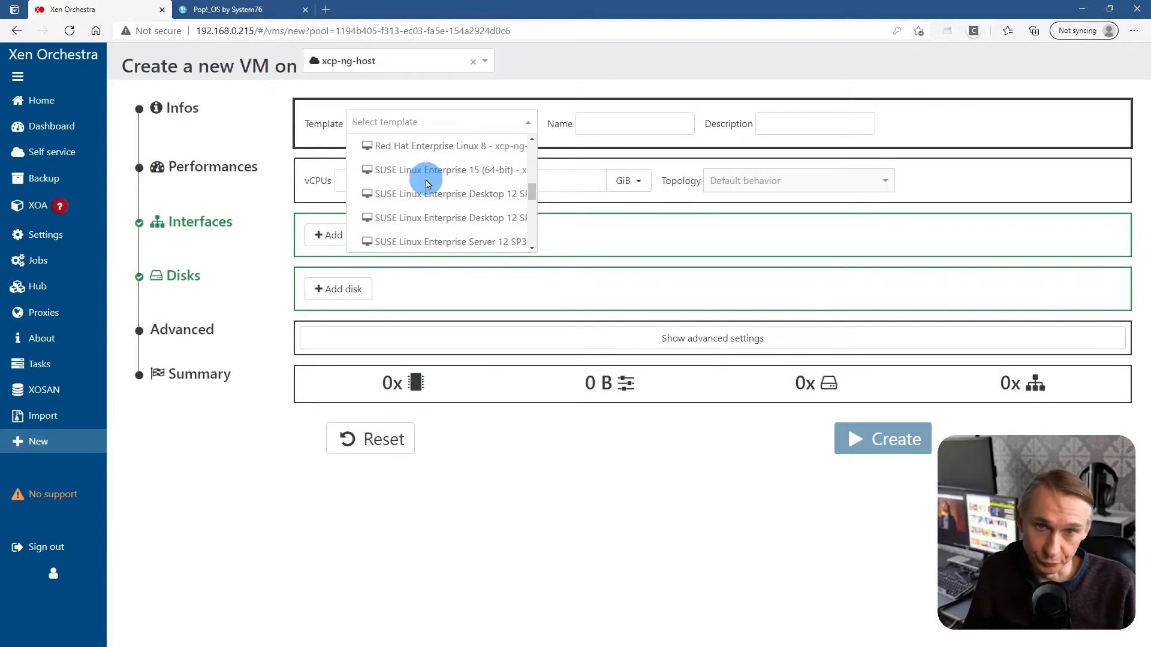
{"action": "scroll", "coordinate": [426, 186], "scroll_direction": "down", "scroll_amount": 5}
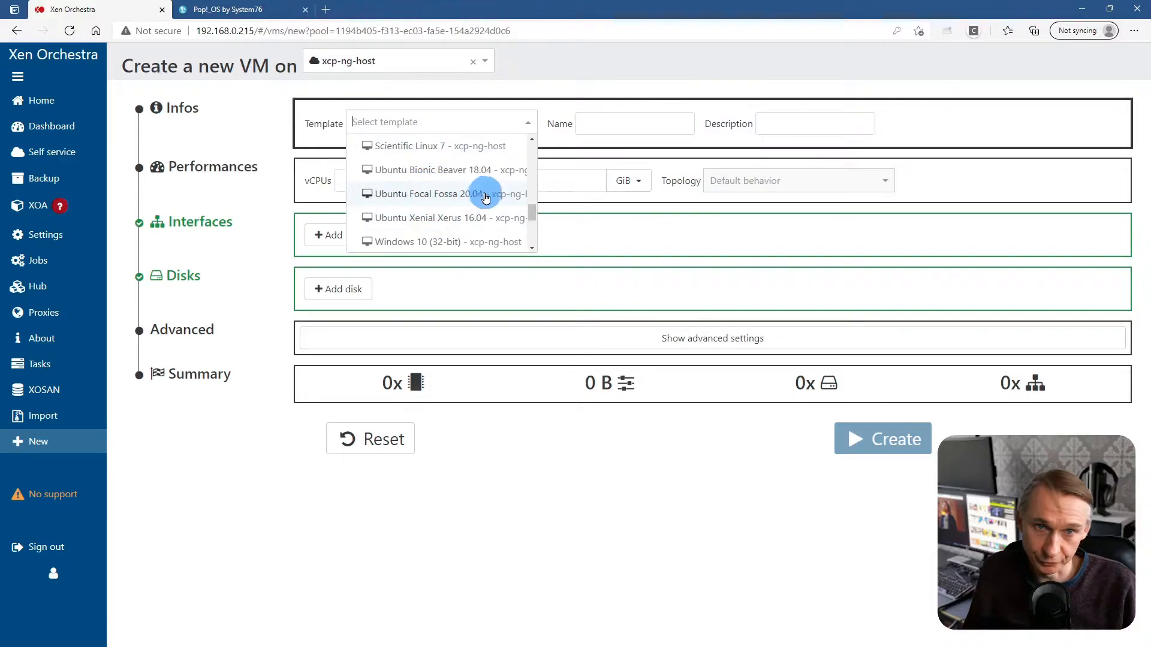
{"action": "left_click", "coordinate": [449, 197]}
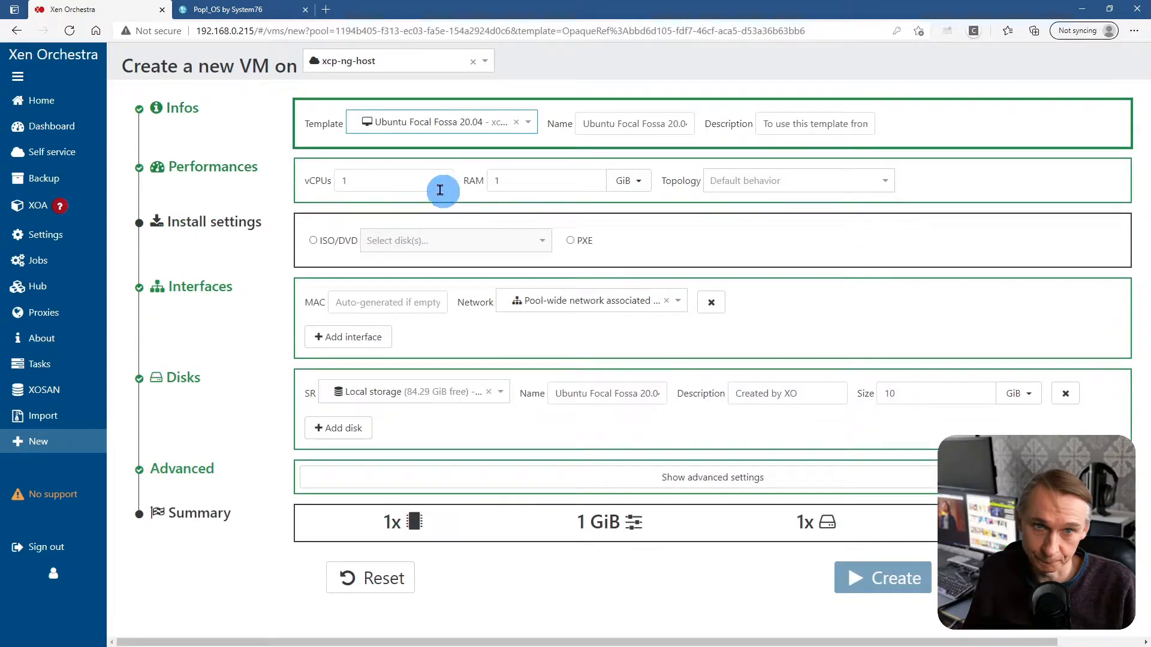
- Name the new VM popyoutube
{"action": "double_click", "coordinate": [645, 126]}
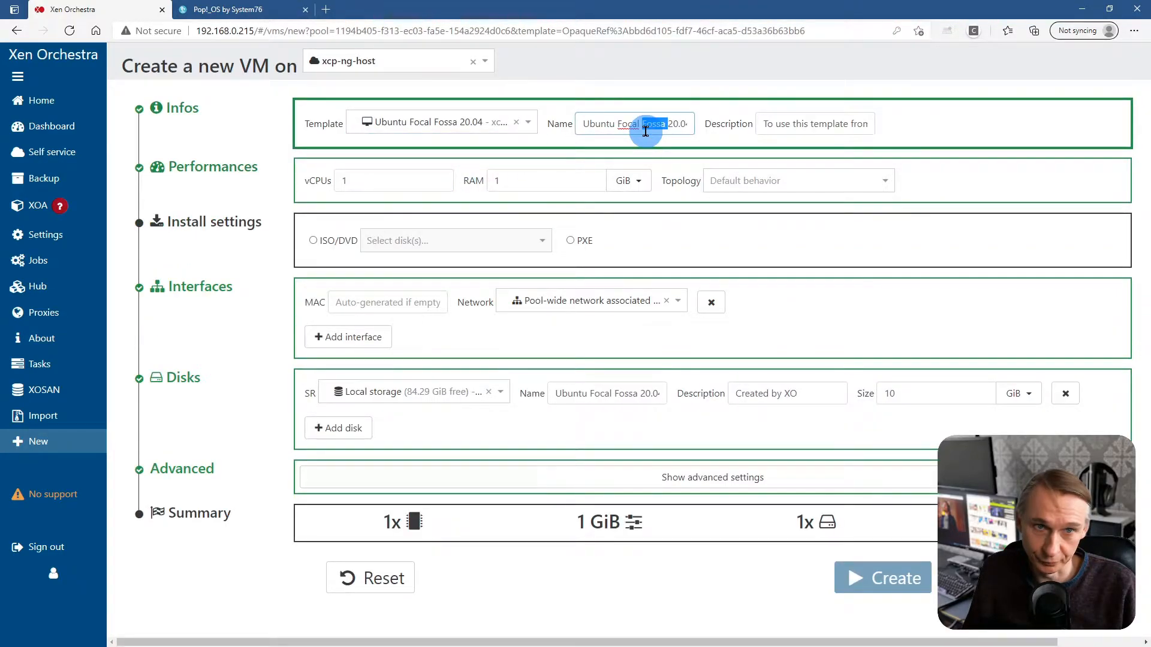
{"action": "triple_click", "coordinate": [645, 125]}
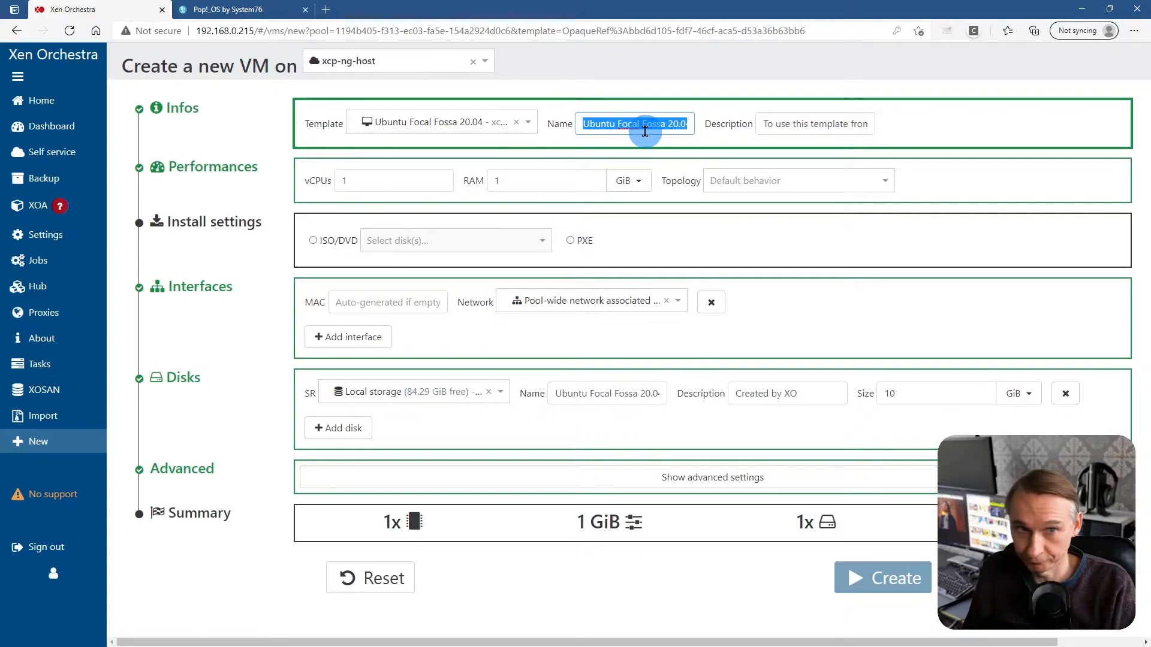
{"action": "type", "text": "popyouube"}
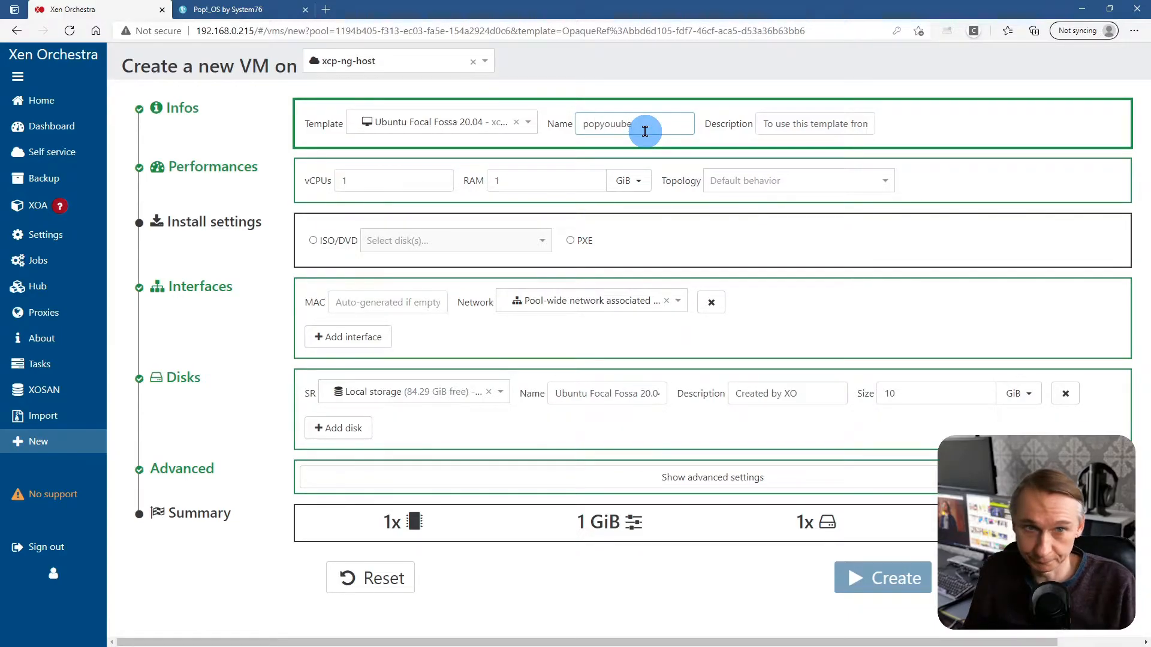
{"action": "key", "text": "BackSpace"}
{"action": "key", "text": "BackSpace"}
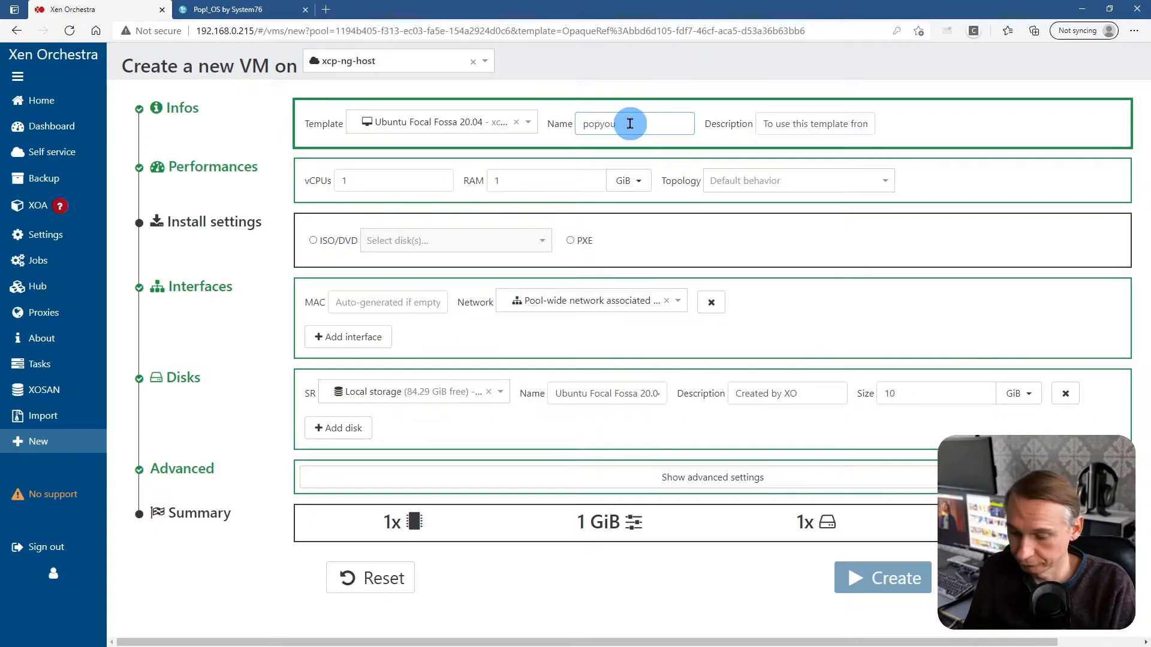
{"action": "type", "text": "be"}
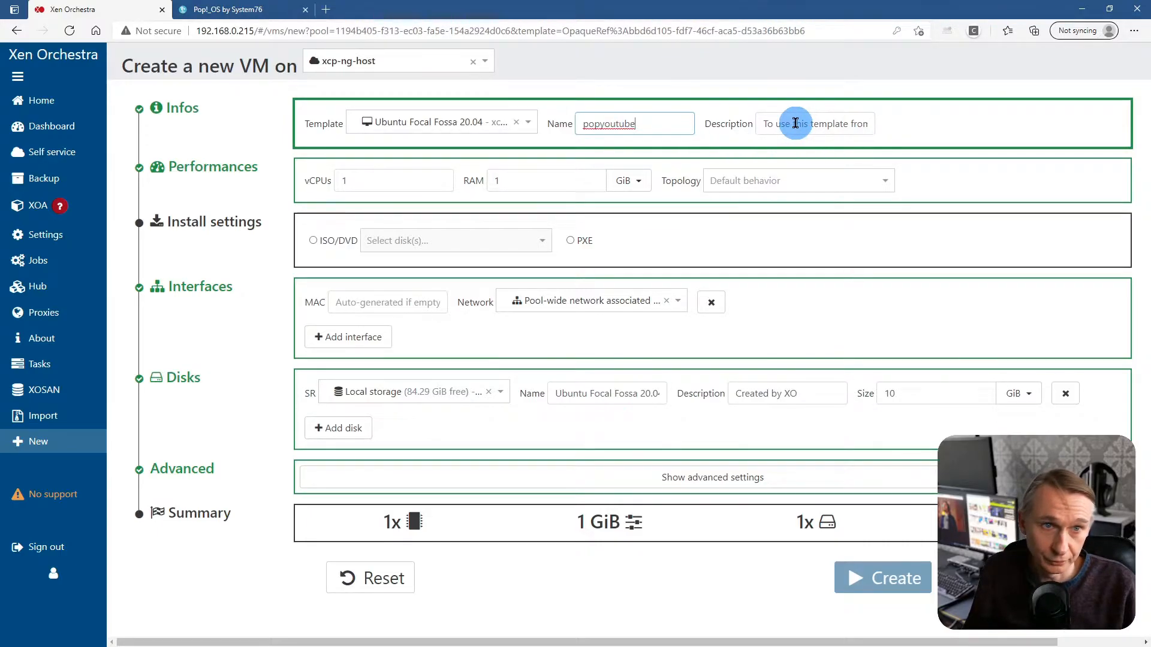
- Replace the VM's template description with youtube demo
{"action": "left_click", "coordinate": [794, 123]}
{"action": "triple_click", "coordinate": [829, 123]}
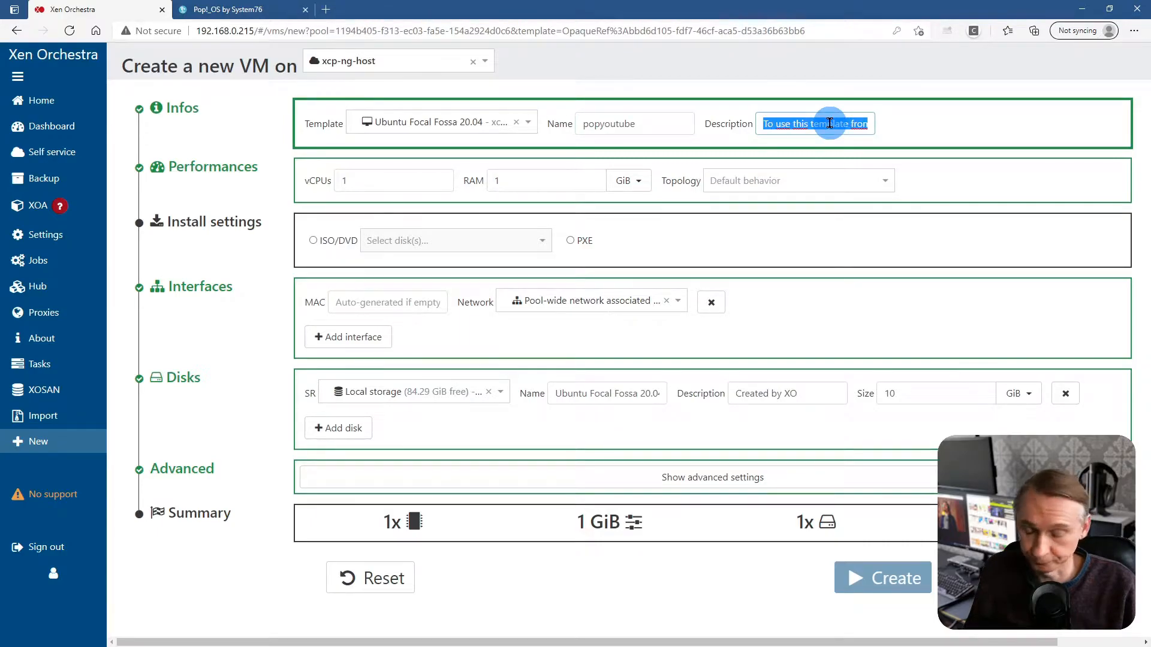
{"action": "type", "text": "y"}
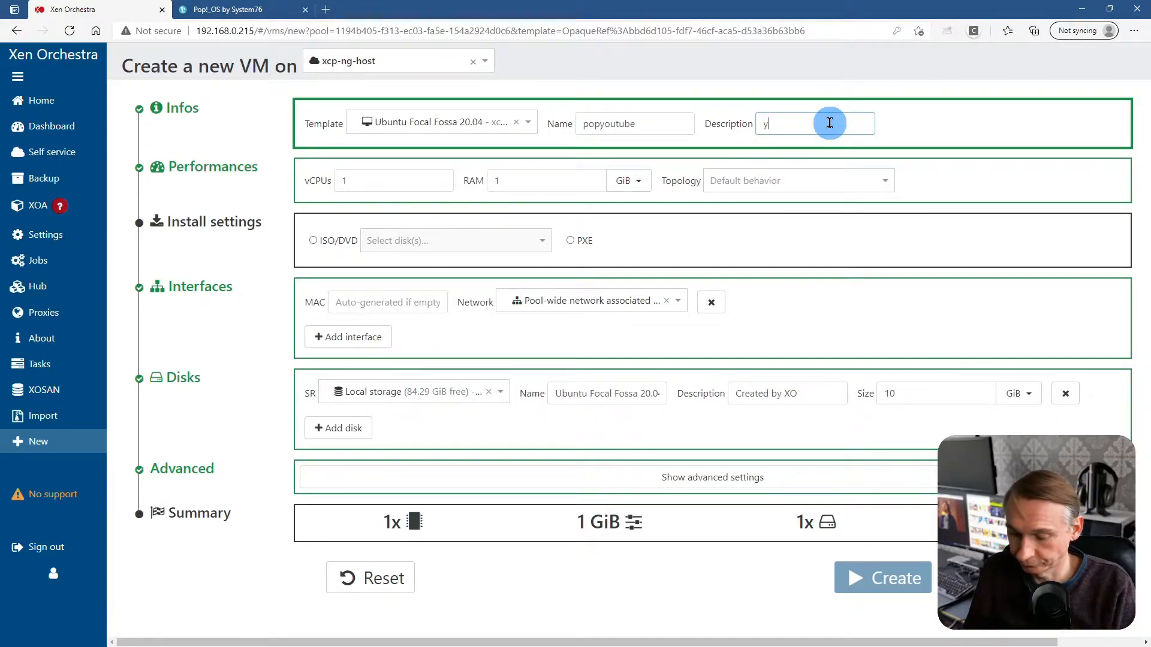
{"action": "type", "text": "outube demo"}
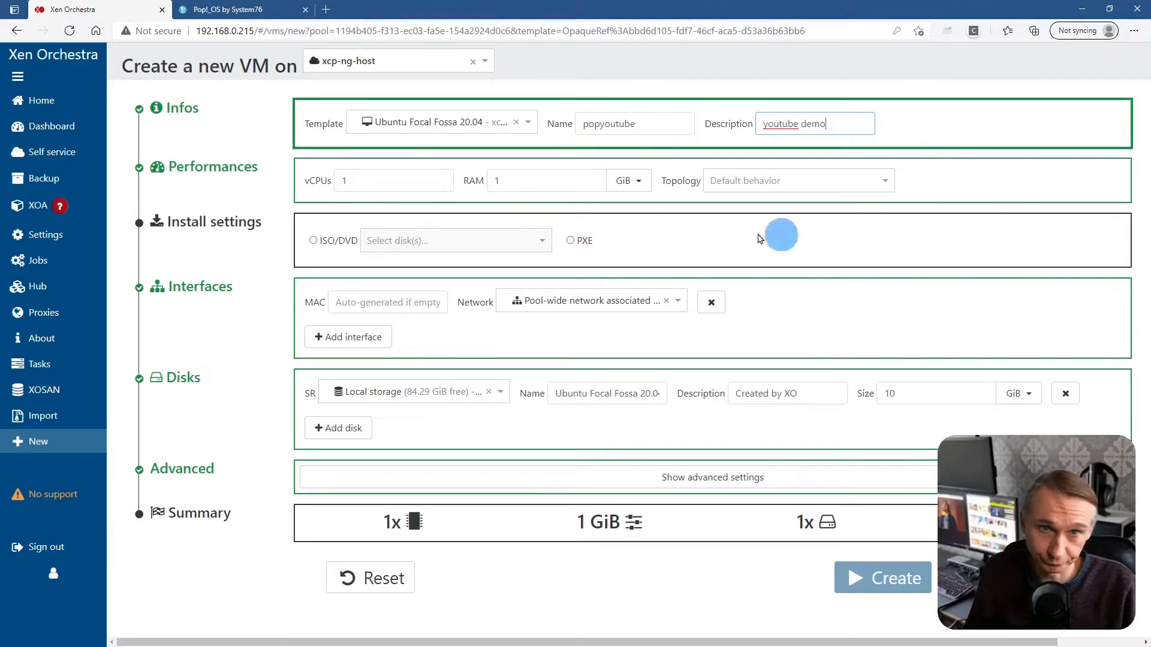
- Give the VM 4 vCPUs and 2 GiB of RAM
{"action": "left_click", "coordinate": [388, 182]}
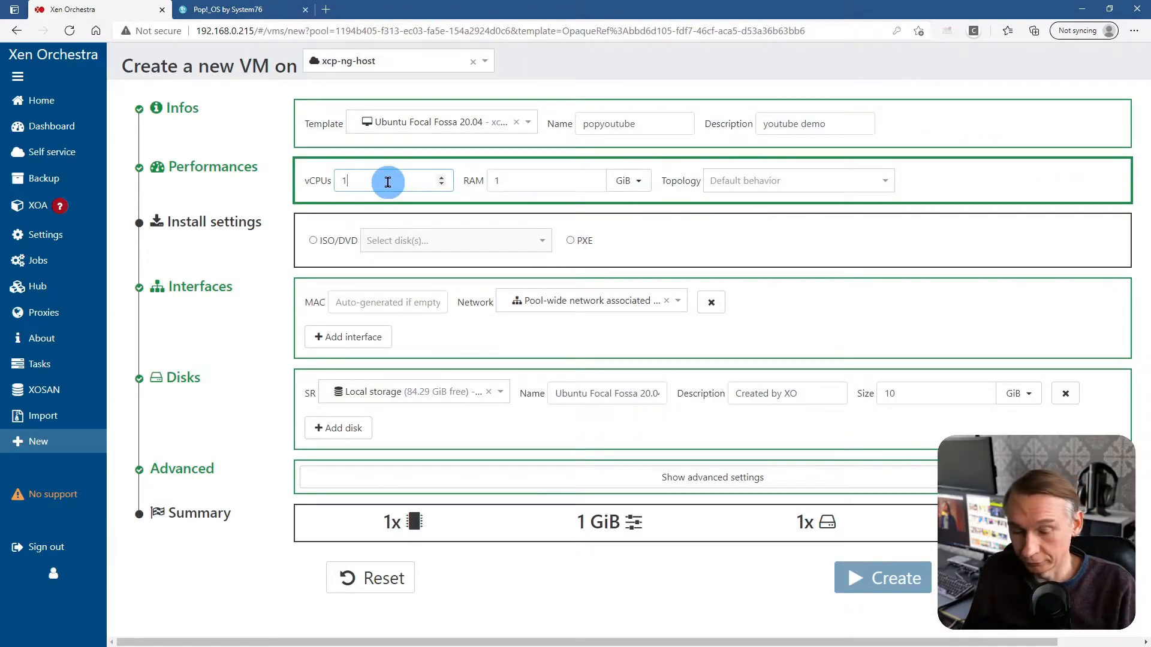
{"action": "key", "text": "BackSpace"}
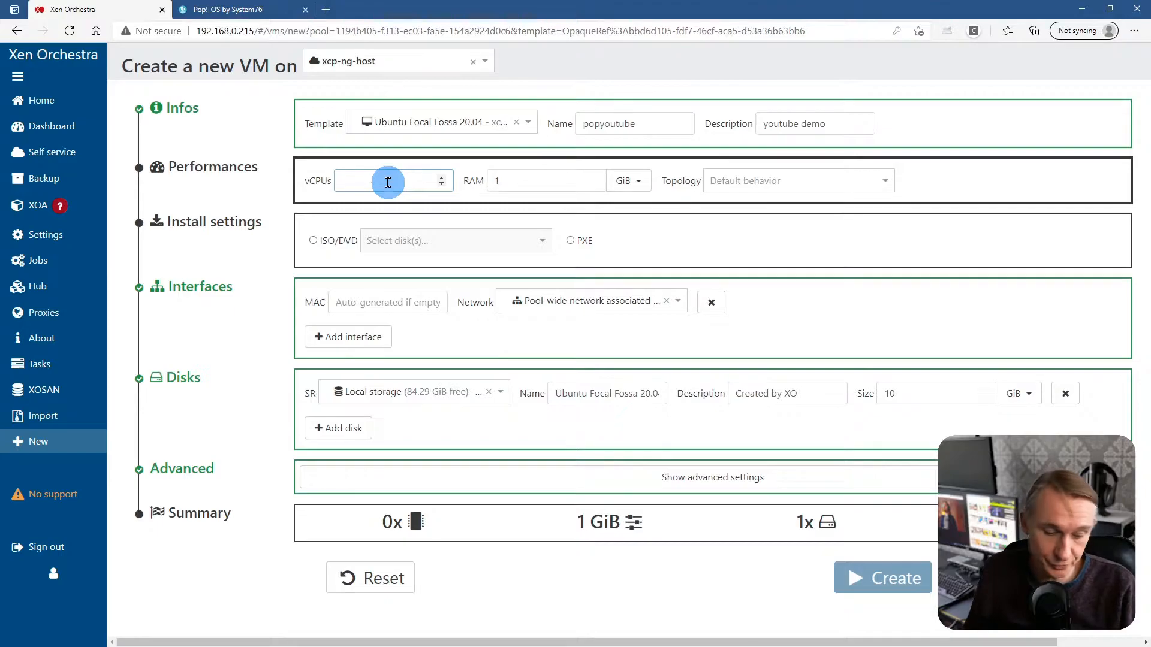
{"action": "type", "text": "4"}
{"action": "key", "text": "Tab"}
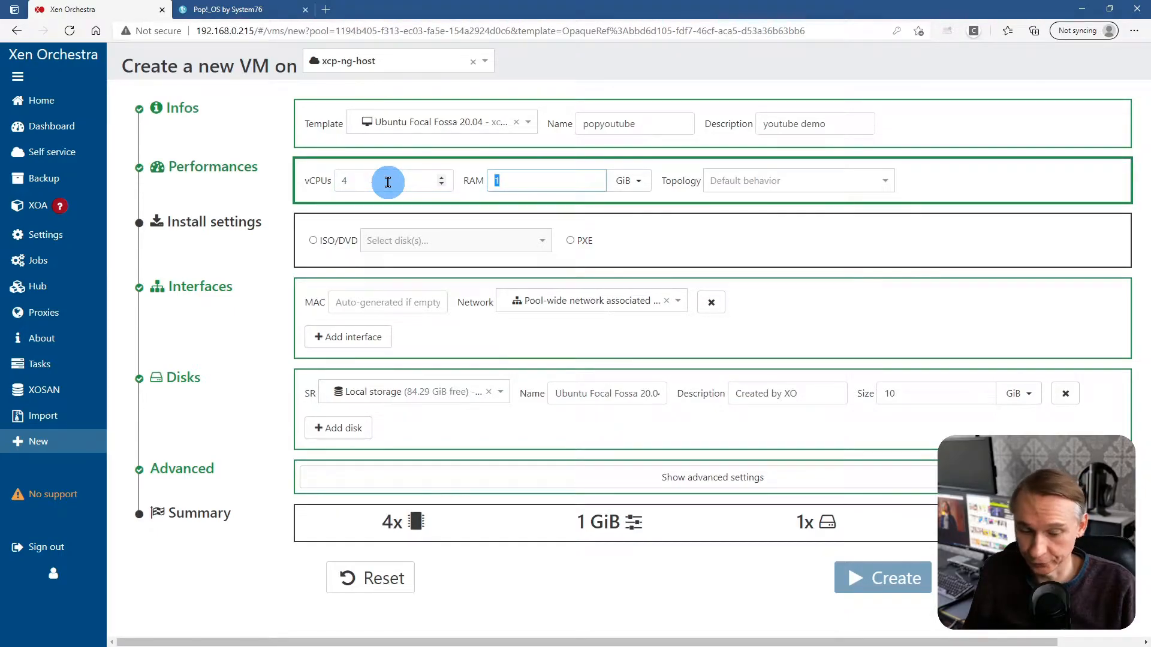
{"action": "type", "text": "2"}
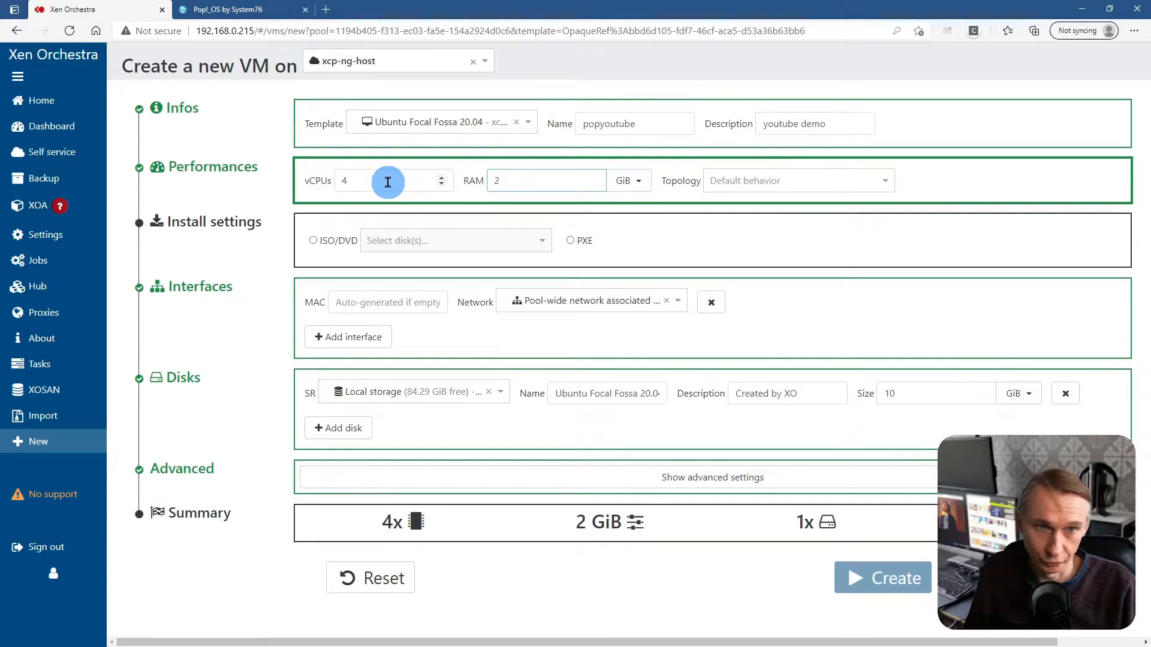
- Set the VM to install from the ISO image pop-os_20.04_amd64_intel_23.iso in the VM iso storage
{"action": "key", "text": "Tab"}
{"action": "key", "text": "Tab"}
{"action": "key", "text": "Tab"}
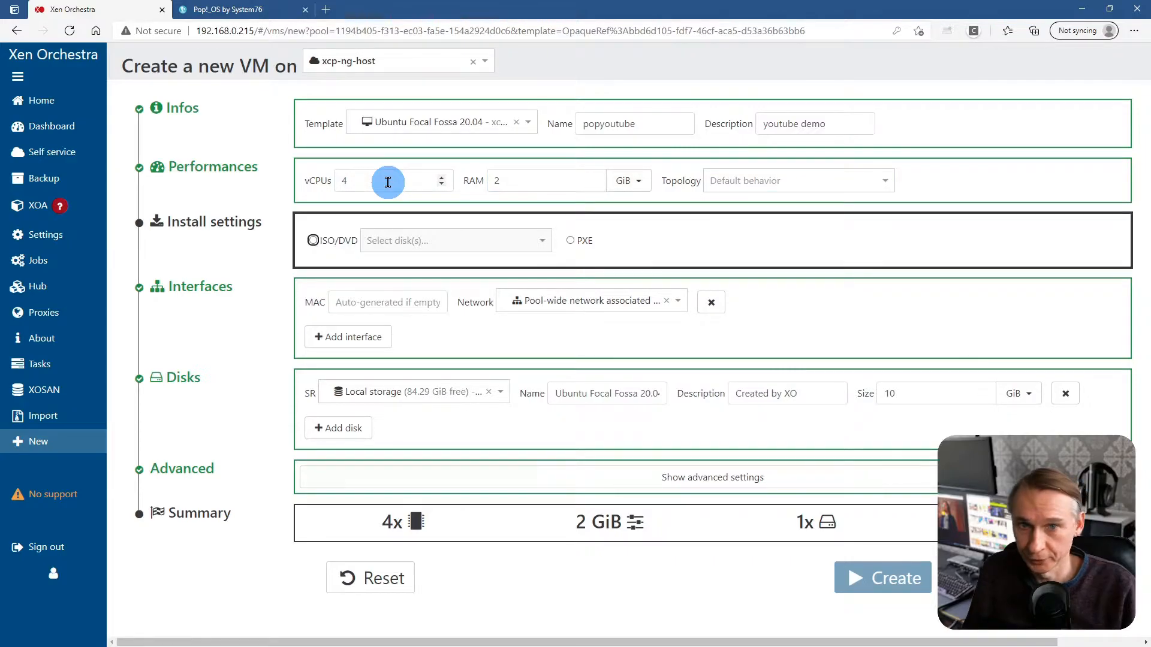
{"action": "left_click", "coordinate": [312, 240]}
{"action": "left_click", "coordinate": [414, 241]}
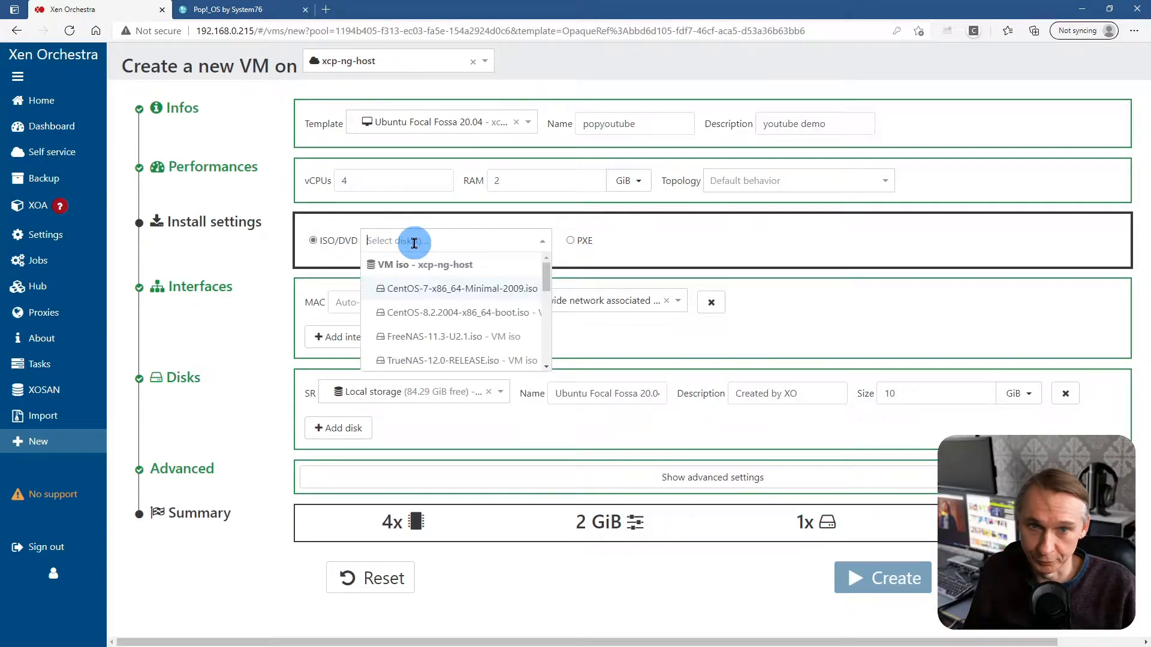
{"action": "scroll", "coordinate": [420, 311], "scroll_direction": "down", "scroll_amount": 3}
{"action": "scroll", "coordinate": [426, 299], "scroll_direction": "down", "scroll_amount": 2}
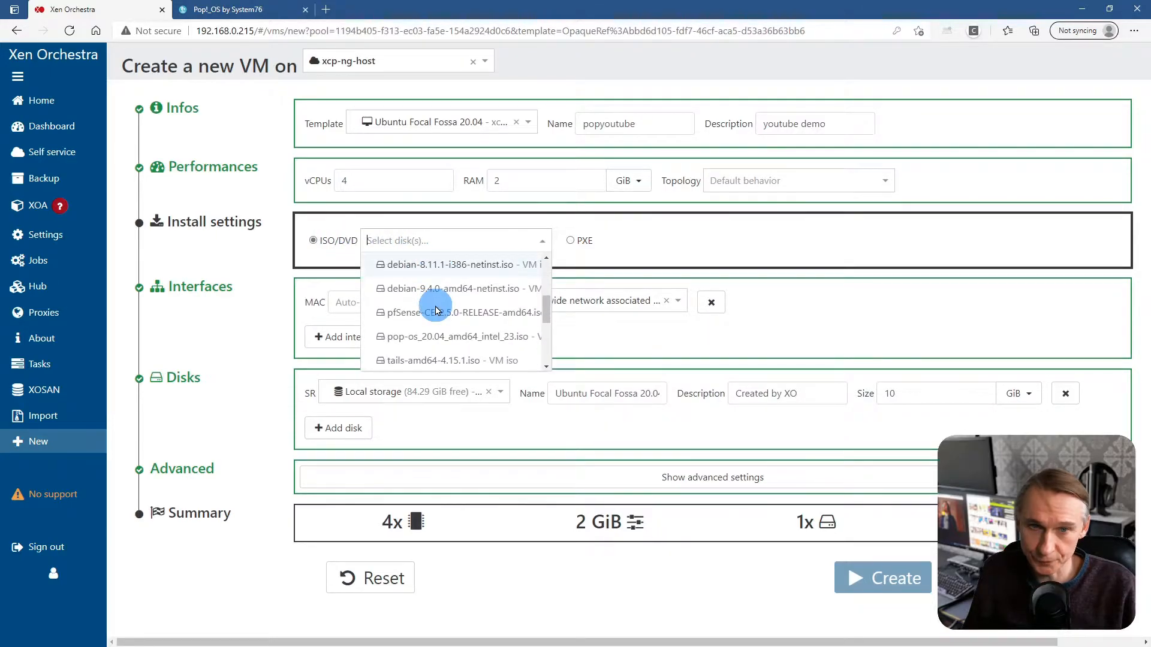
{"action": "left_click", "coordinate": [460, 337]}
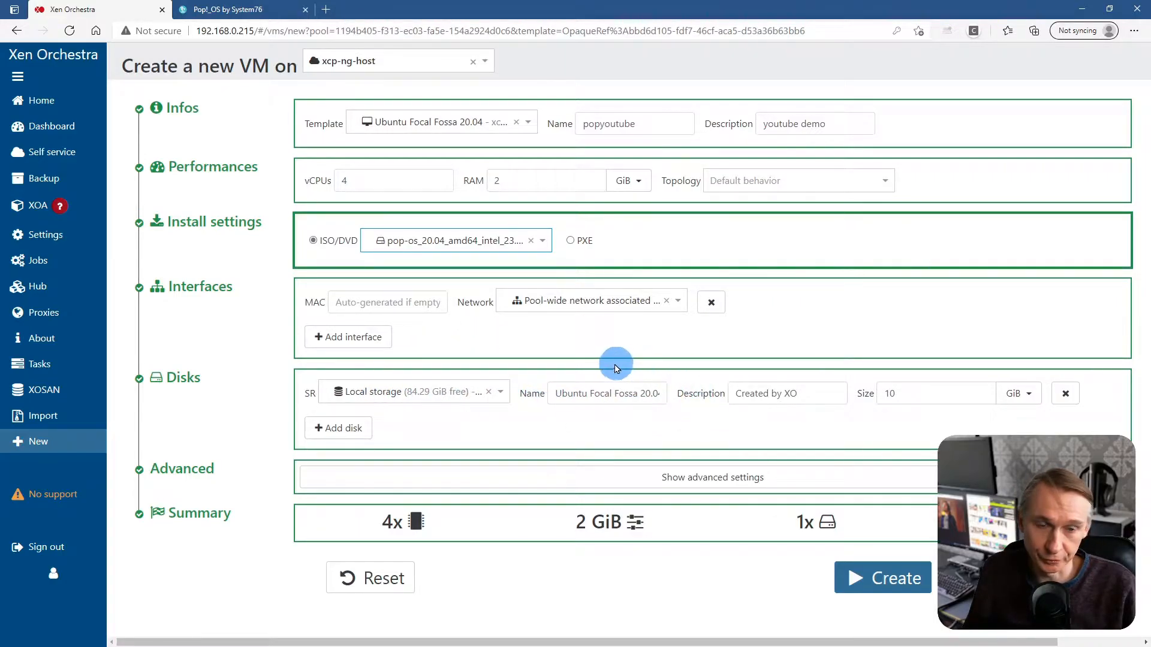
- Rename the VM's virtual disk as popyoutube
{"action": "double_click", "coordinate": [582, 393]}
{"action": "triple_click", "coordinate": [582, 393]}
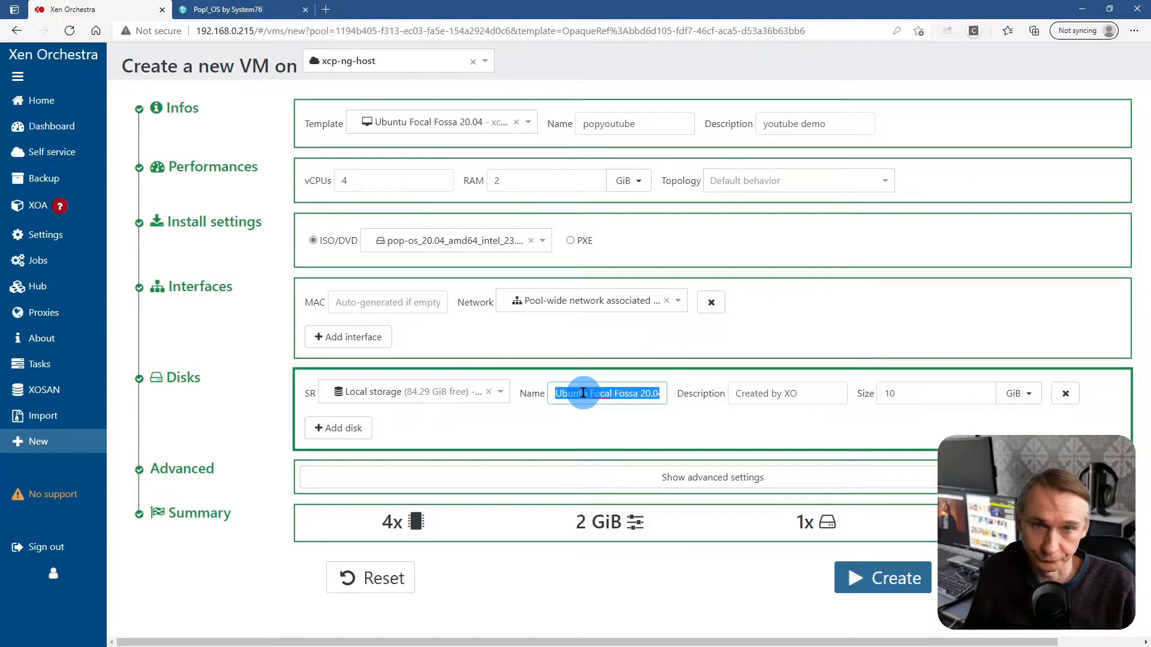
{"action": "type", "text": "pop"}
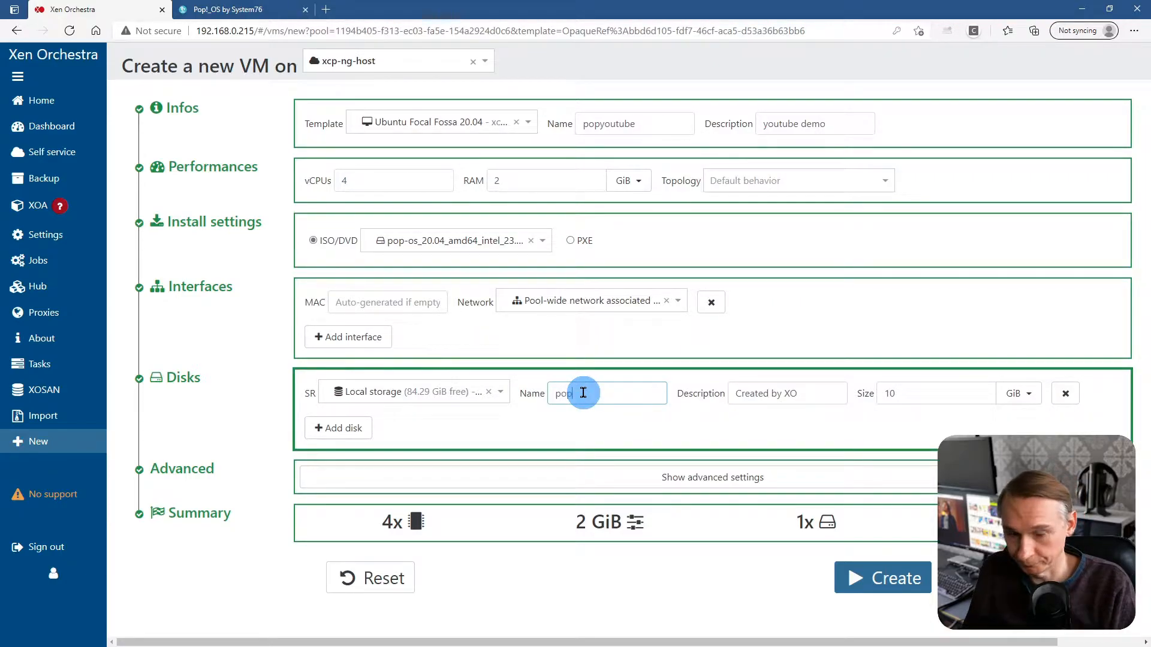
{"action": "type", "text": "youtube"}
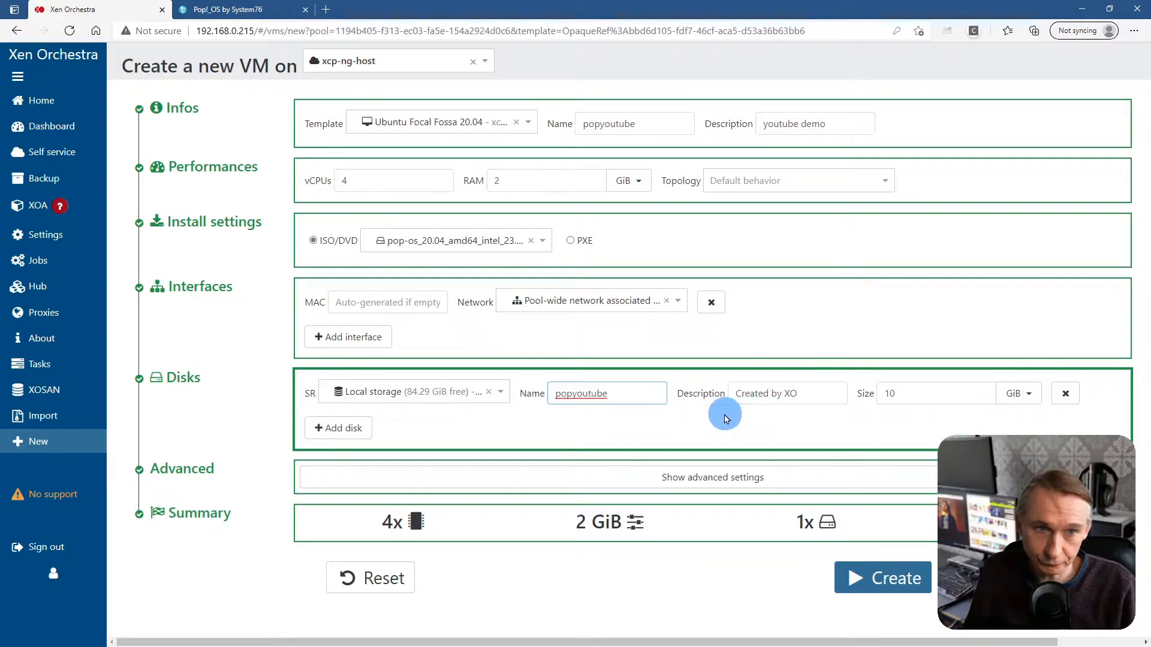
- Set the popyoutube disk's size to 20 GiB
{"action": "left_click", "coordinate": [893, 395]}
{"action": "key", "text": "BackSpace"}
{"action": "key", "text": "BackSpace"}
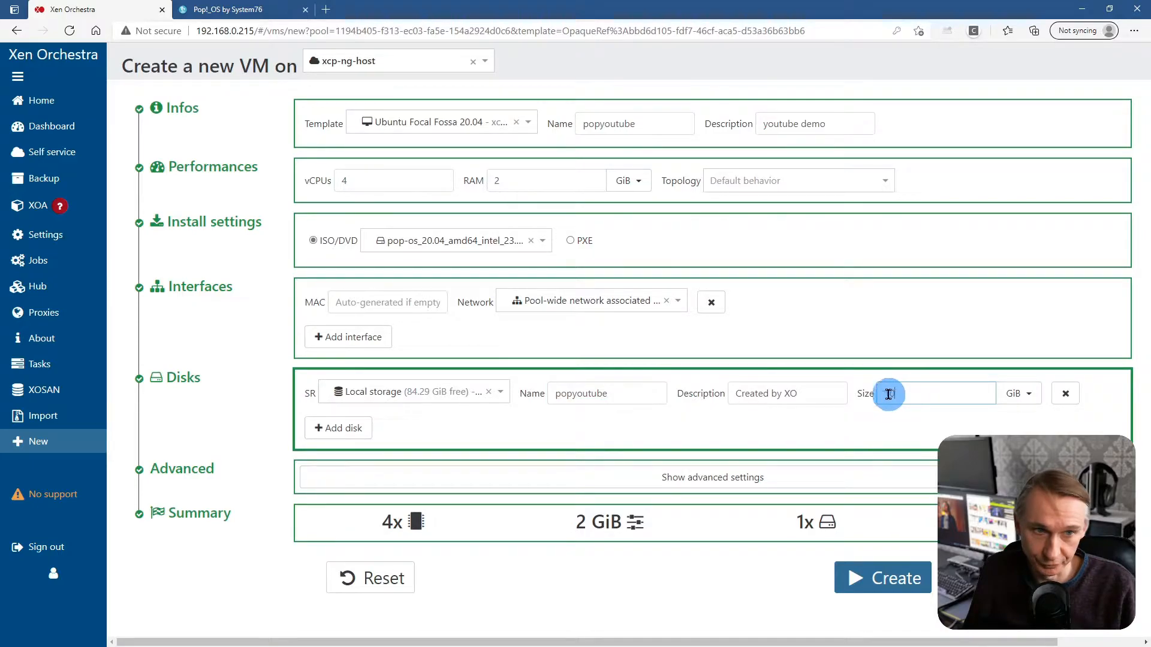
{"action": "type", "text": "10"}
{"action": "key", "text": "BackSpace"}
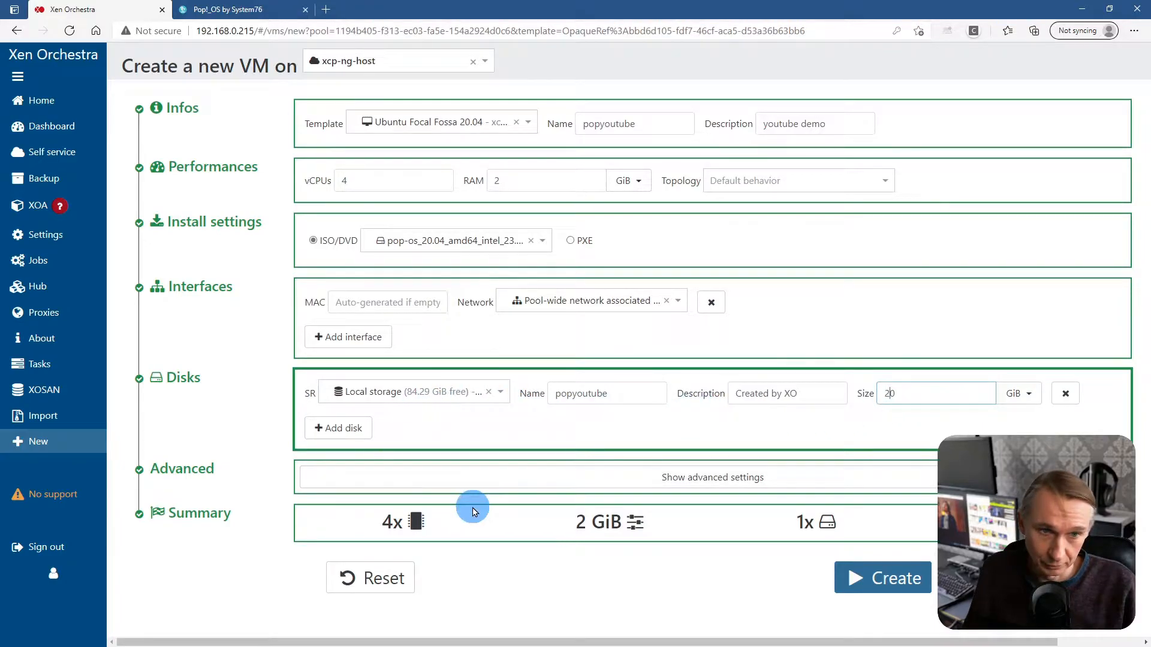
- Enable Auto power on for the VM in its advanced settings
{"action": "left_click", "coordinate": [692, 489]}
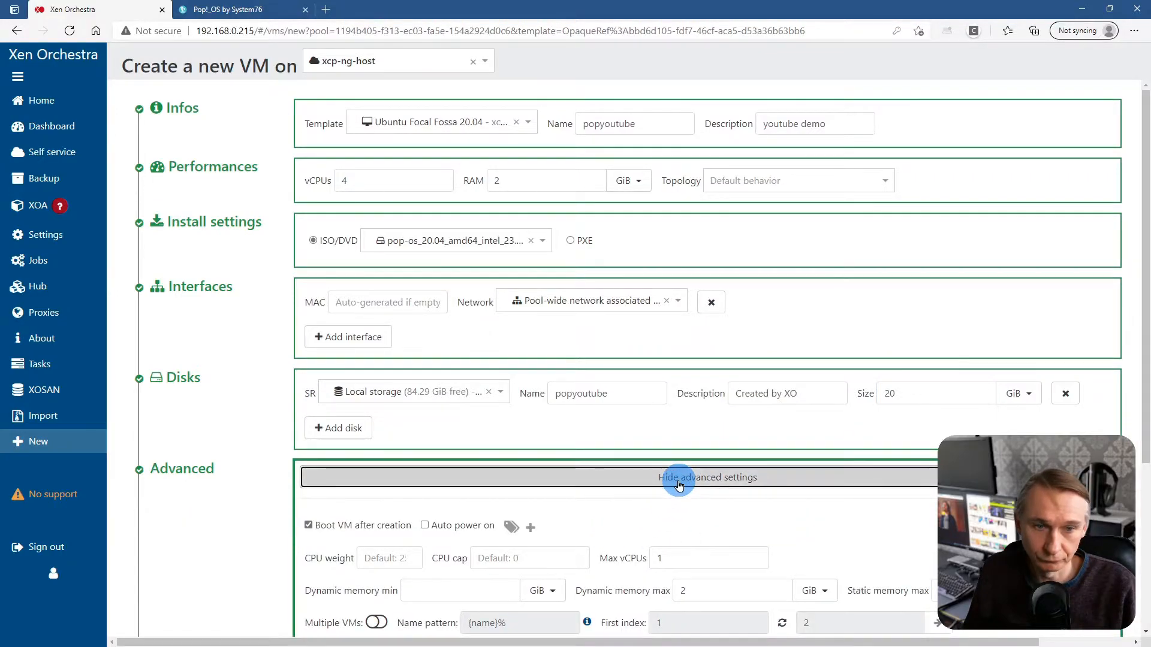
{"action": "left_click", "coordinate": [677, 482]}
{"action": "left_click", "coordinate": [730, 479]}
{"action": "scroll", "coordinate": [713, 516], "scroll_direction": "down", "scroll_amount": 4}
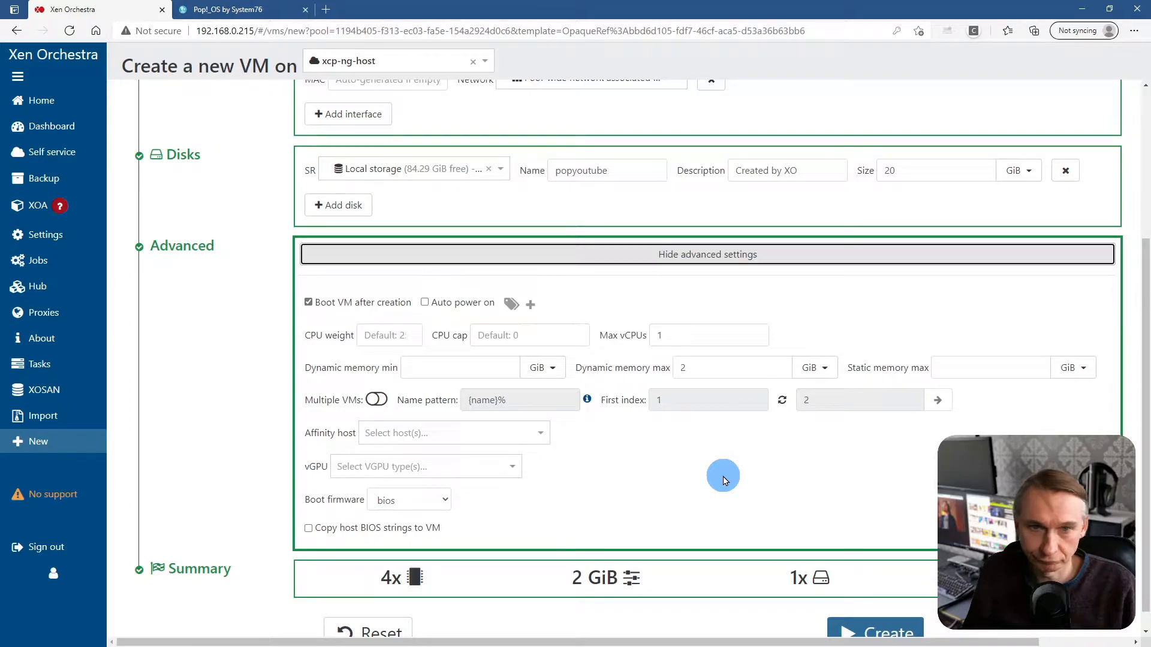
{"action": "left_click", "coordinate": [426, 307]}
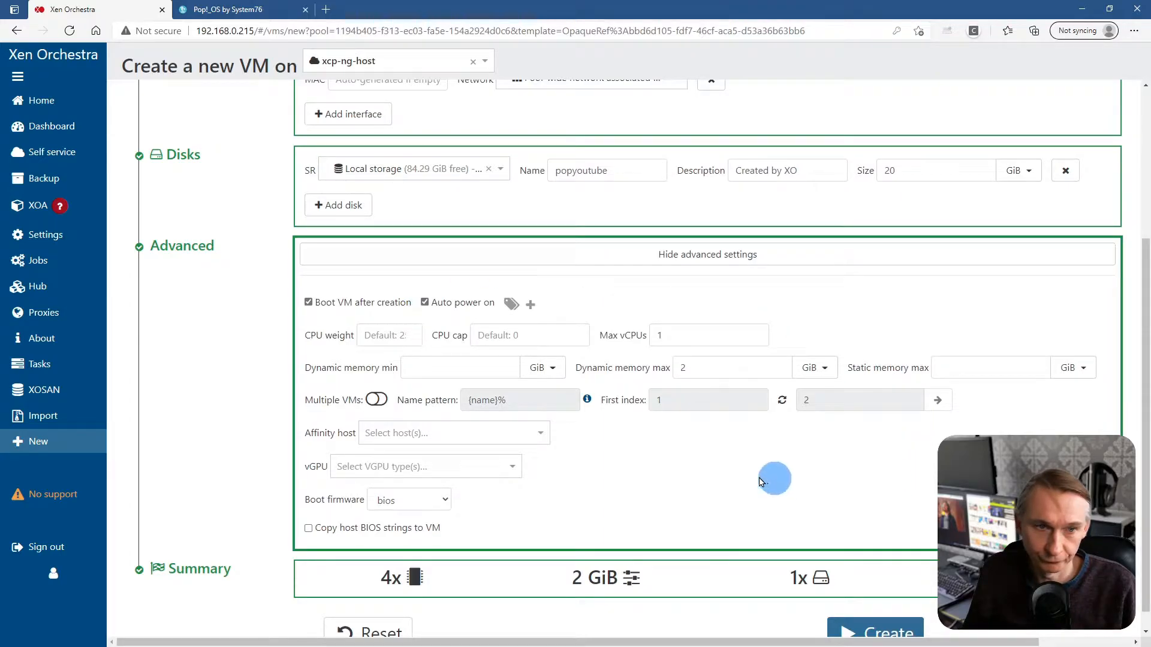
- Create the VM and open its console
{"action": "scroll", "coordinate": [719, 455], "scroll_direction": "down", "scroll_amount": 1}
{"action": "left_click", "coordinate": [863, 611]}
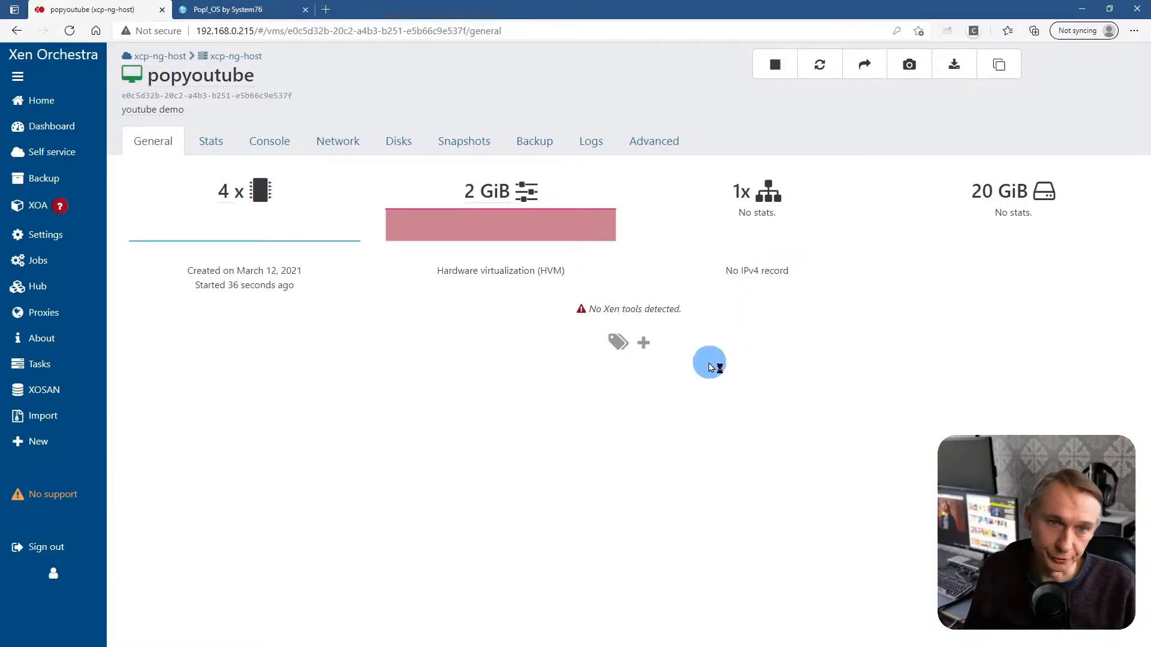
{"action": "left_click", "coordinate": [275, 149]}
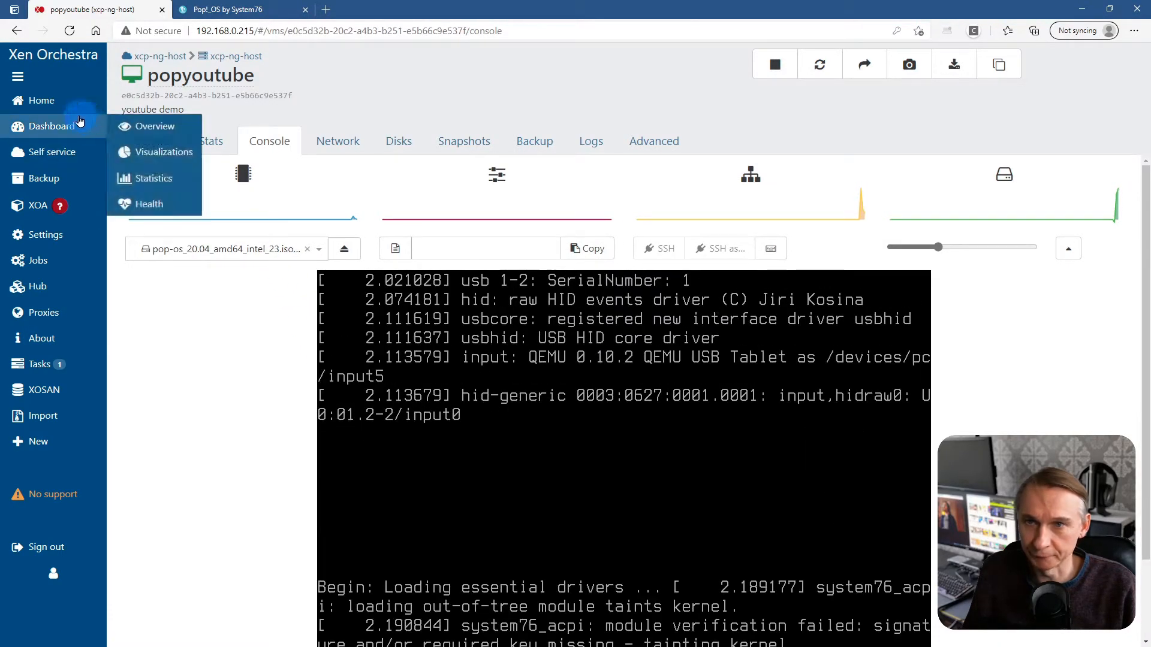
- Open the disk list of the VM iso storage attached to the xcp-ng-host host and rescan its disks
{"action": "mouse_move", "coordinate": [63, 112]}
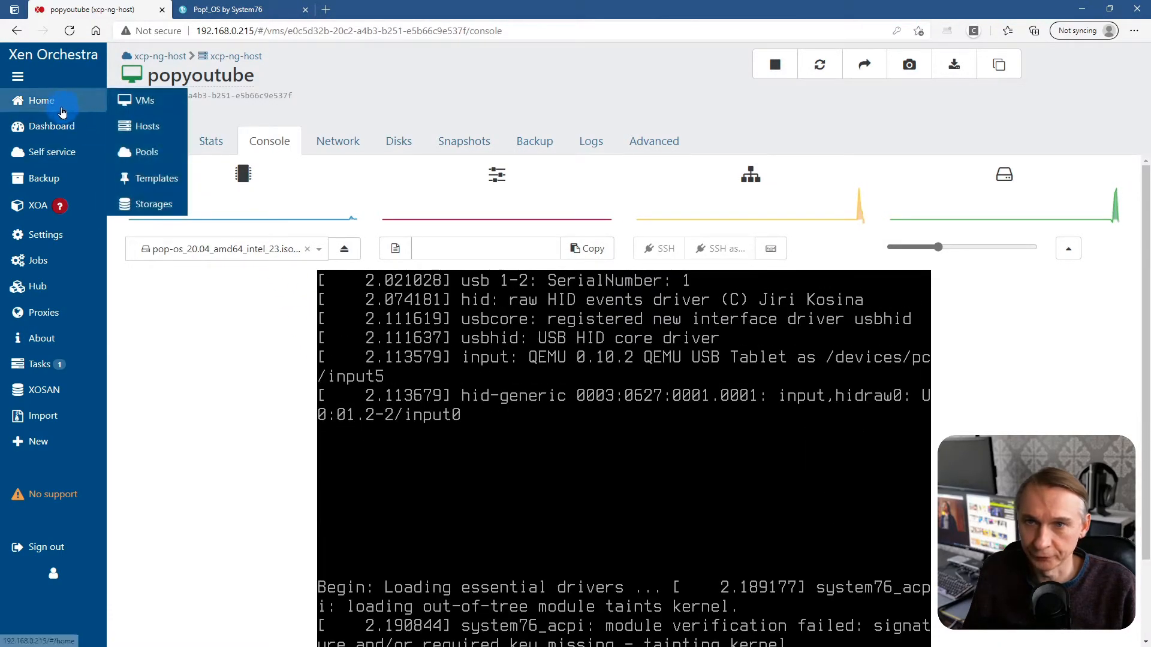
{"action": "left_click", "coordinate": [147, 127]}
{"action": "left_click", "coordinate": [191, 136]}
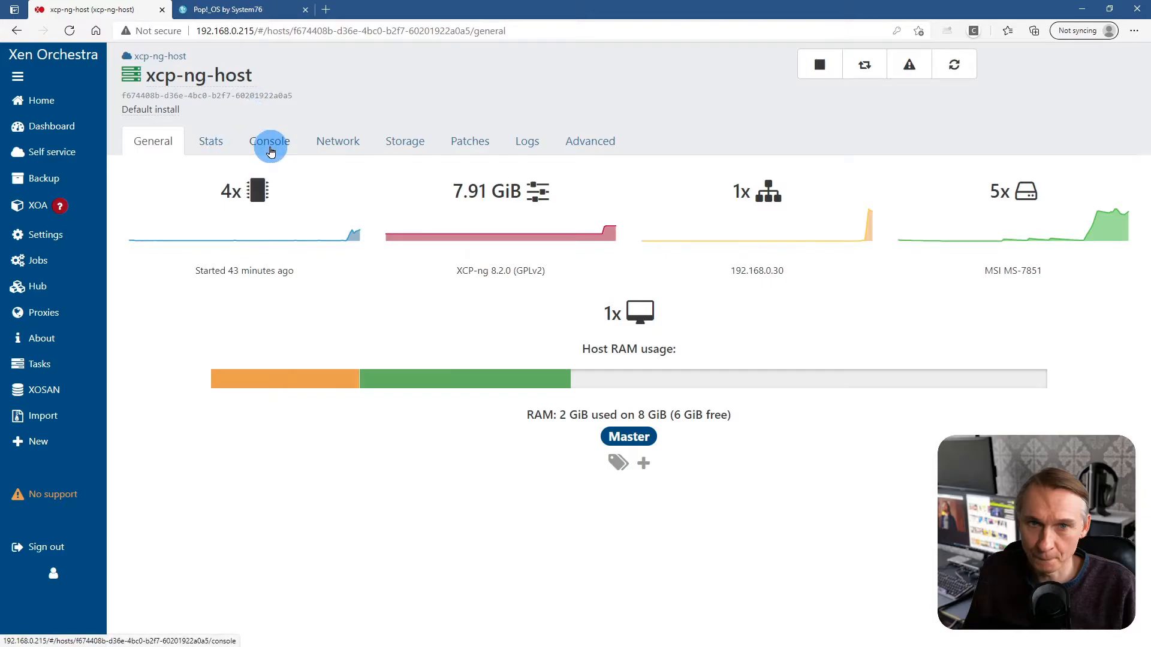
{"action": "left_click", "coordinate": [403, 146]}
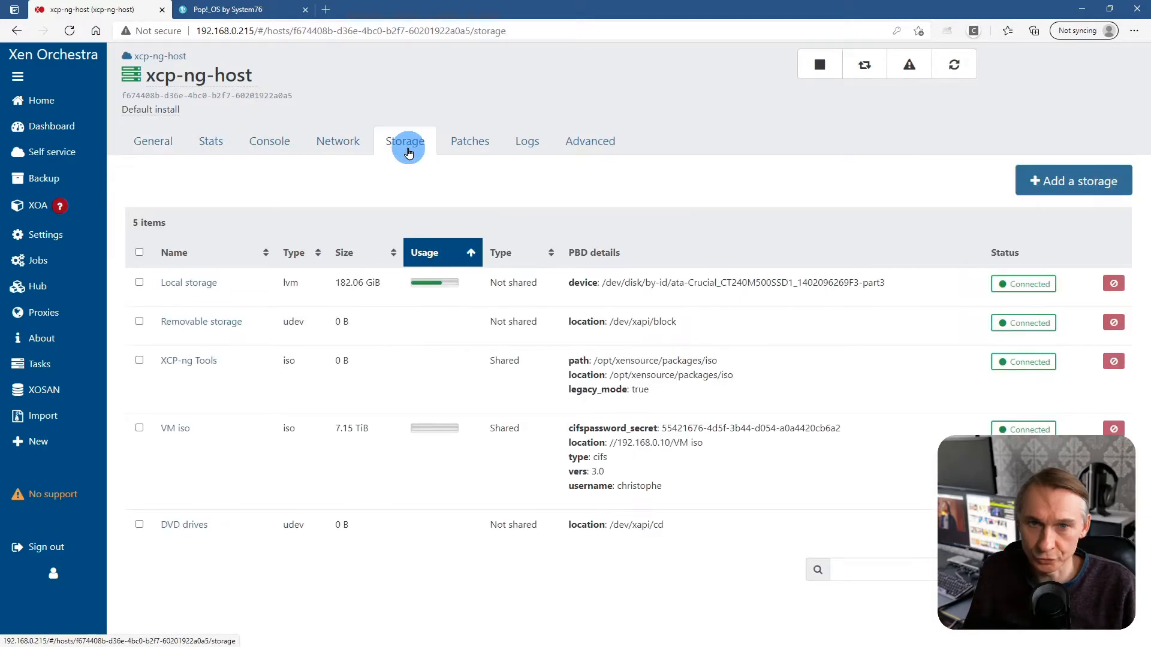
{"action": "left_click", "coordinate": [180, 430]}
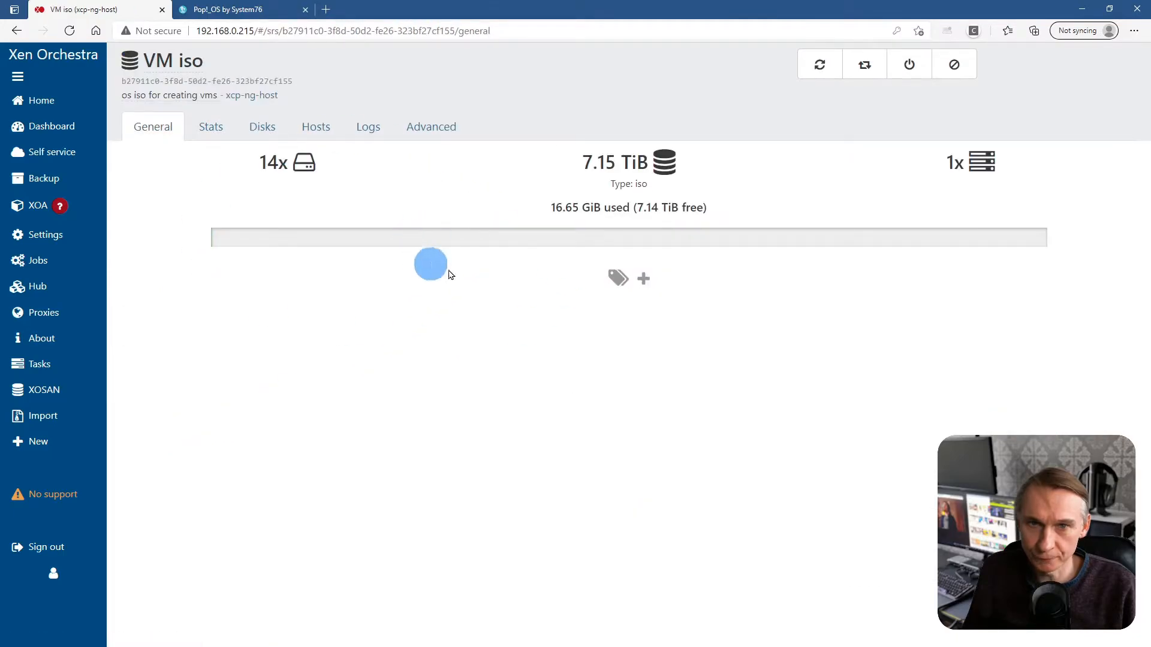
{"action": "left_click", "coordinate": [261, 125]}
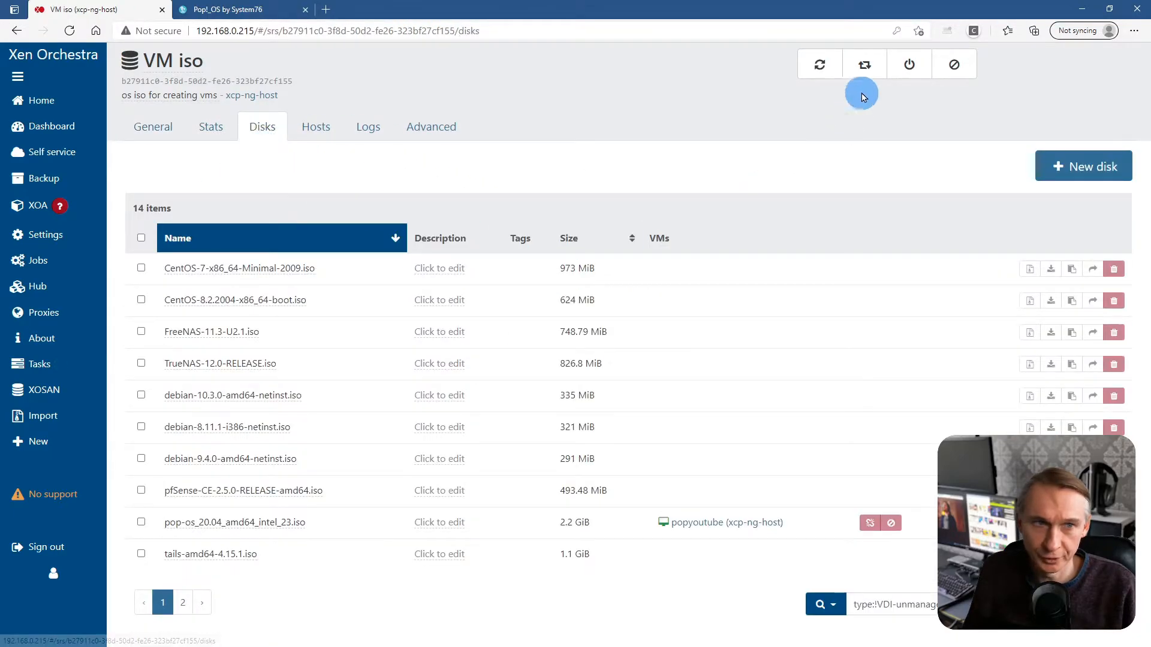
{"action": "left_click", "coordinate": [822, 72]}
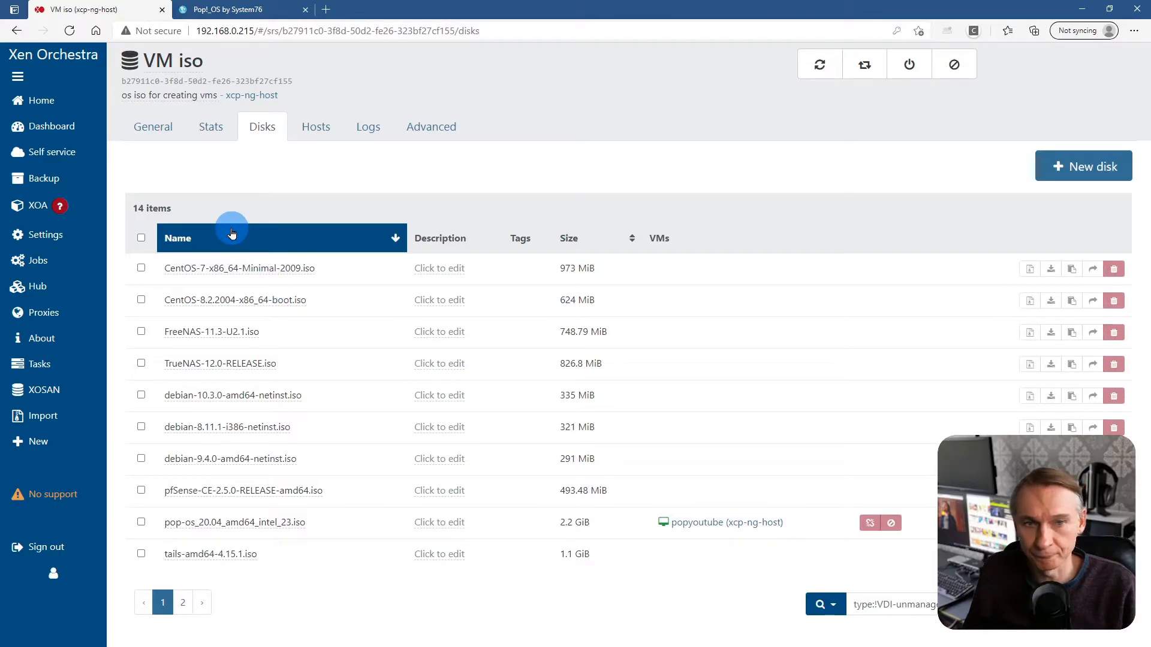
- Return to the popyoutube VM's console and hide the page header to give the console more room
{"action": "mouse_move", "coordinate": [72, 101]}
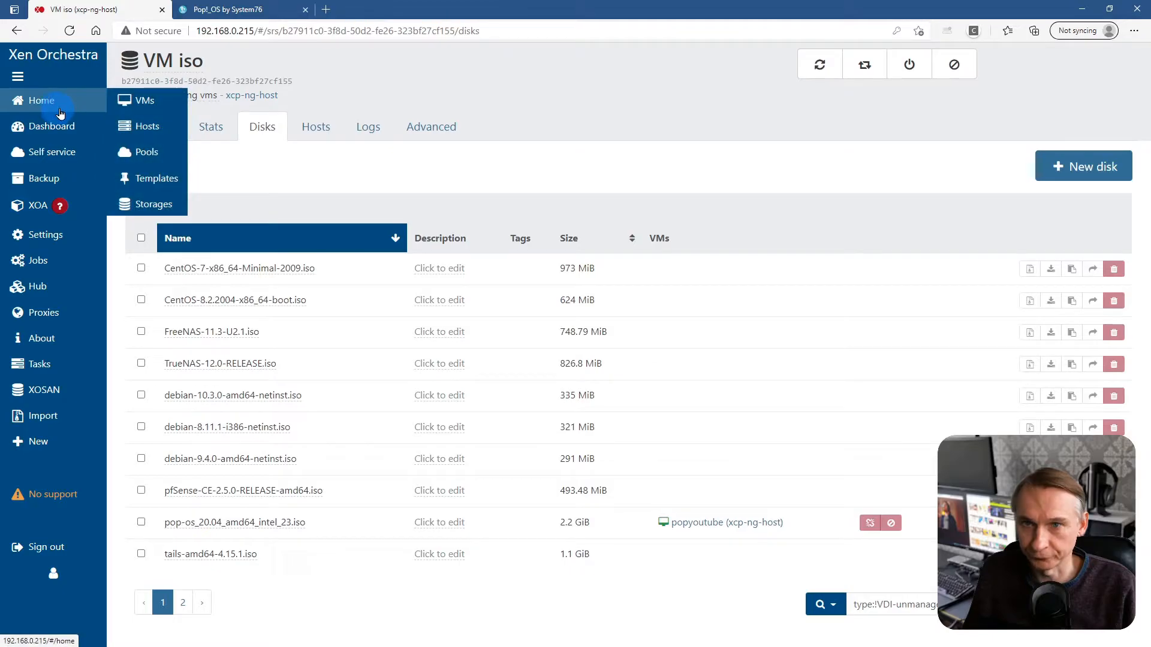
{"action": "left_click", "coordinate": [145, 102]}
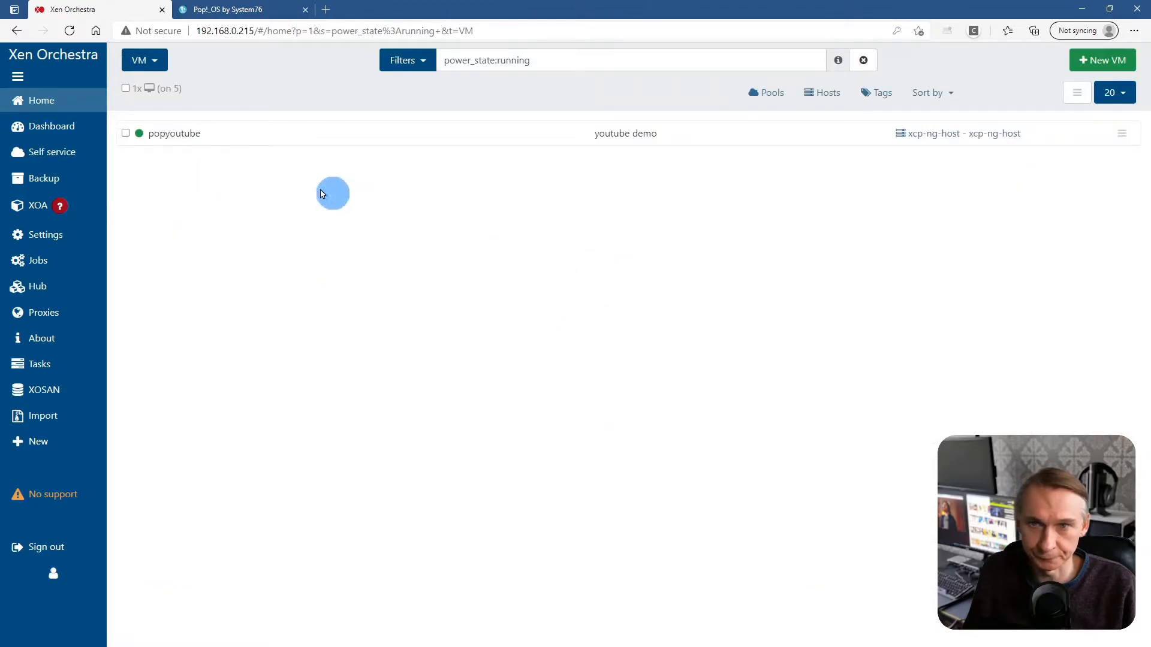
{"action": "left_click", "coordinate": [181, 145]}
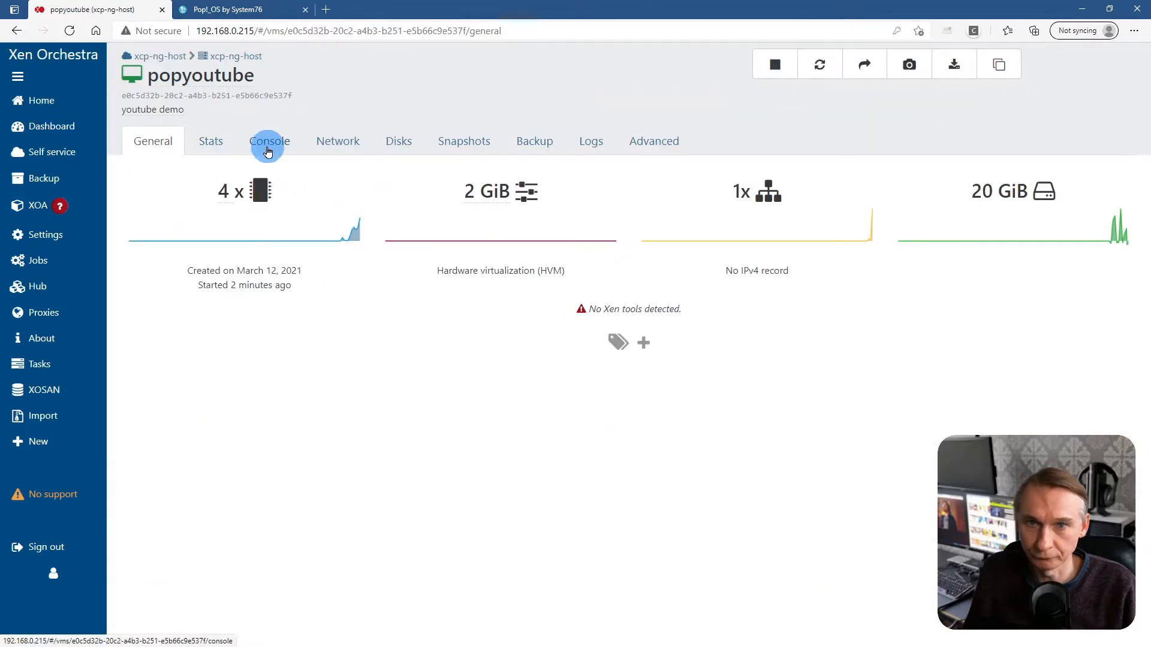
{"action": "left_click", "coordinate": [268, 143]}
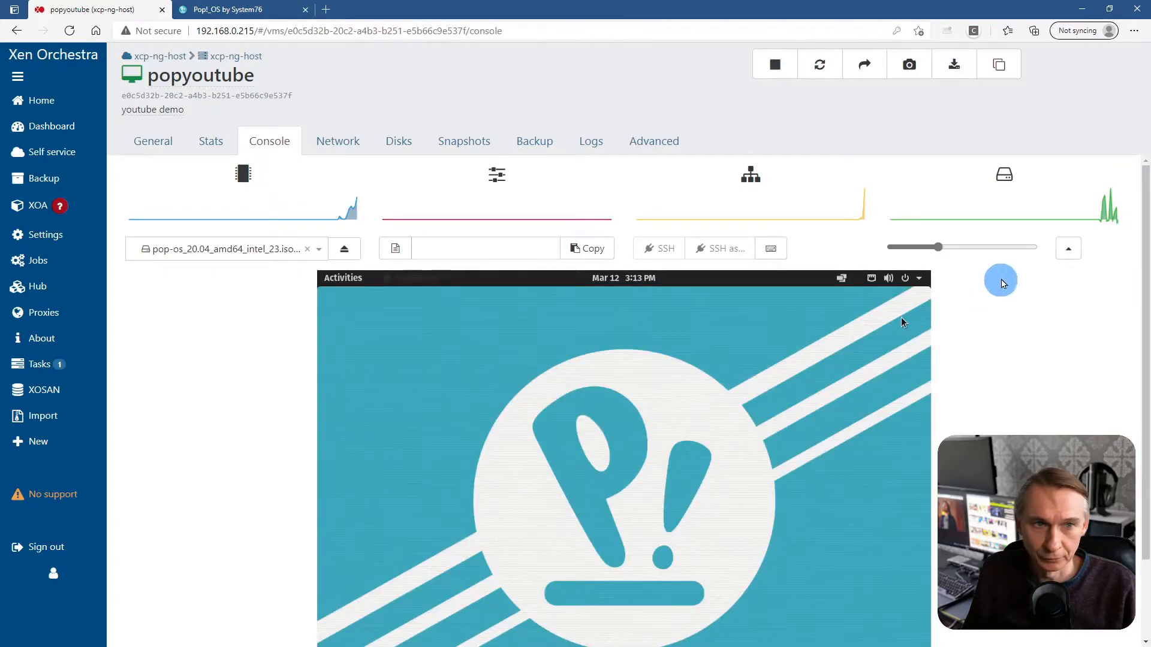
{"action": "left_click", "coordinate": [1072, 253]}
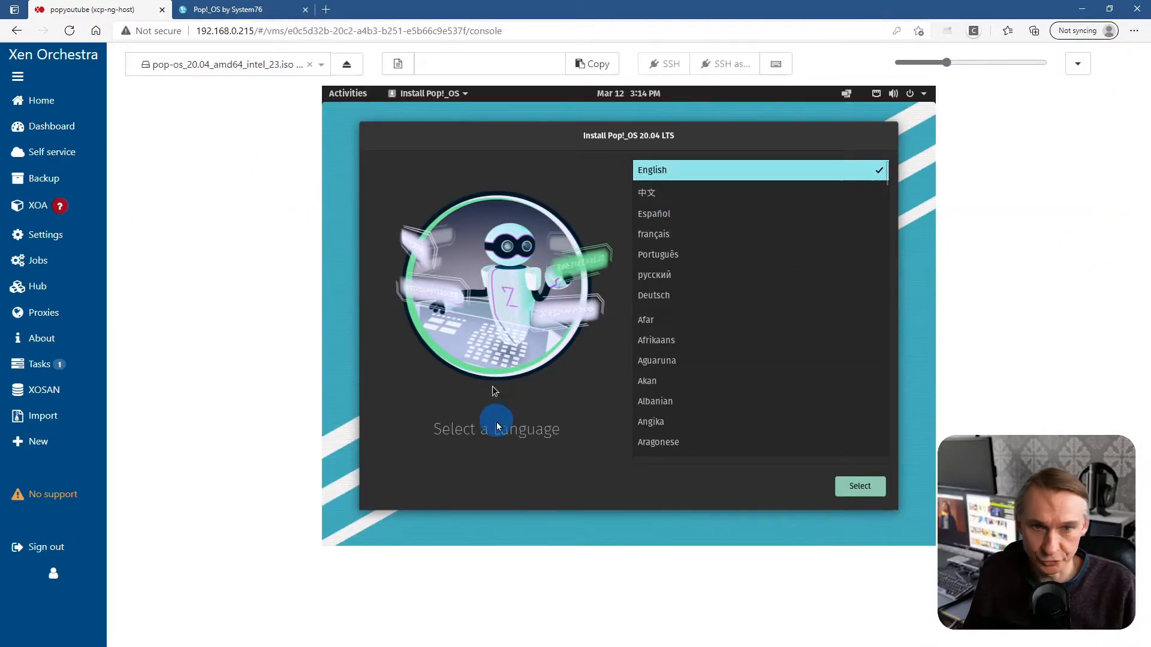
- Choose English with the United Kingdom region as the Pop!_OS installer language
{"action": "left_click", "coordinate": [659, 171]}
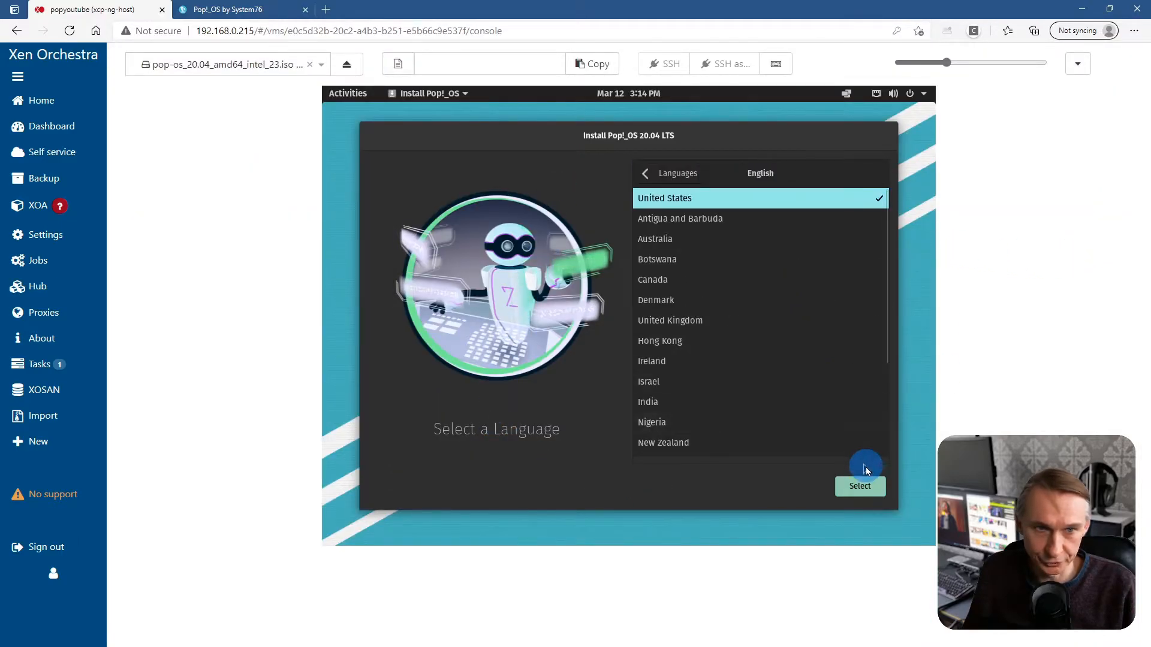
{"action": "left_click", "coordinate": [696, 323]}
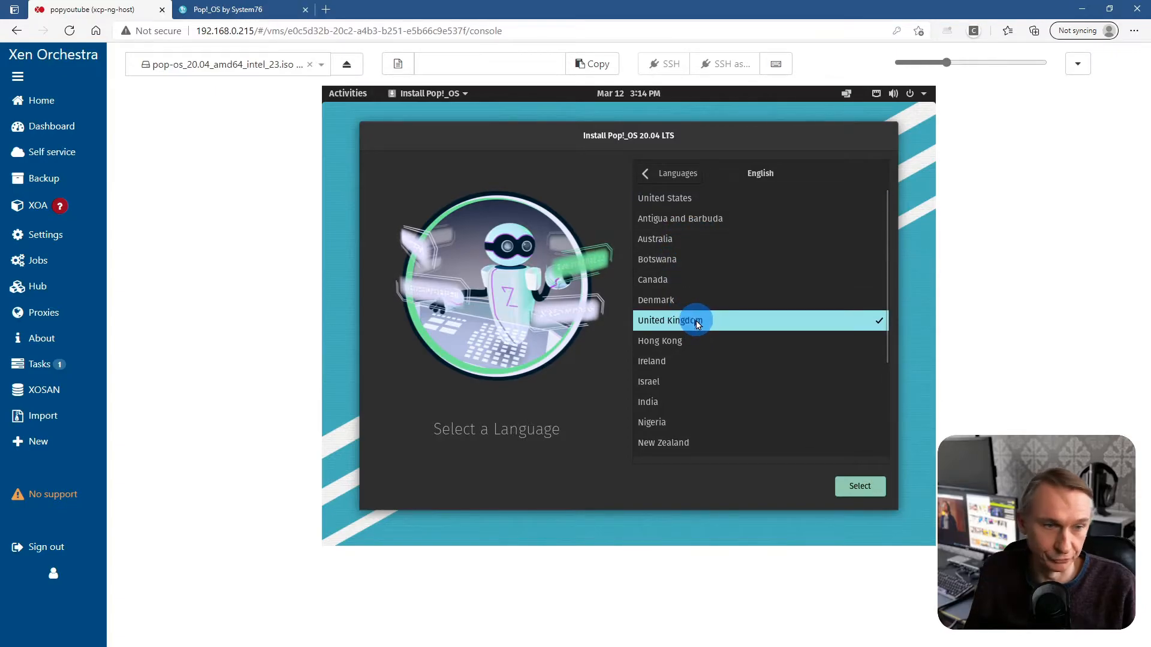
{"action": "left_click", "coordinate": [868, 494]}
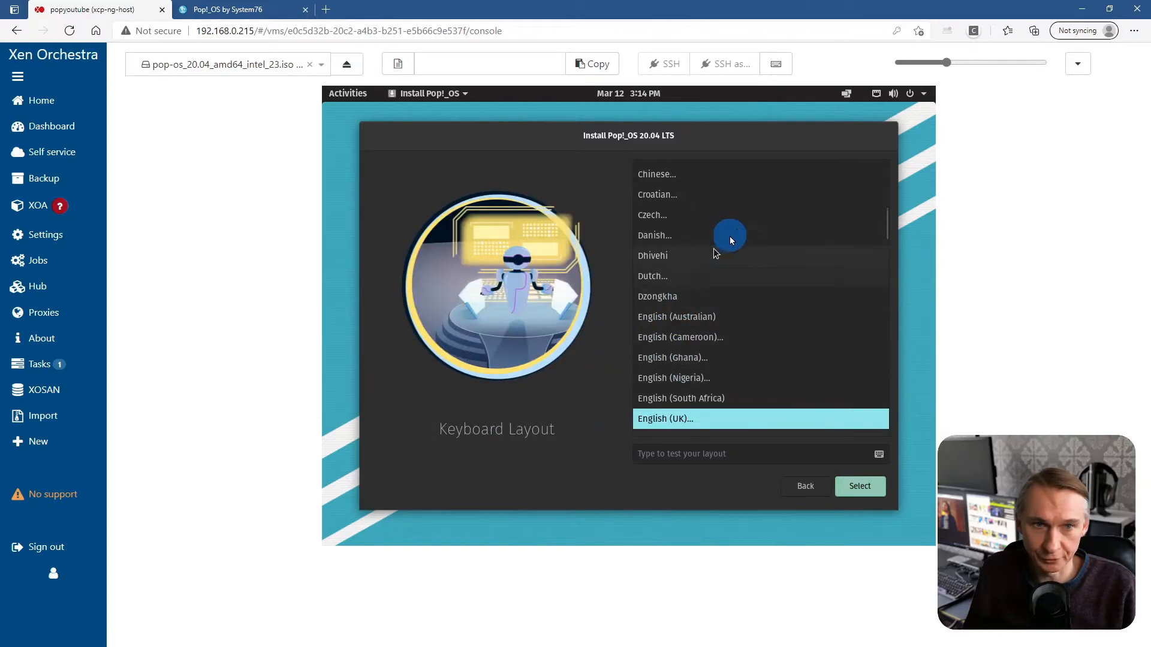
- Set the installer's keyboard layout to Belgian
{"action": "scroll", "coordinate": [723, 293], "scroll_direction": "down", "scroll_amount": 1}
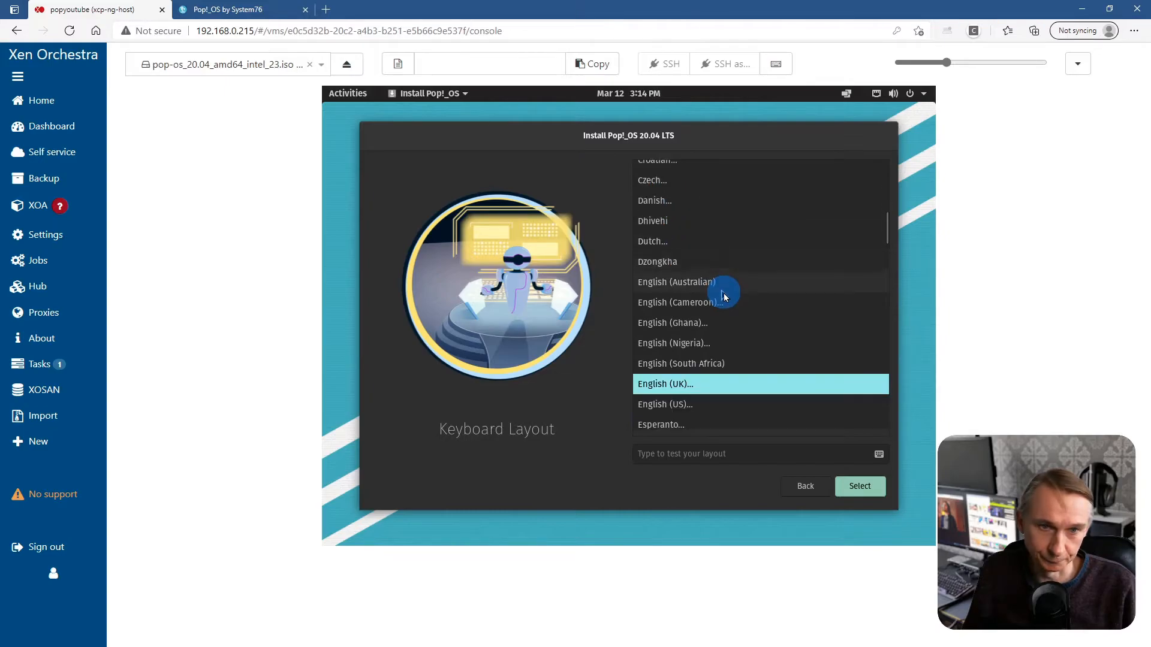
{"action": "scroll", "coordinate": [722, 295], "scroll_direction": "down", "scroll_amount": 3}
{"action": "scroll", "coordinate": [723, 292], "scroll_direction": "up", "scroll_amount": 4}
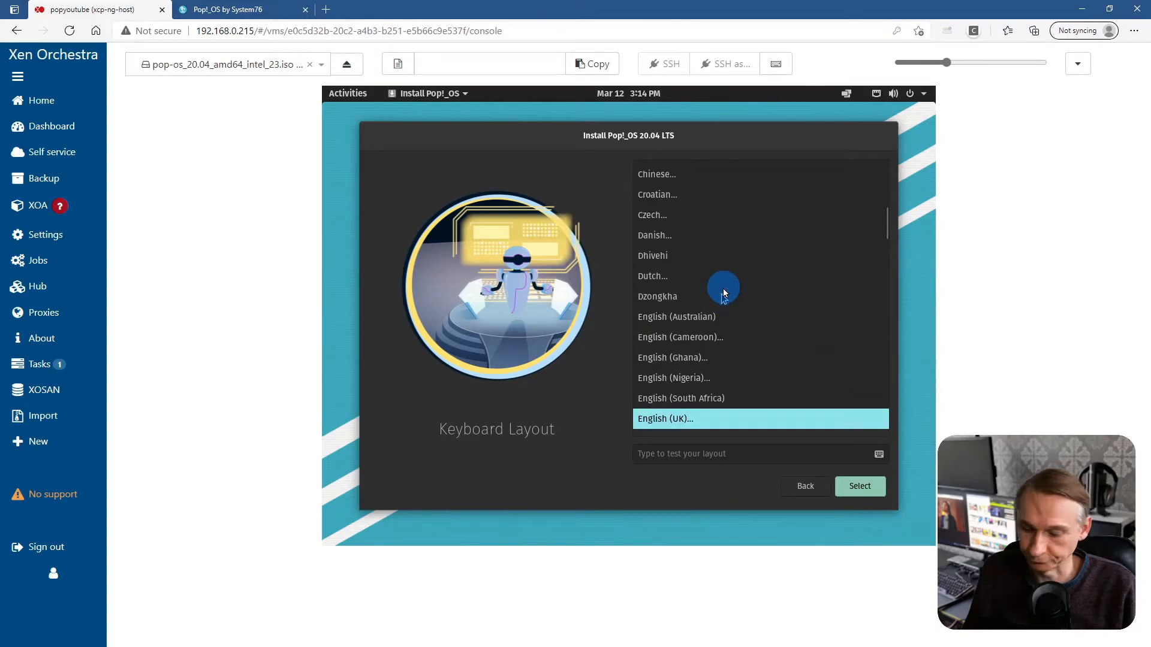
{"action": "scroll", "coordinate": [713, 277], "scroll_direction": "up", "scroll_amount": 5}
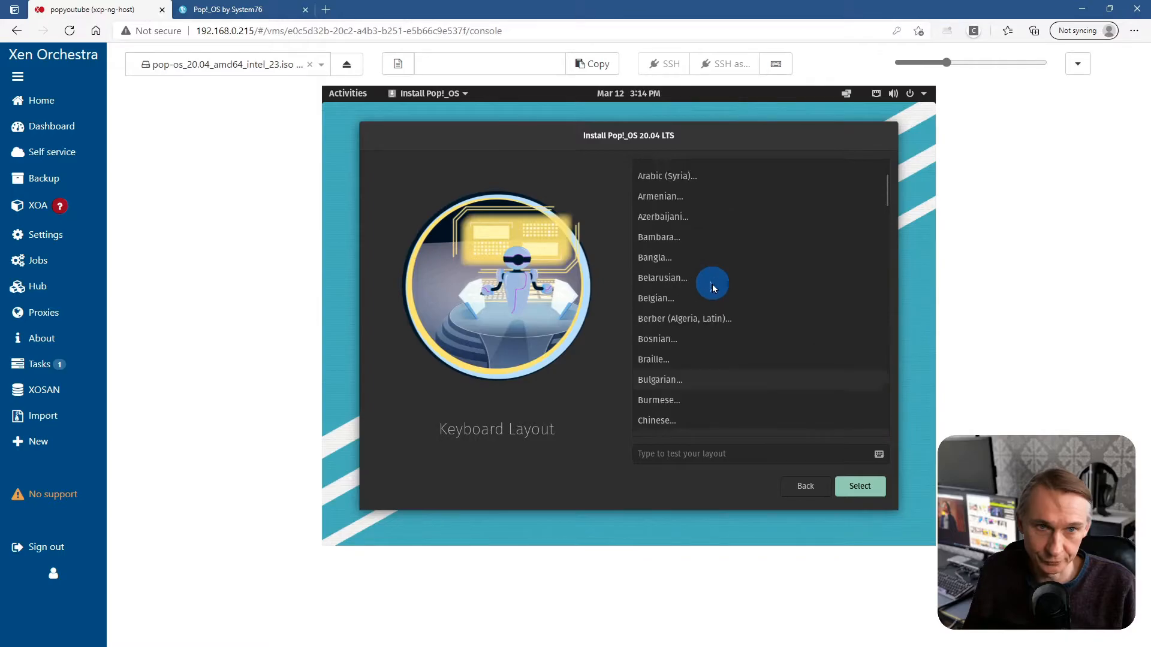
{"action": "left_click", "coordinate": [655, 337]}
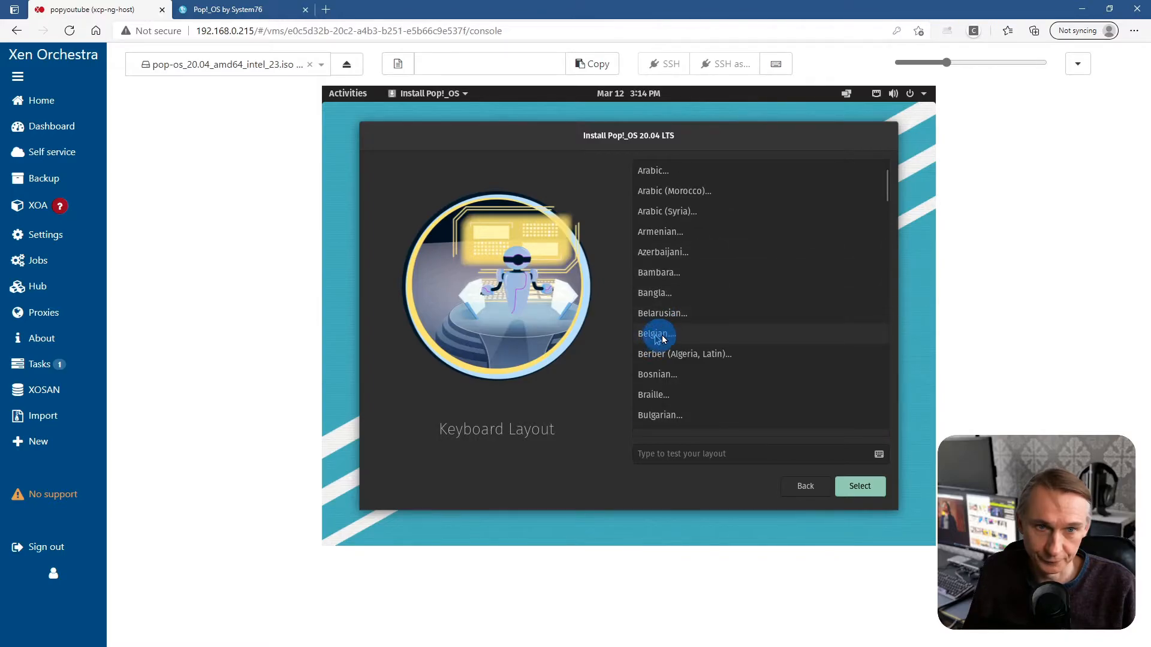
{"action": "left_click", "coordinate": [861, 494]}
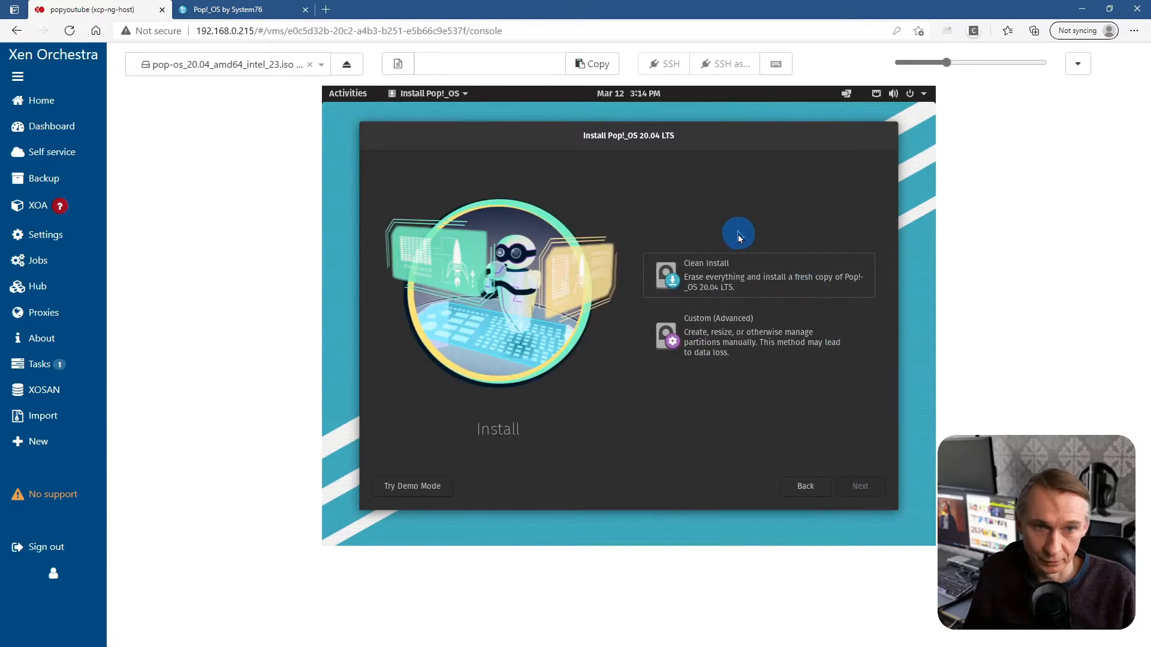
- Perform a clean install of Pop!_OS on the 20 GiB Xen Virtual Block Device without drive encryption, and restart the device
{"action": "left_click", "coordinate": [749, 284]}
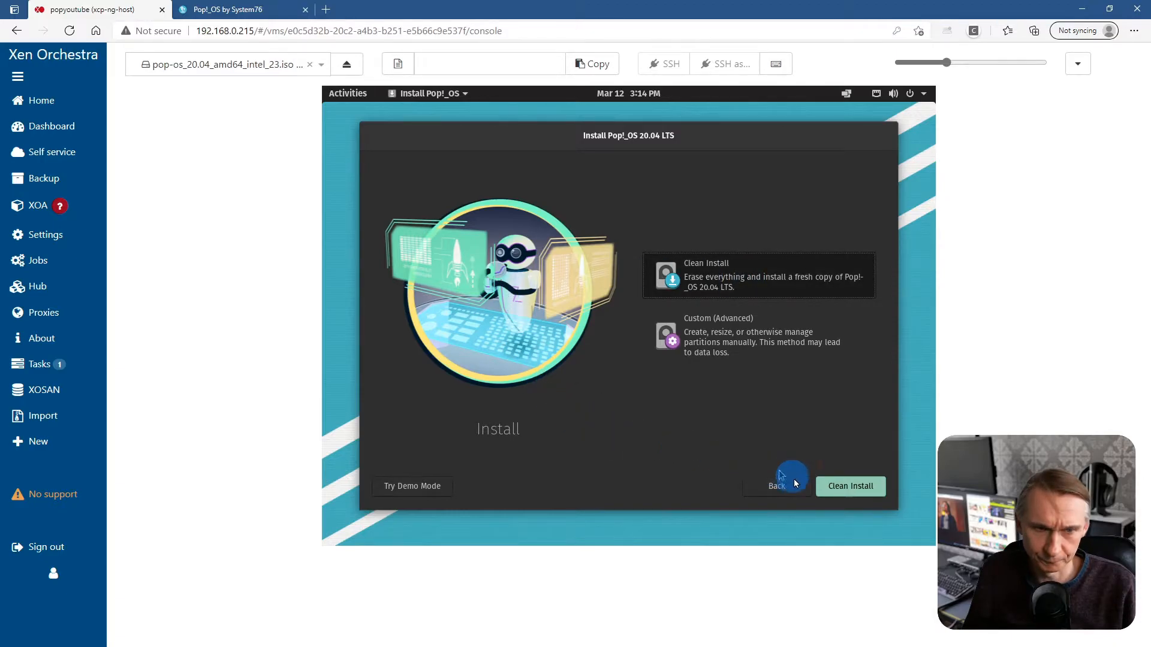
{"action": "left_click", "coordinate": [853, 495]}
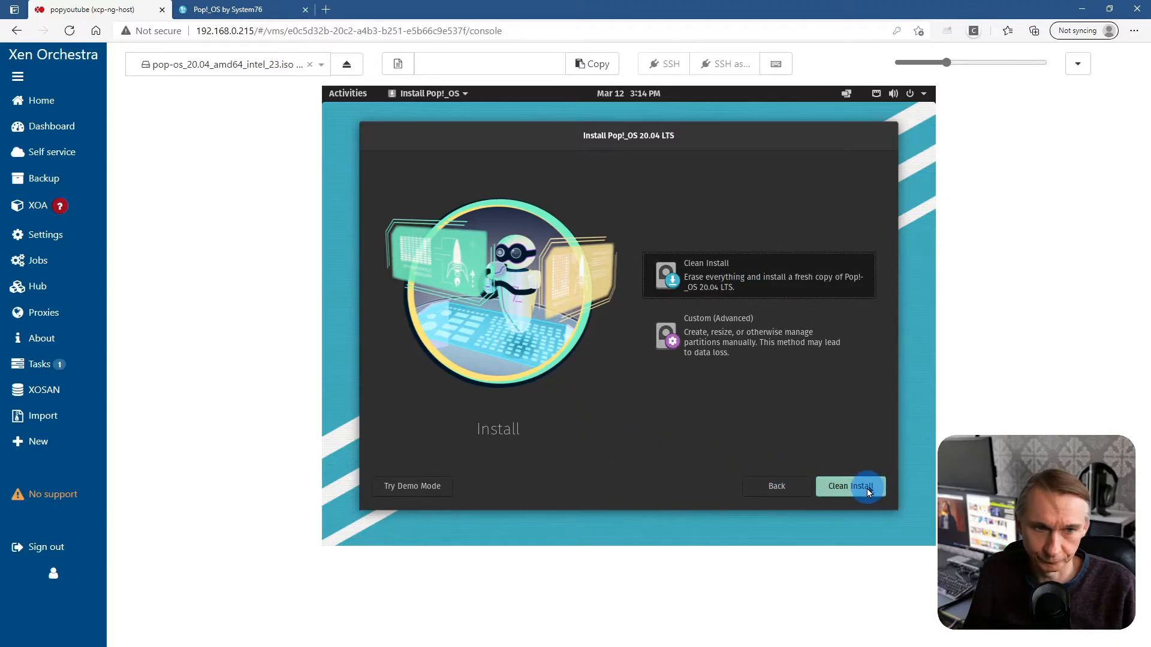
{"action": "left_click", "coordinate": [867, 489]}
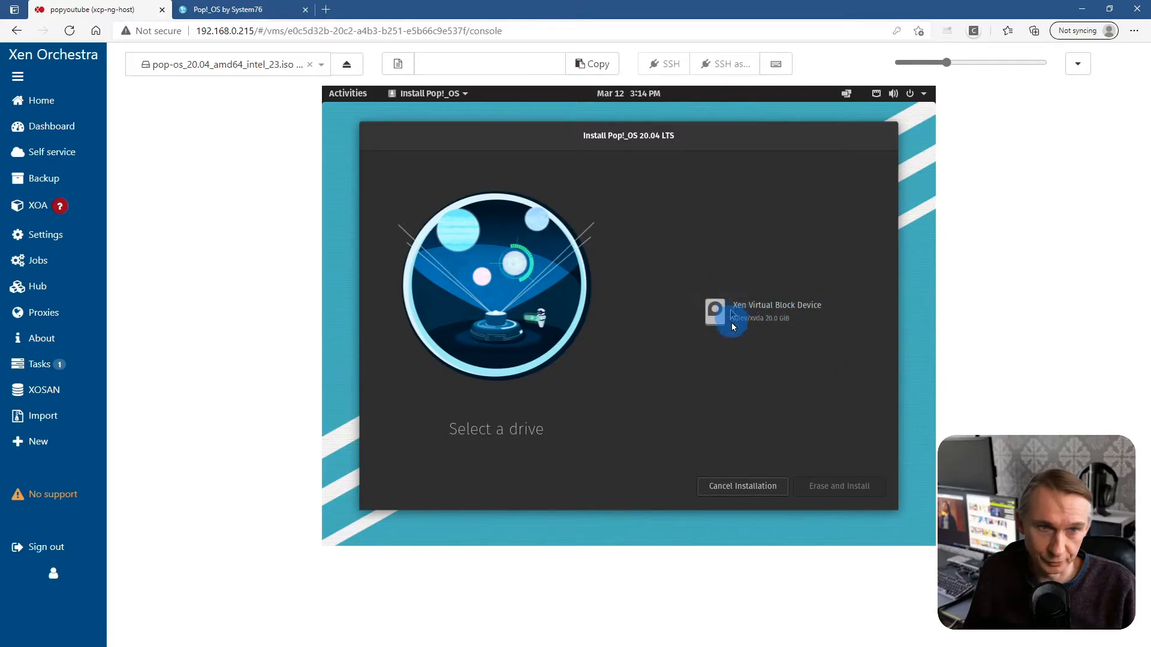
{"action": "left_click", "coordinate": [759, 321]}
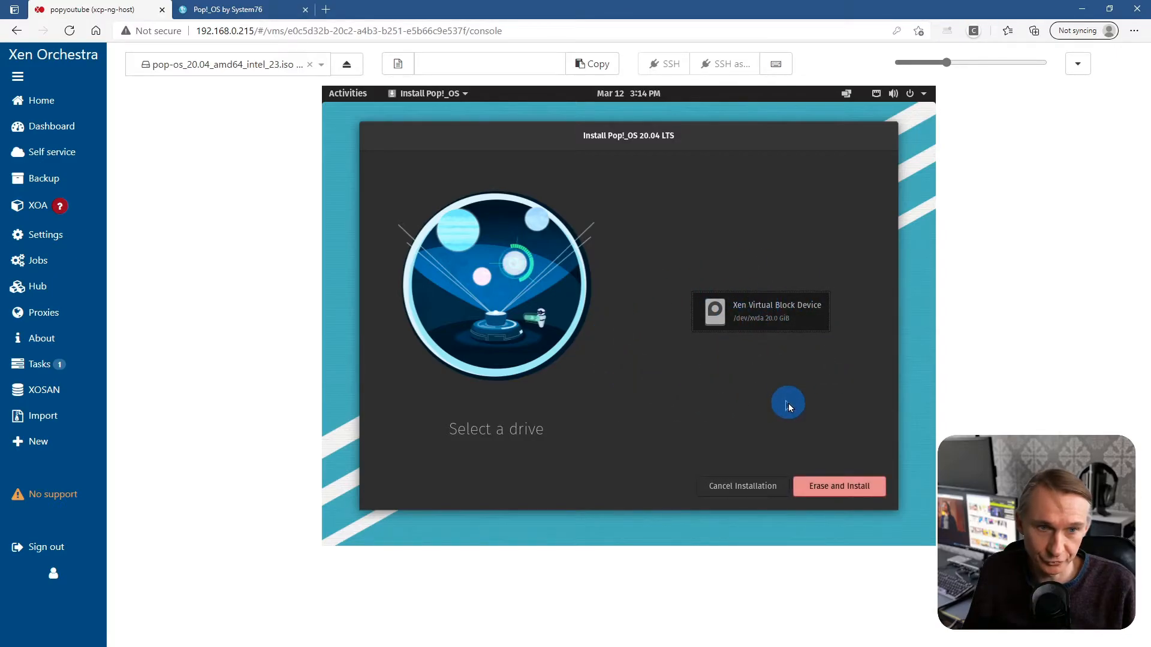
{"action": "left_click", "coordinate": [848, 487]}
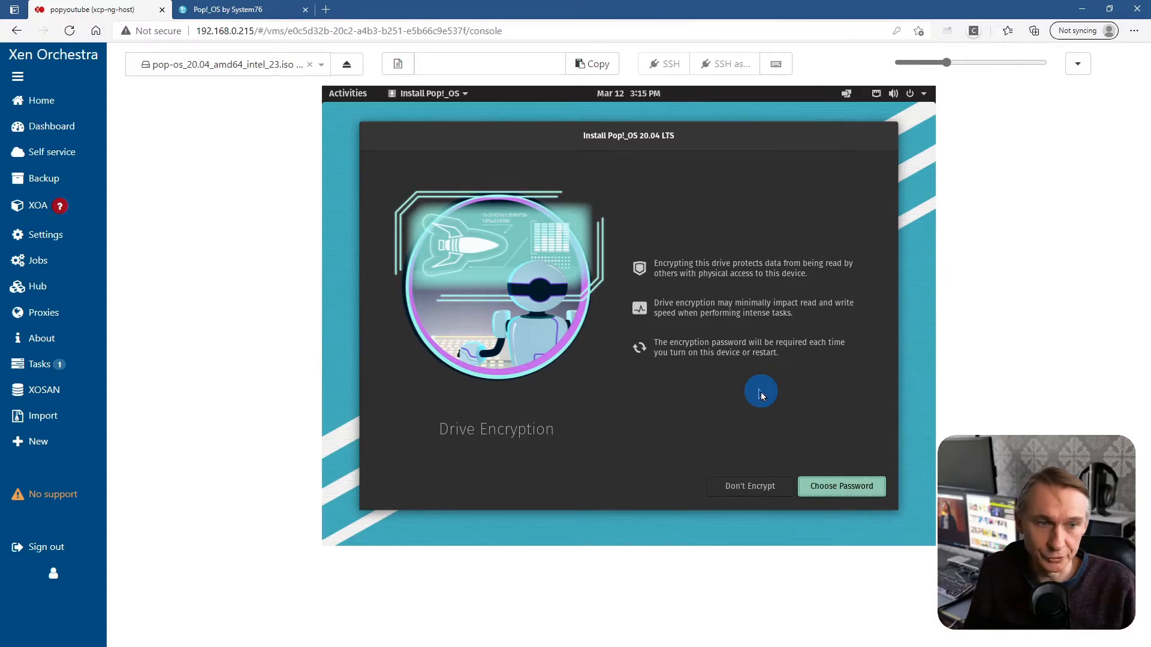
{"action": "left_click", "coordinate": [769, 493]}
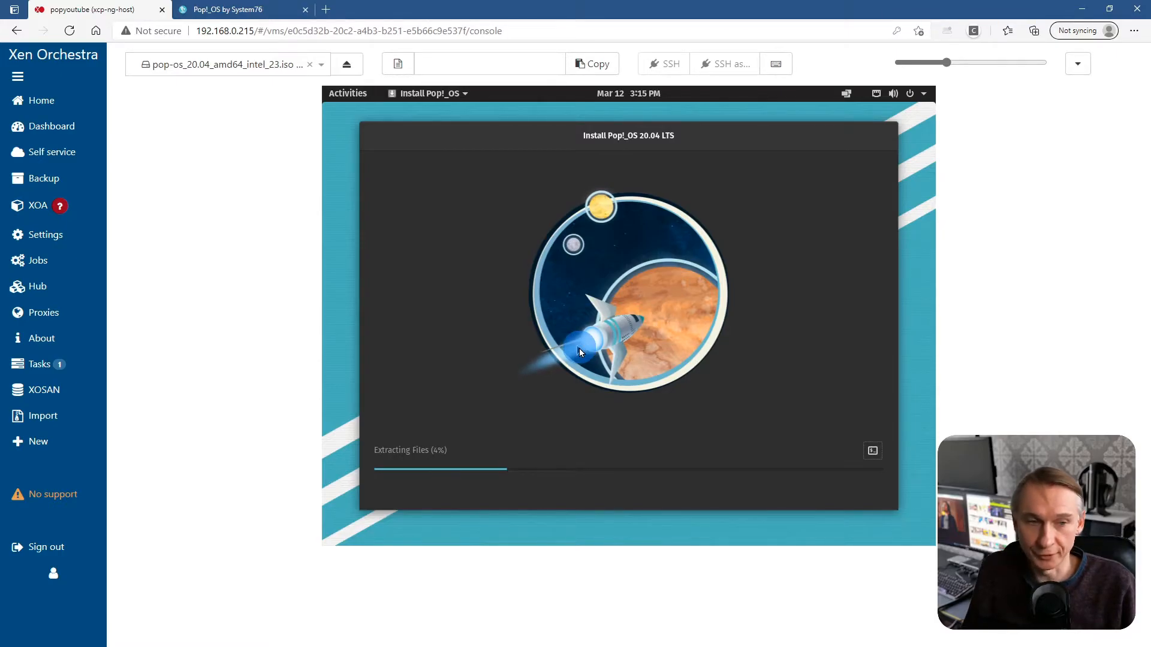
{"action": "left_click", "coordinate": [587, 404]}
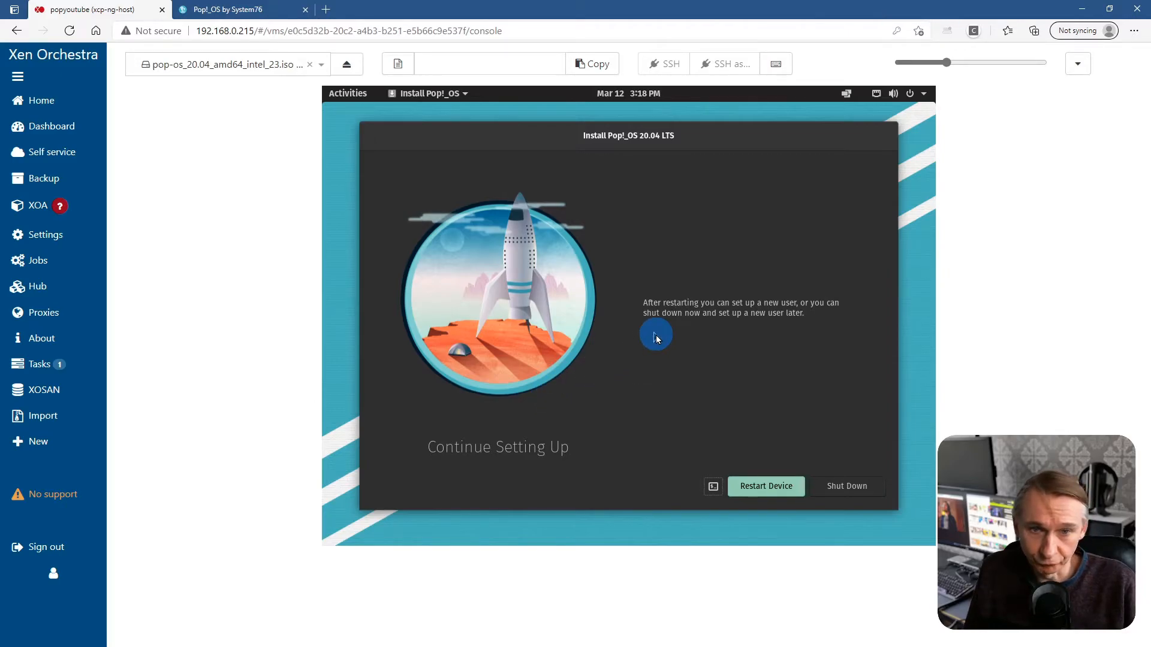
{"action": "left_click", "coordinate": [778, 490]}
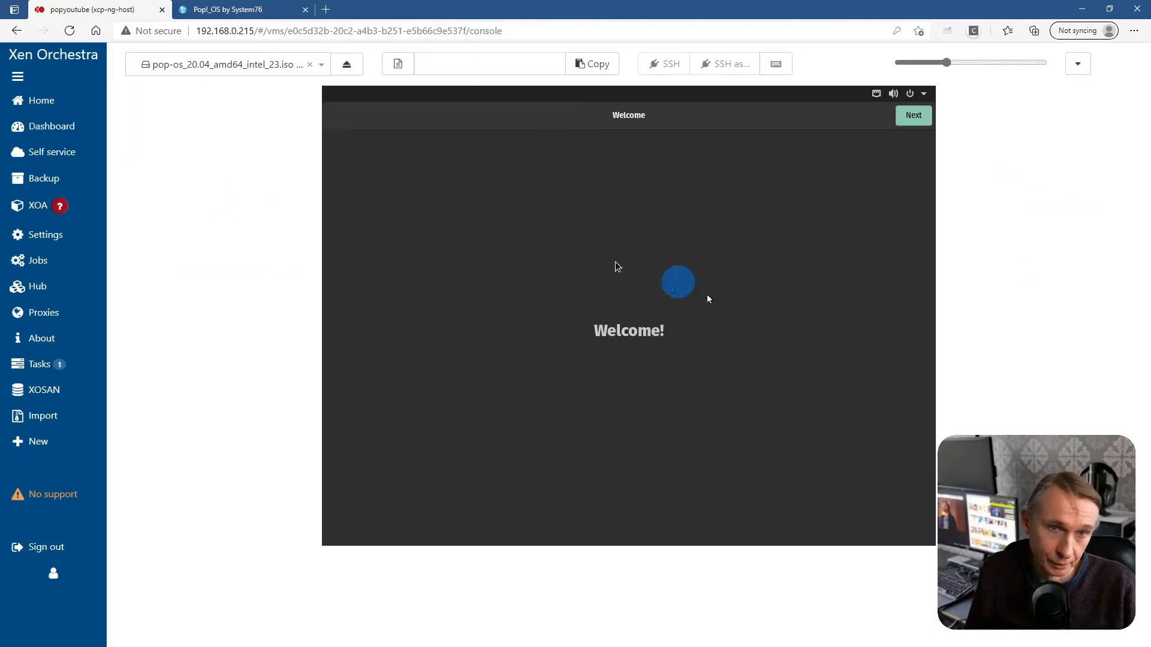
- Accept the Belgian keyboard, enabled location services and Brussels time zone in the first-run setup, and skip connecting online accounts
{"action": "left_click", "coordinate": [914, 115]}
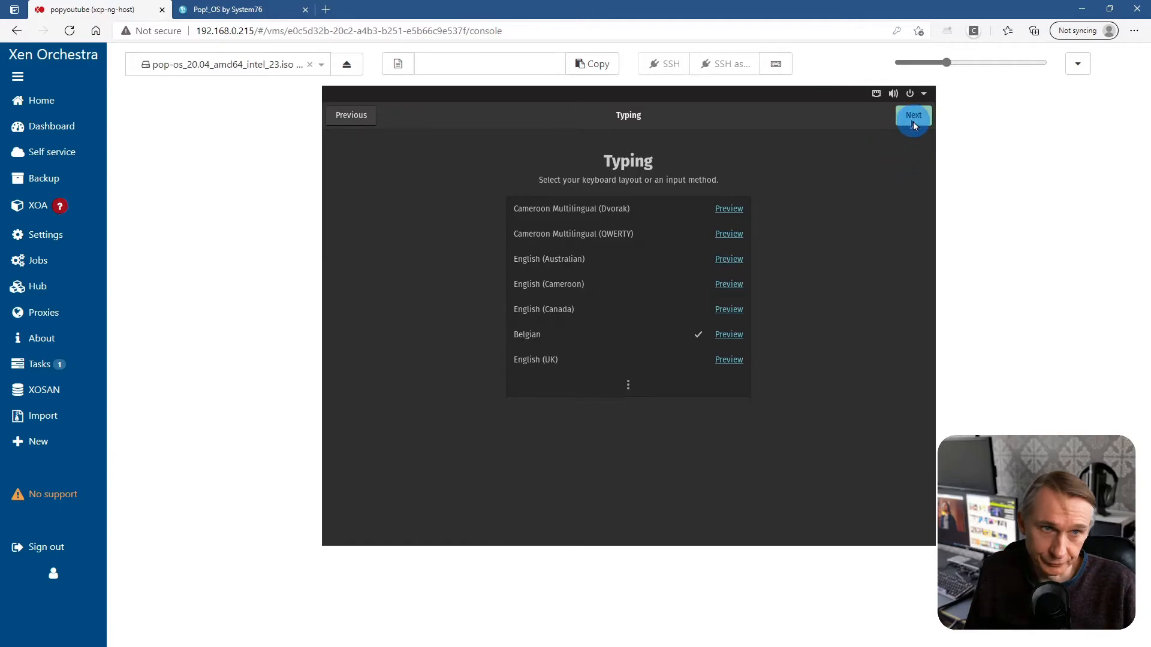
{"action": "left_click", "coordinate": [913, 117]}
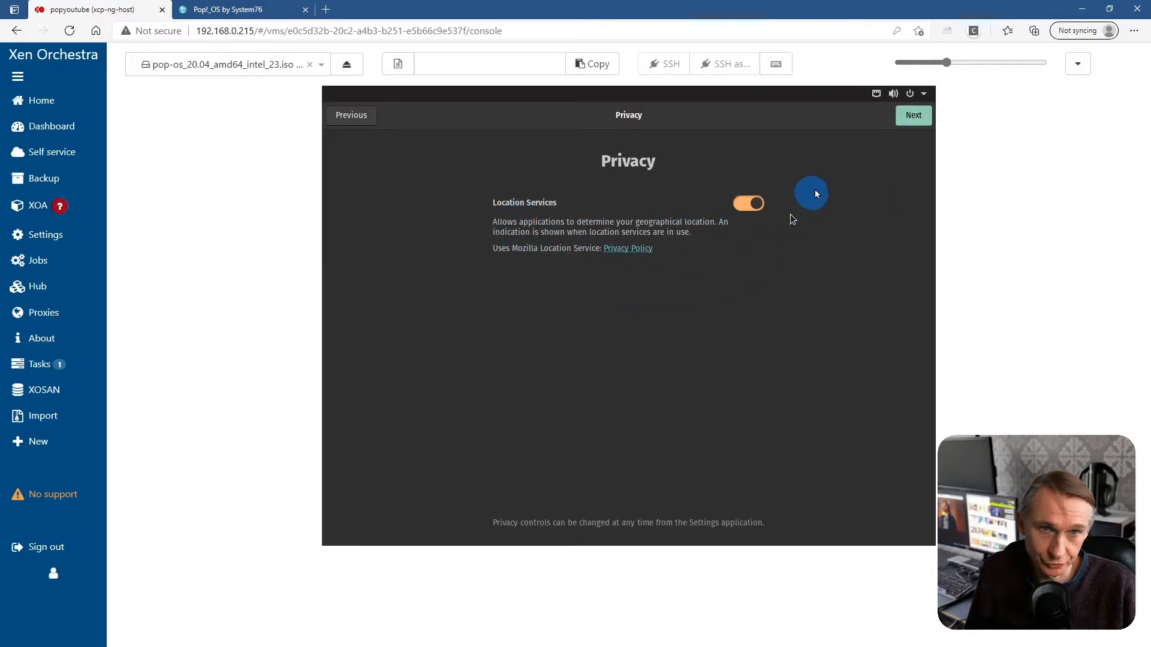
{"action": "left_click", "coordinate": [914, 117]}
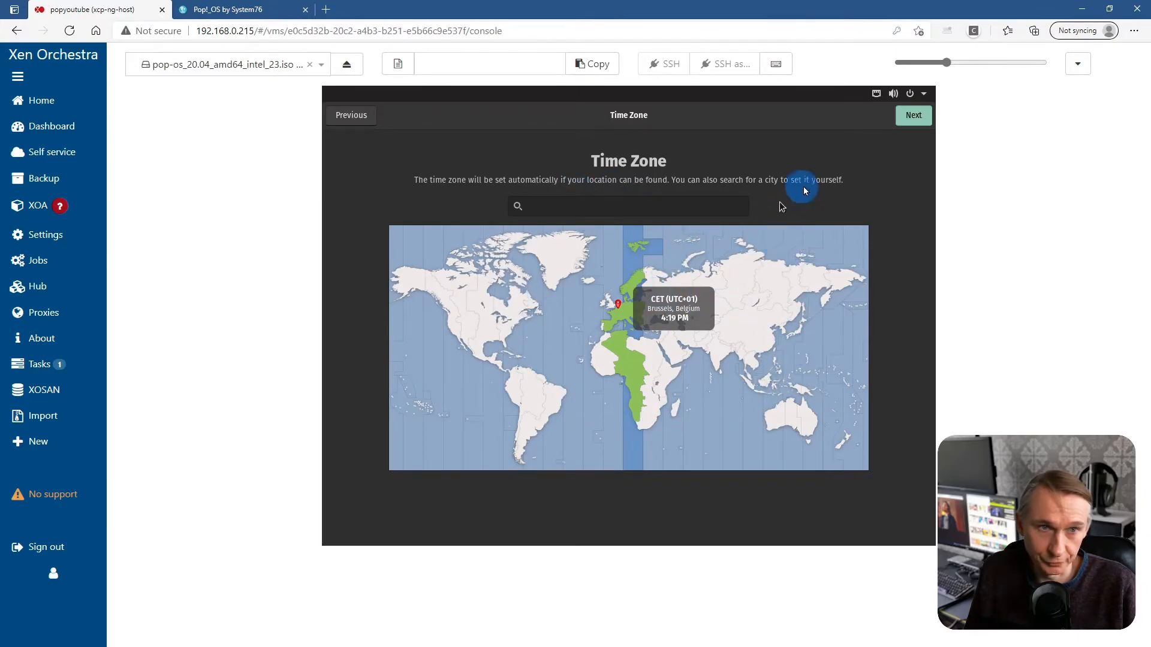
{"action": "left_click", "coordinate": [911, 120]}
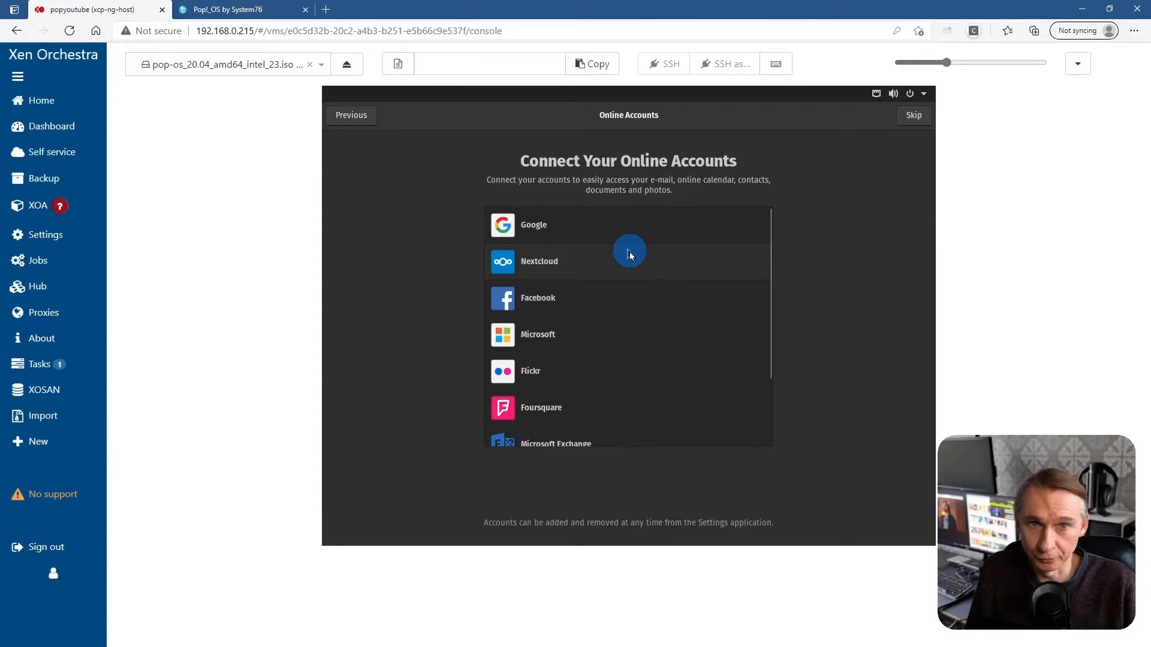
{"action": "left_click", "coordinate": [915, 116]}
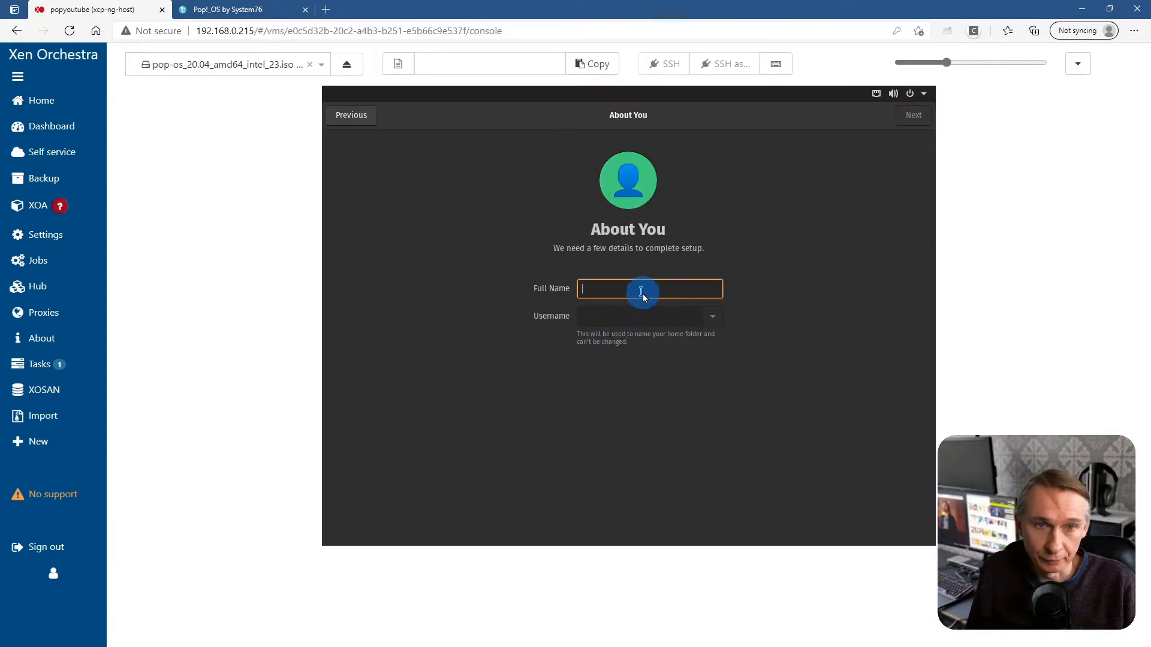
- Create the user account by entering the full name and the account password with its confirmation, and finish the setup
{"action": "type", "text": "Christophe"}
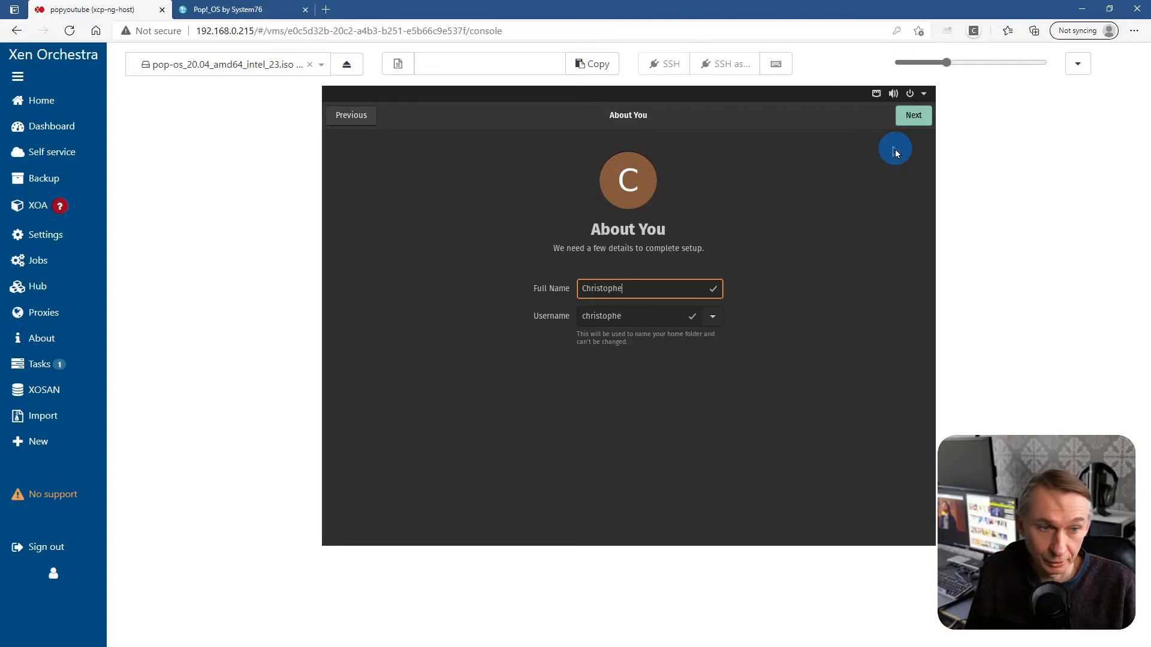
{"action": "left_click", "coordinate": [913, 116]}
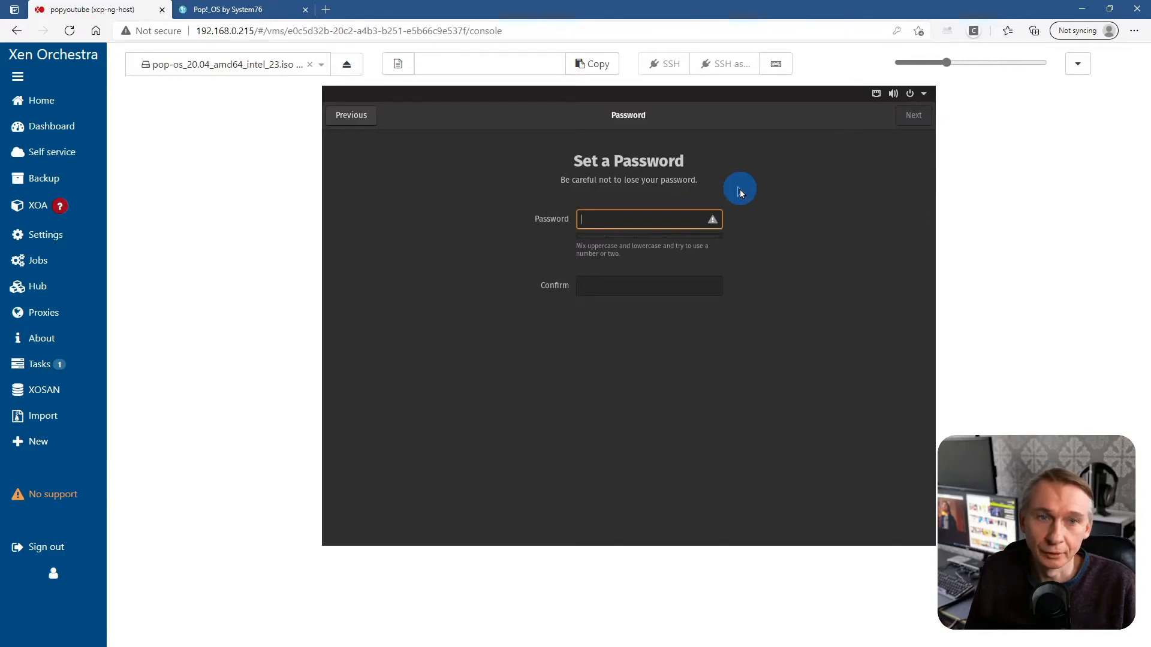
{"action": "type", "text": "p●●●●●●●●●●"}
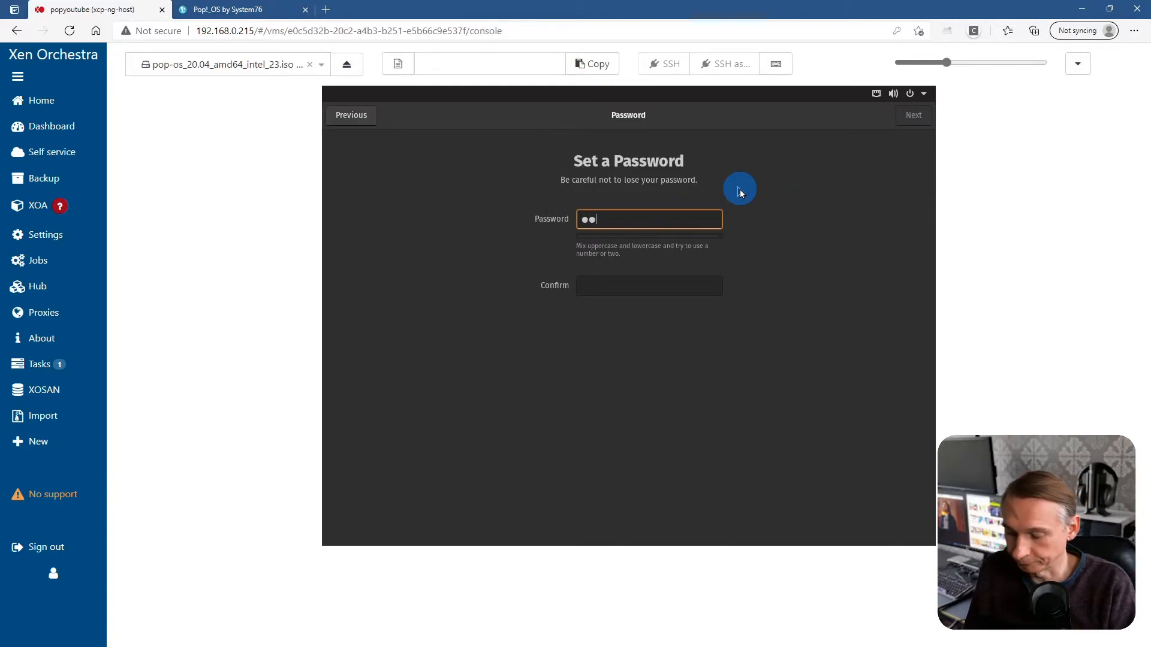
{"action": "type", "text": "●●●"}
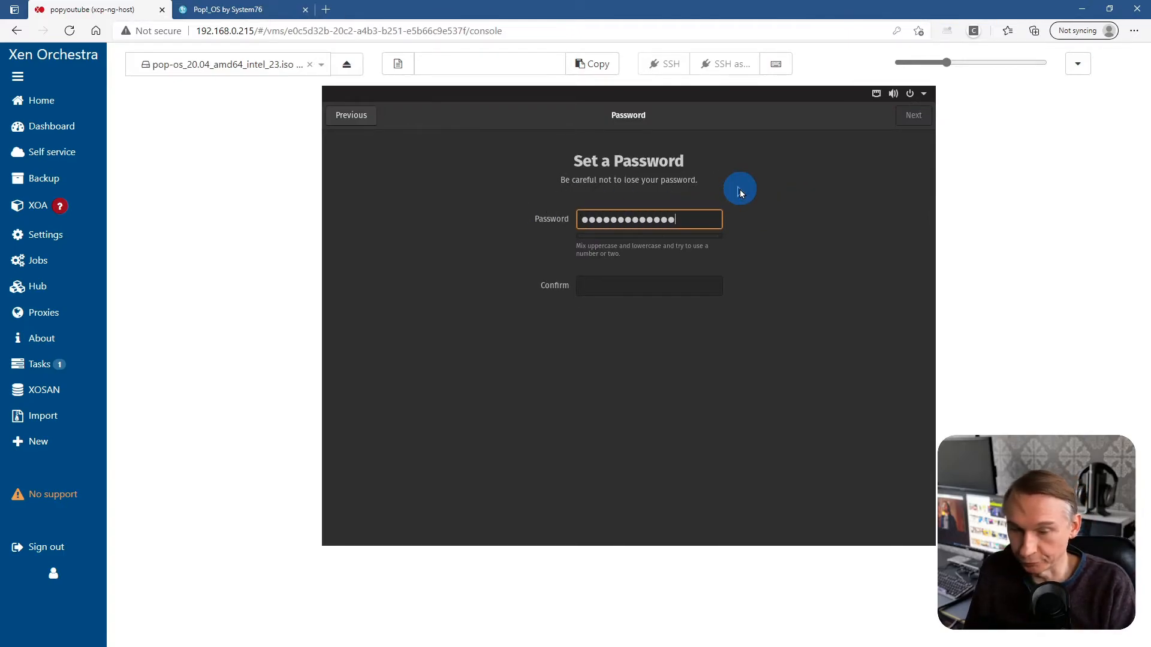
{"action": "key", "text": "Tab"}
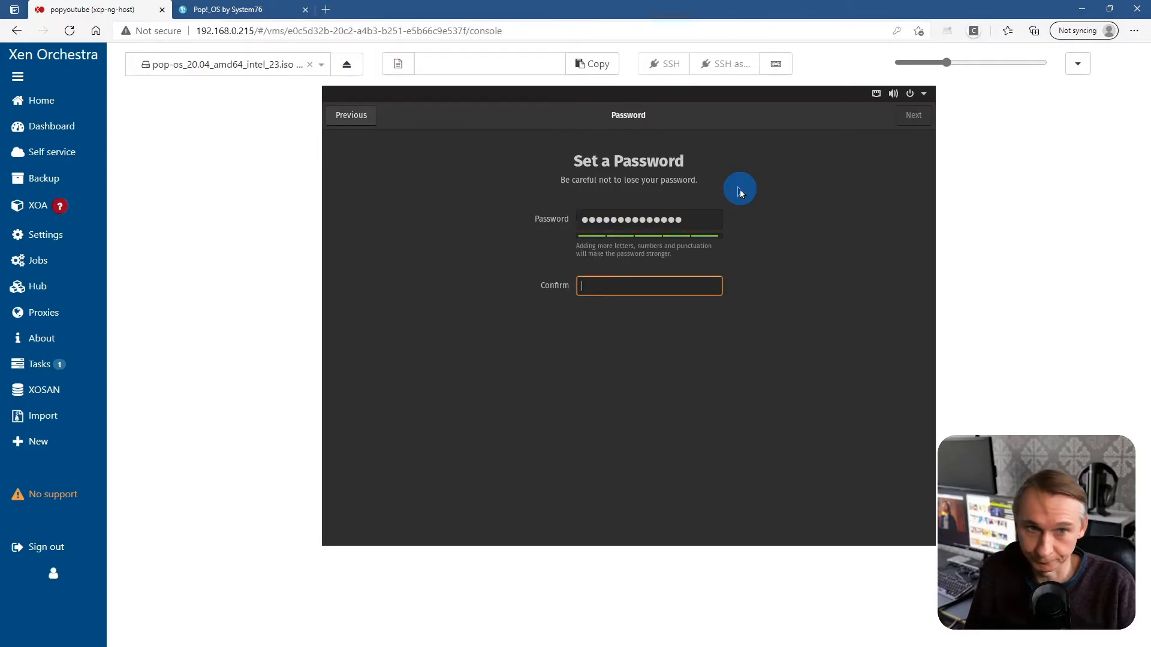
{"action": "type", "text": "●●●●●●●●●●●●●●"}
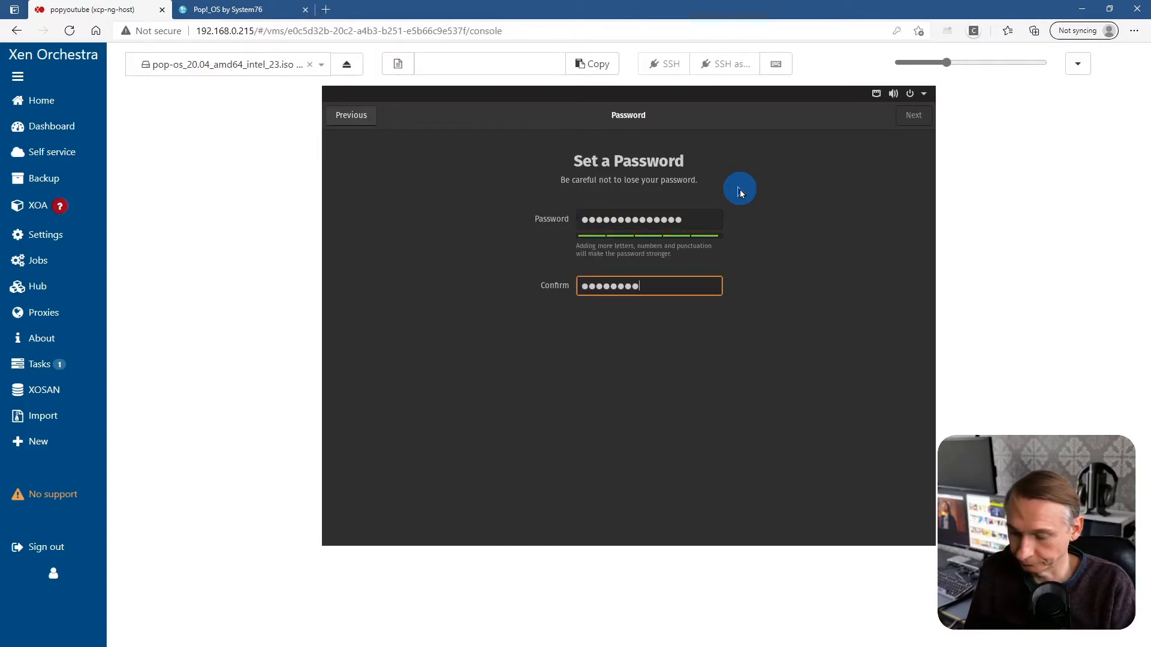
{"action": "type", "text": "●"}
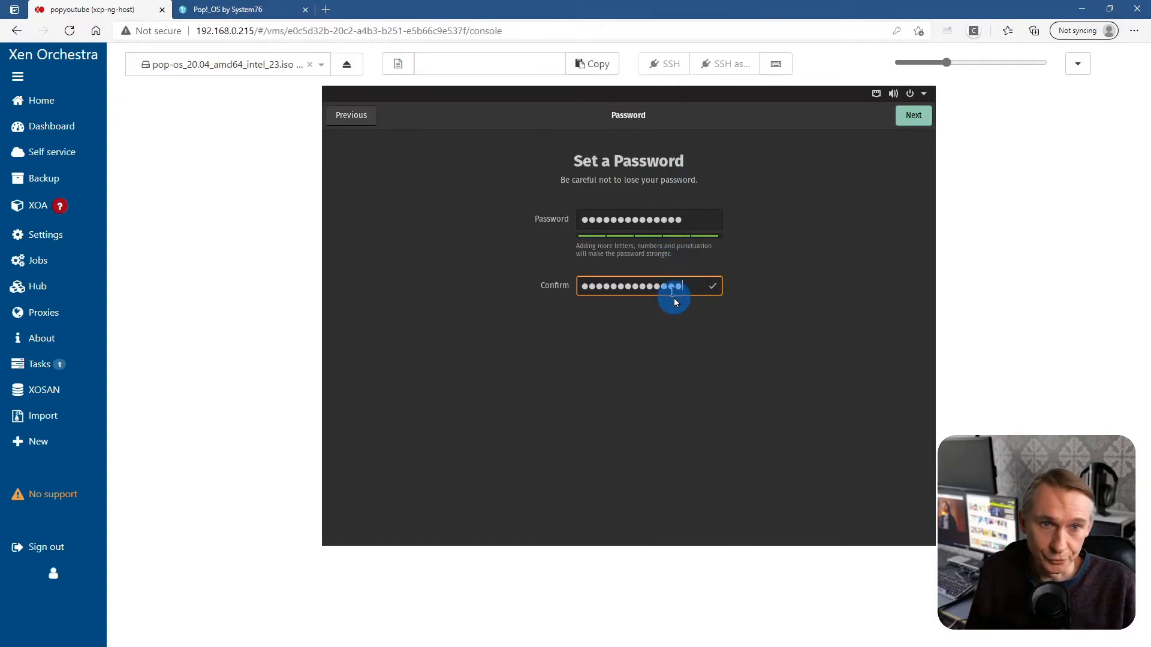
{"action": "left_click", "coordinate": [913, 117]}
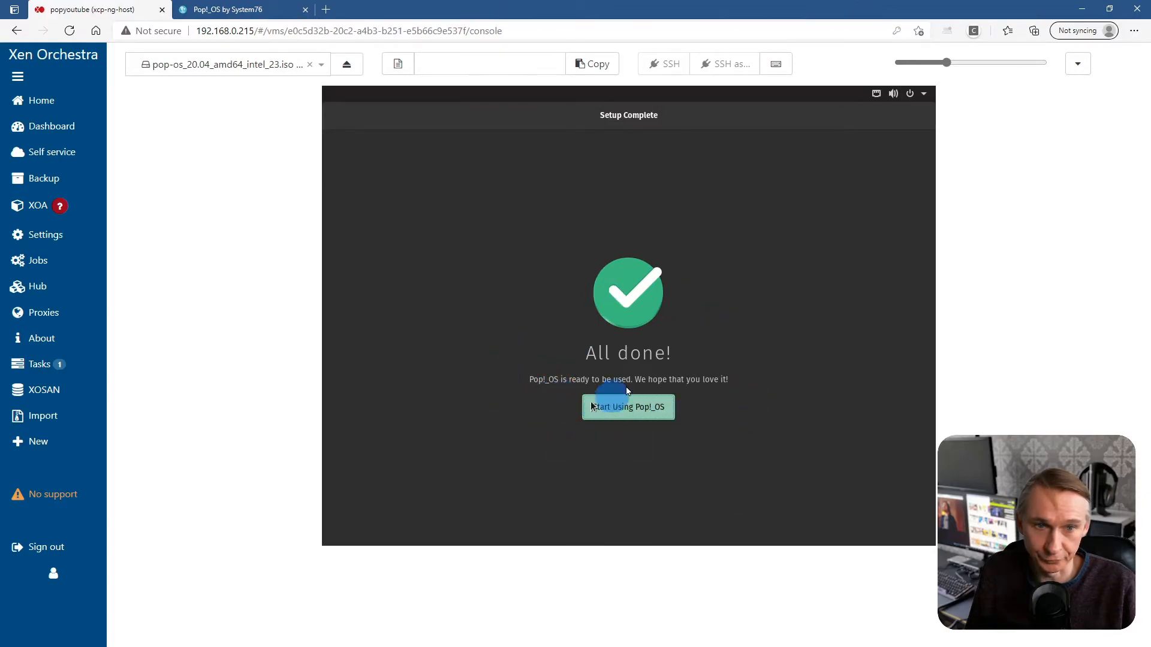
{"action": "left_click", "coordinate": [643, 409]}
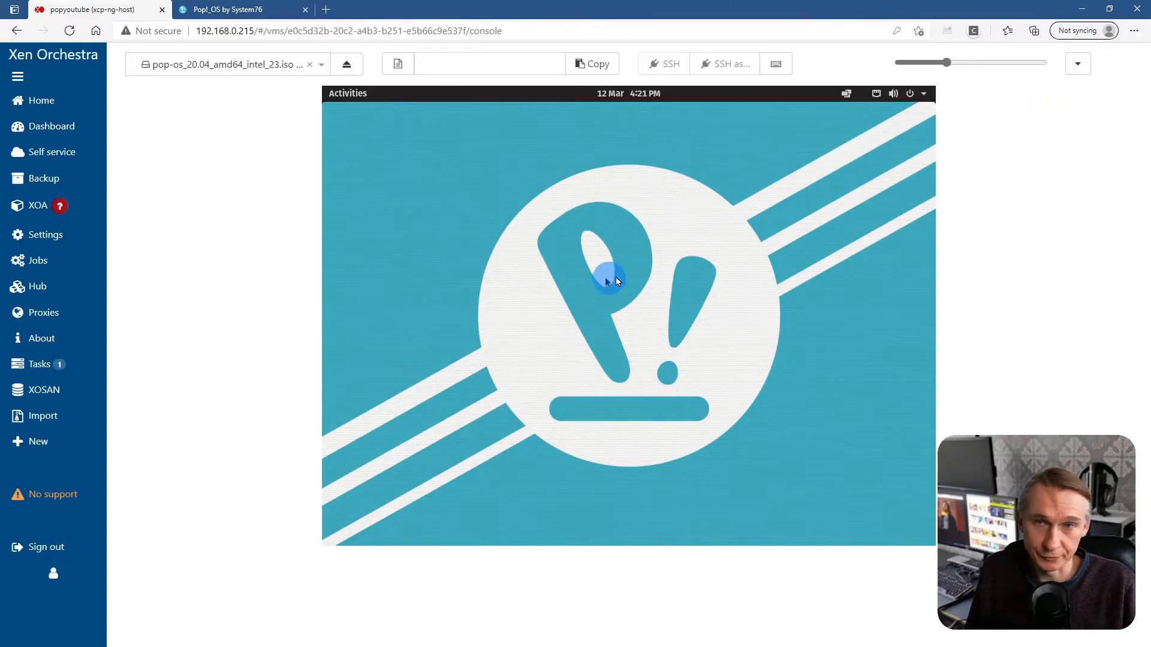
- Show the page header again and view the popyoutube VM's general information and usage statistics
{"action": "left_click", "coordinate": [1076, 63]}
{"action": "left_click", "coordinate": [933, 246]}
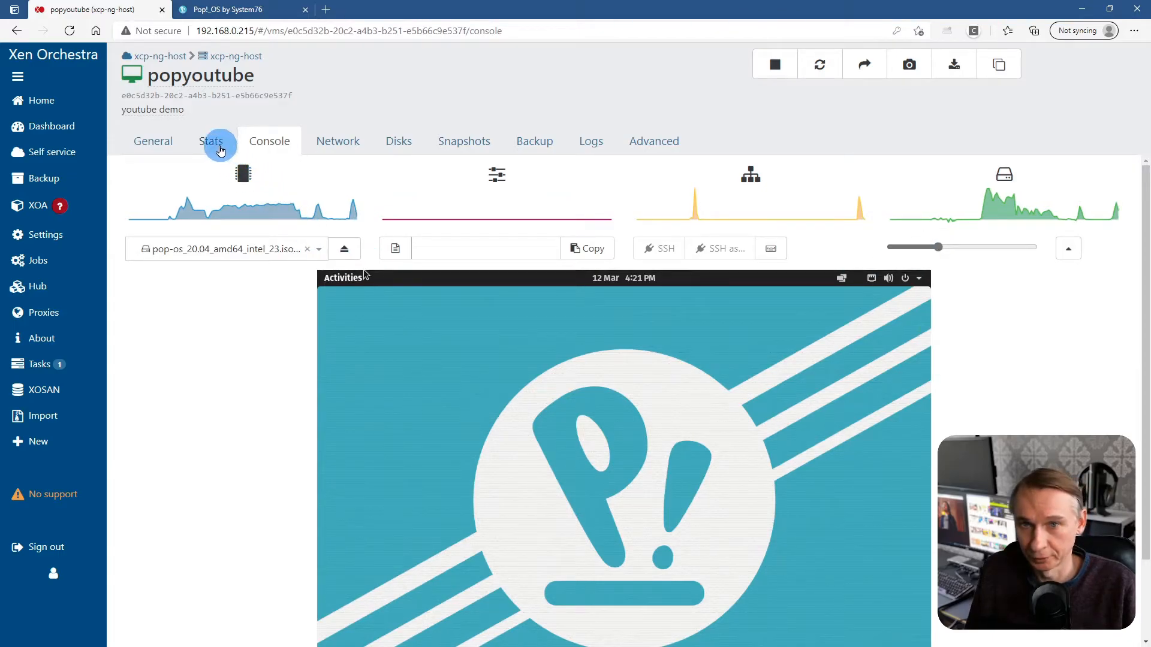
{"action": "left_click", "coordinate": [153, 146]}
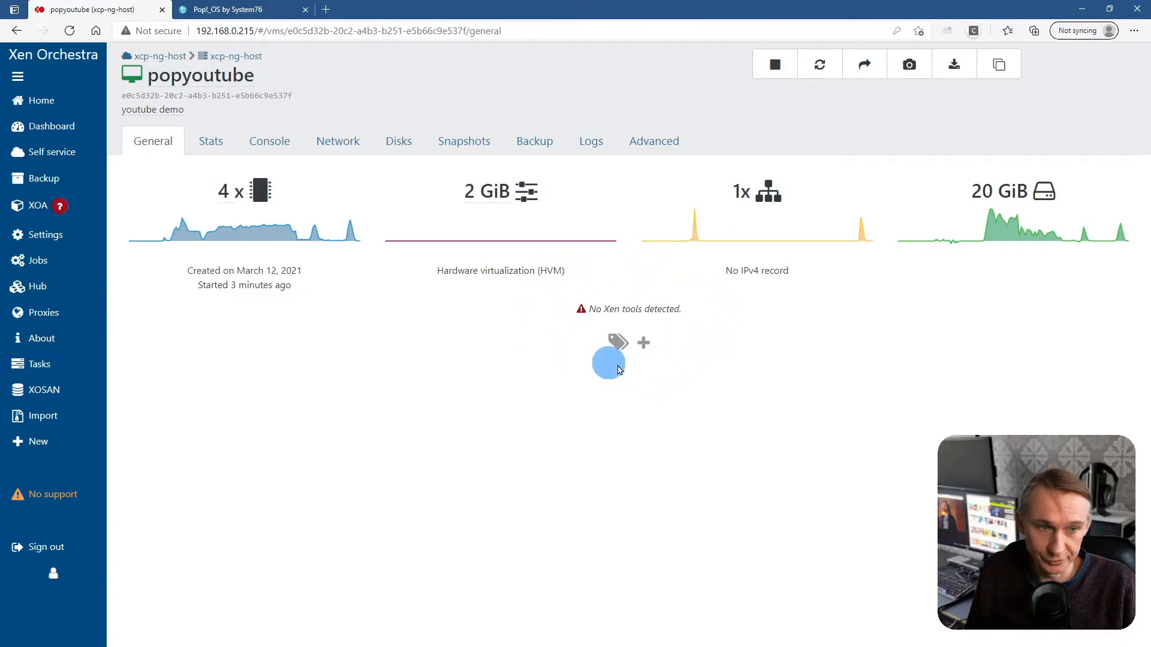
{"action": "left_click", "coordinate": [217, 153]}
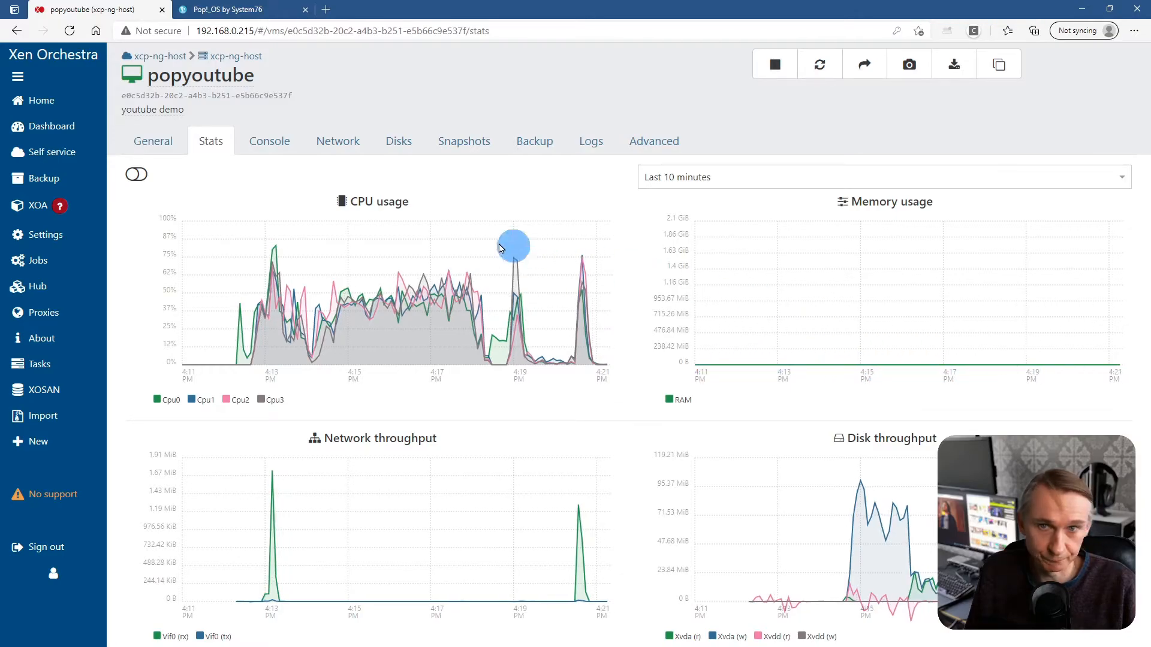
- Return to the VM's console with the page header hidden and open a maximized Terminal in Pop!_OS
{"action": "left_click", "coordinate": [279, 150]}
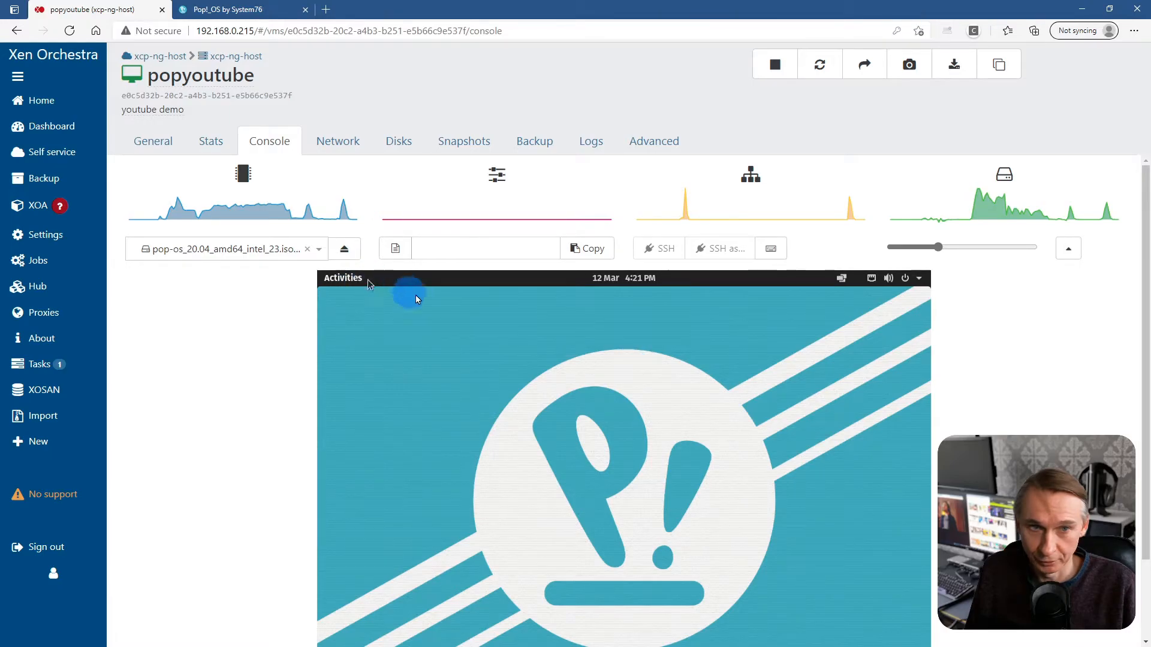
{"action": "left_click", "coordinate": [1068, 248]}
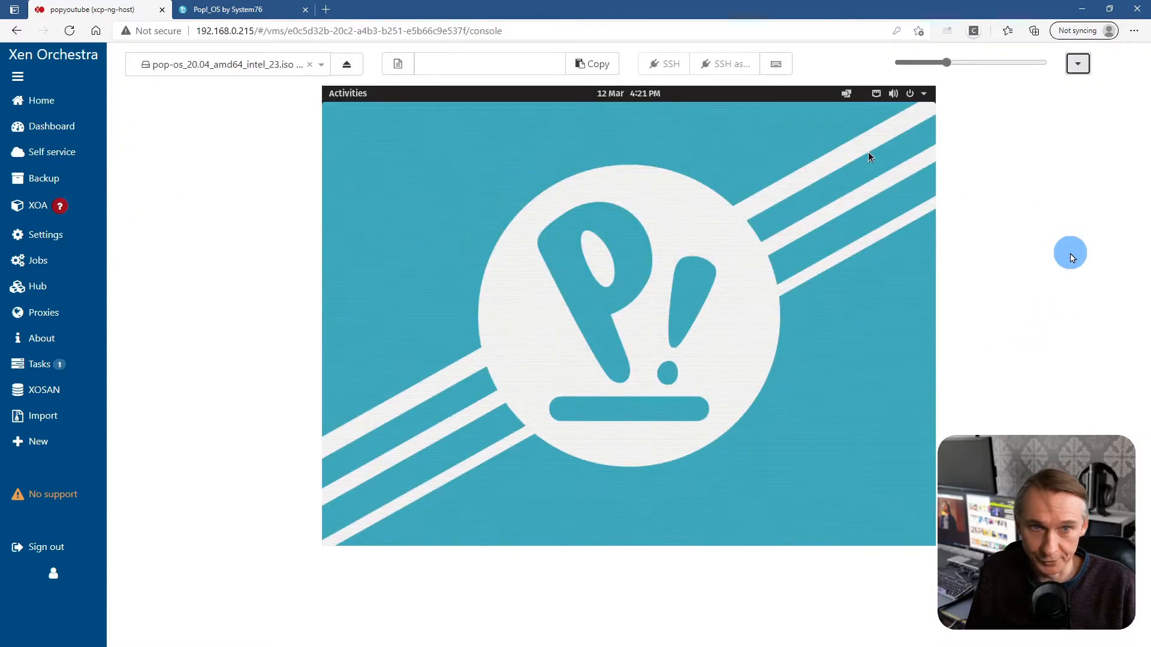
{"action": "left_click", "coordinate": [355, 96]}
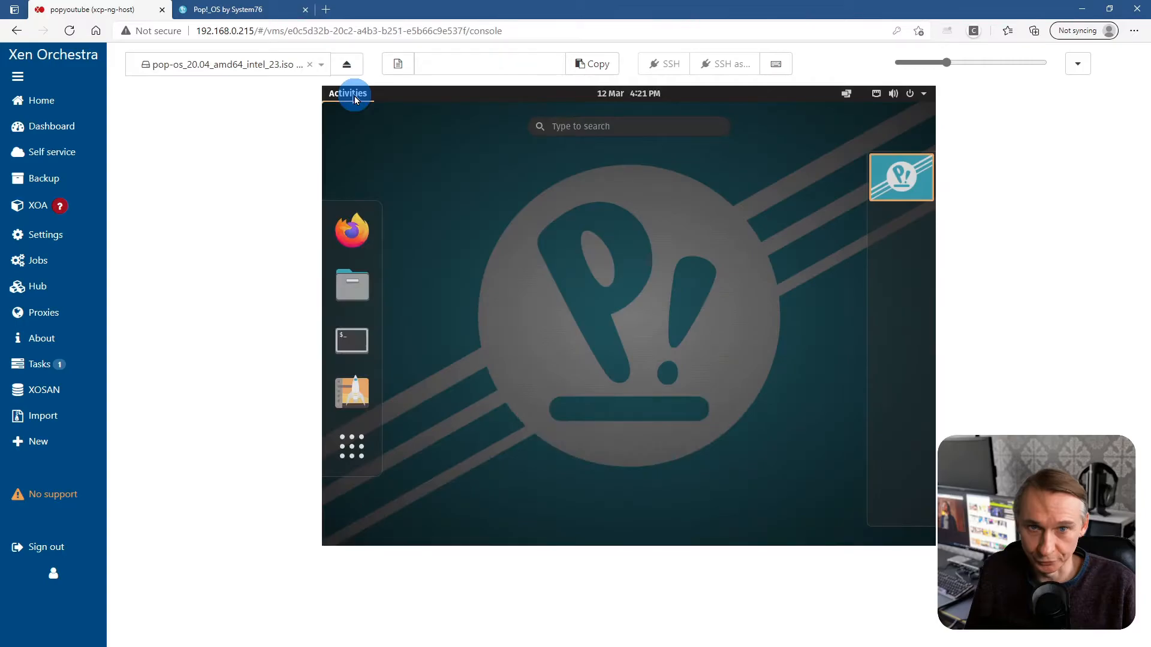
{"action": "left_click", "coordinate": [345, 347]}
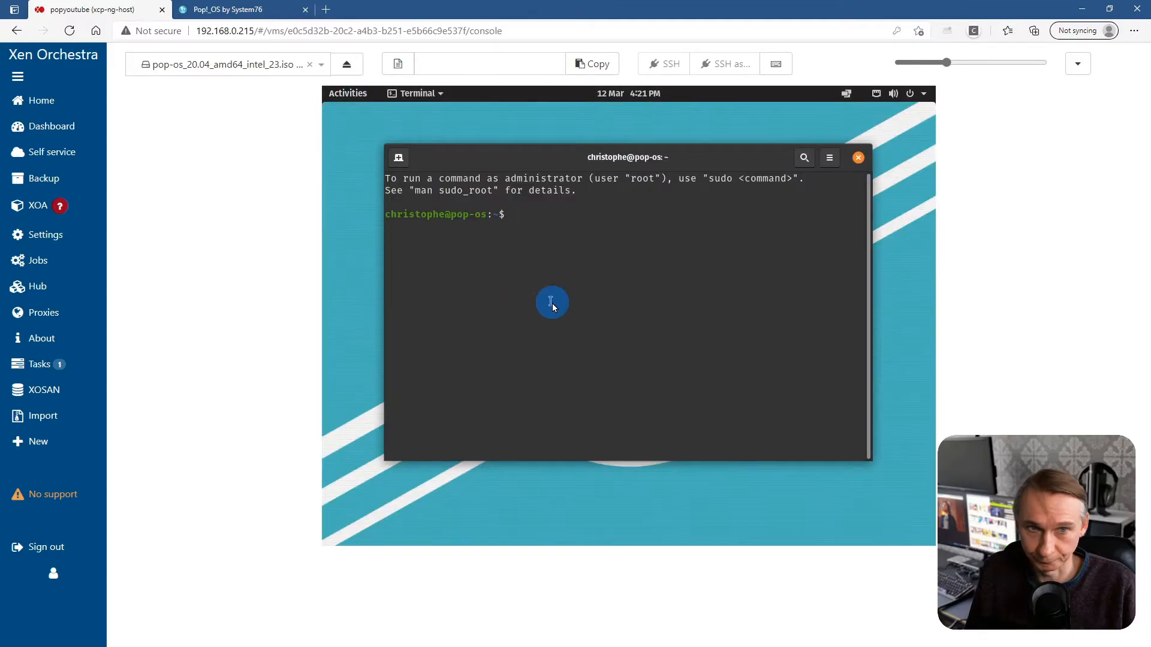
{"action": "double_click", "coordinate": [668, 157]}
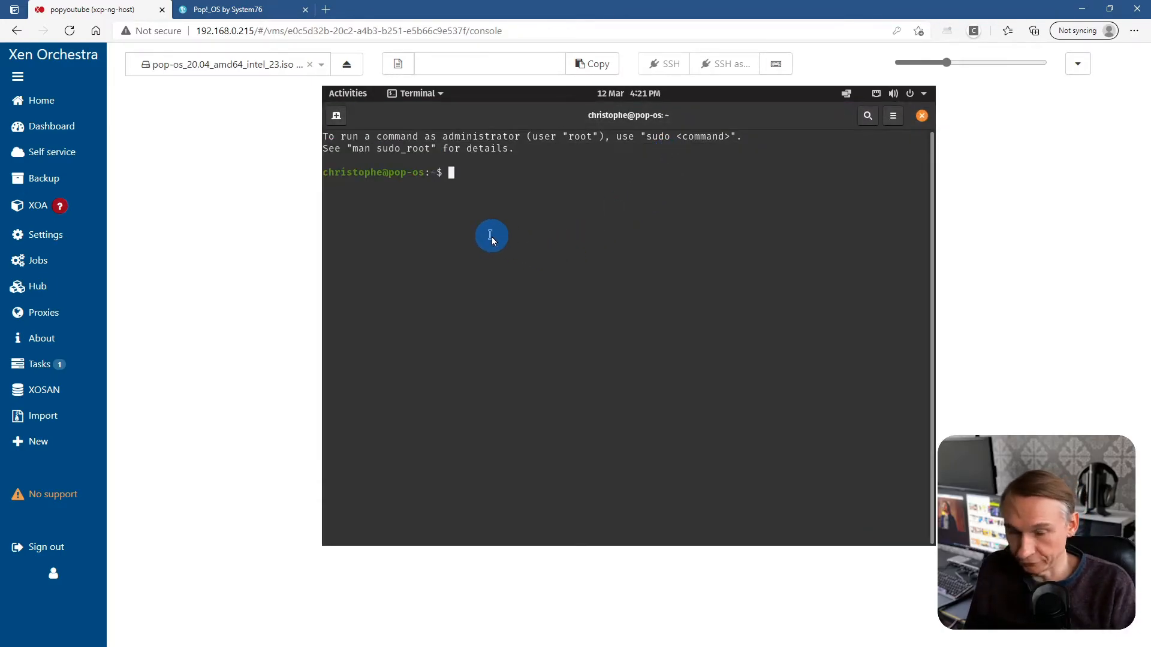
- Refresh the package lists with sudo apt update, authenticating with the account password
{"action": "type", "text": "sudo "}
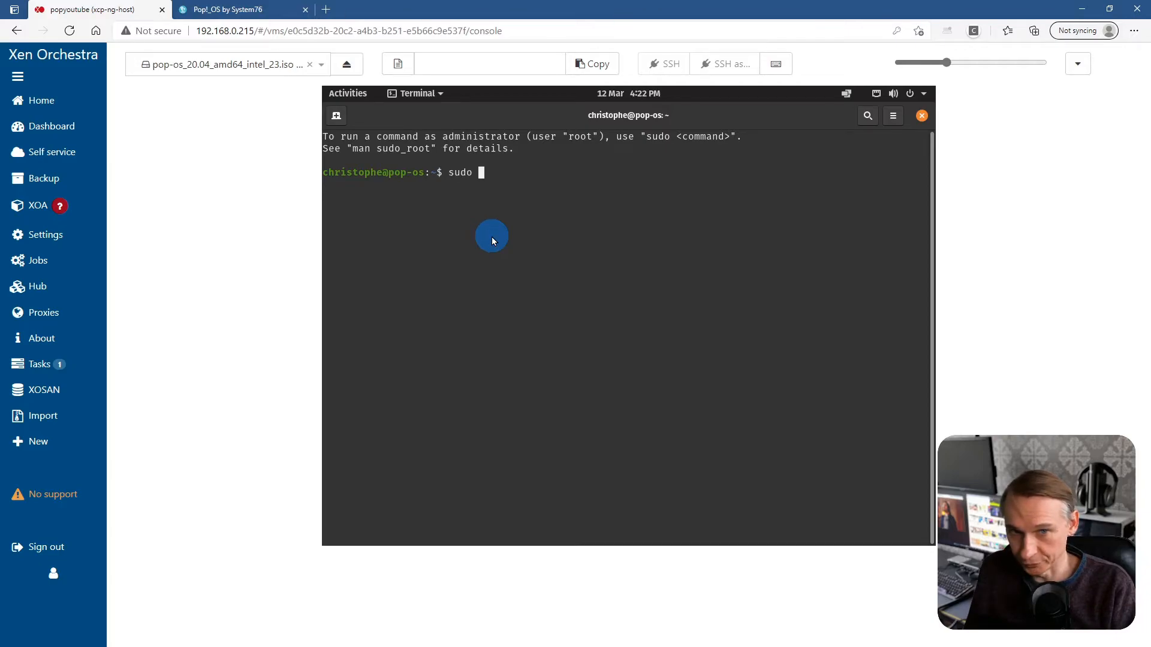
{"action": "type", "text": "apt "}
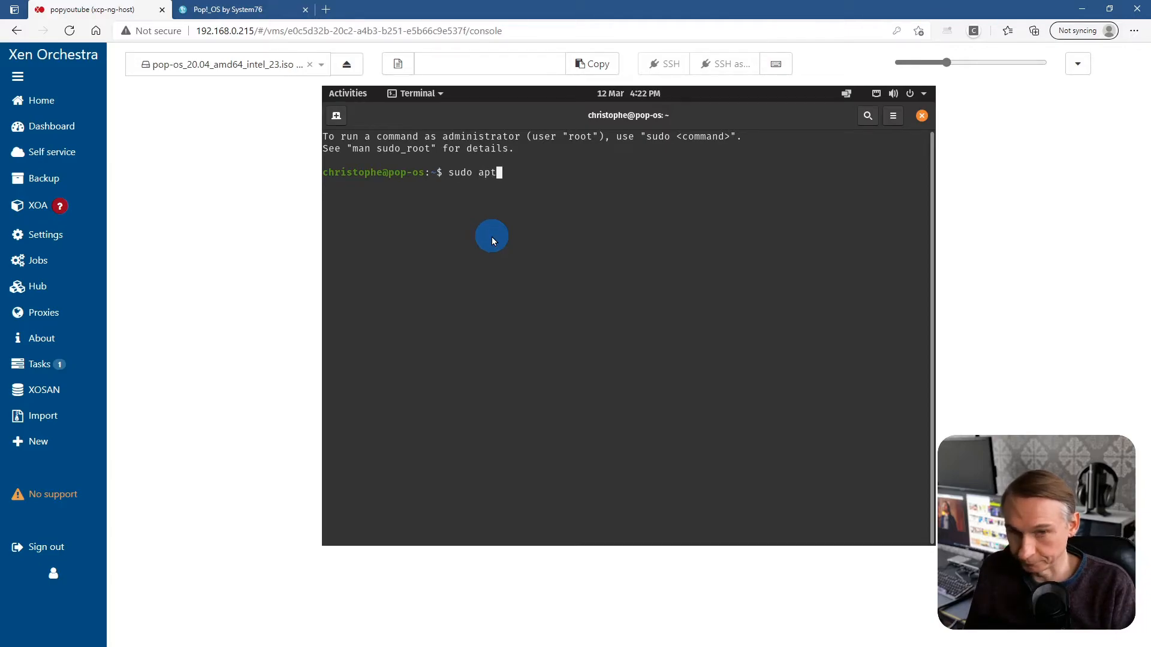
{"action": "type", "text": "update"}
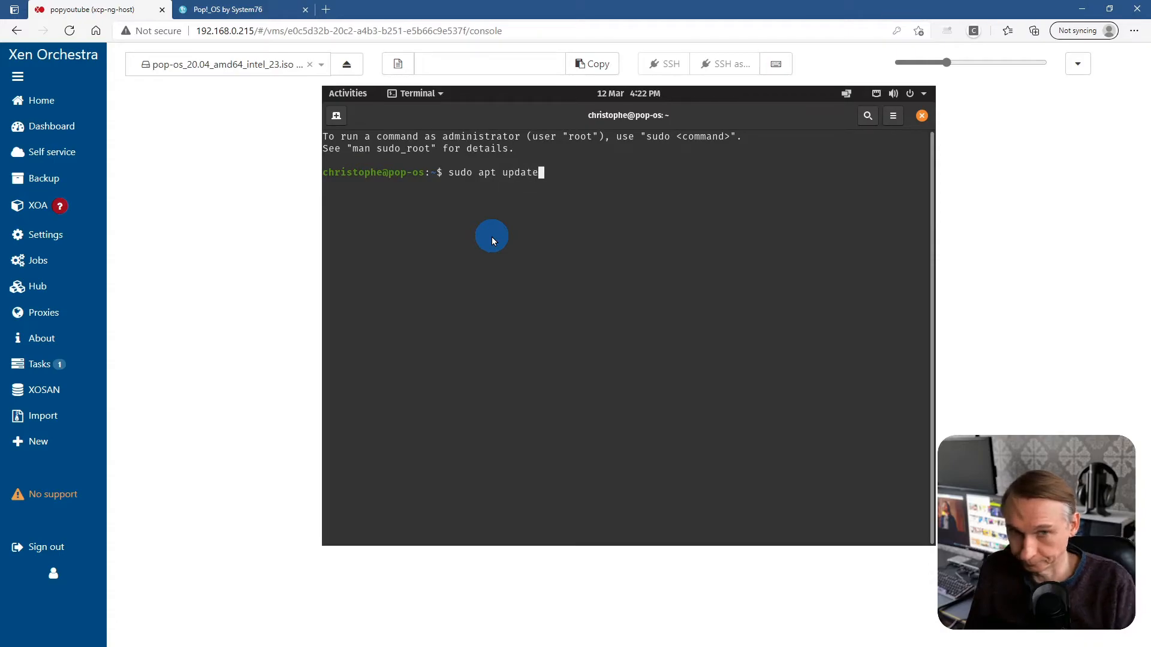
{"action": "key", "text": "Return"}
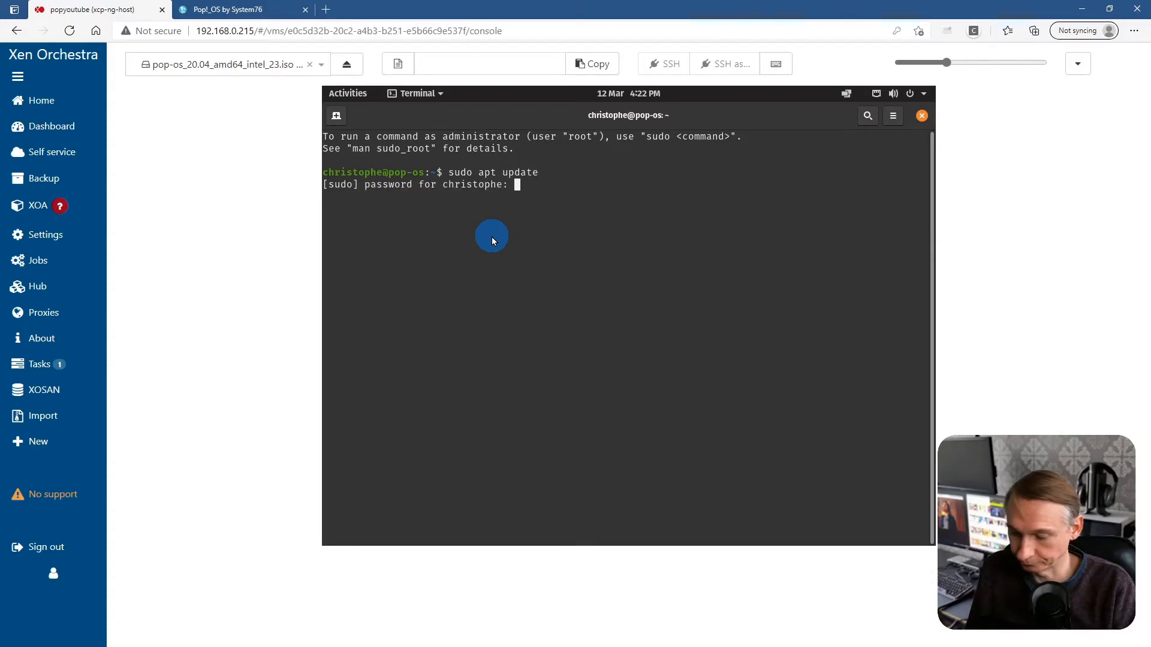
{"action": "key", "text": "Return"}
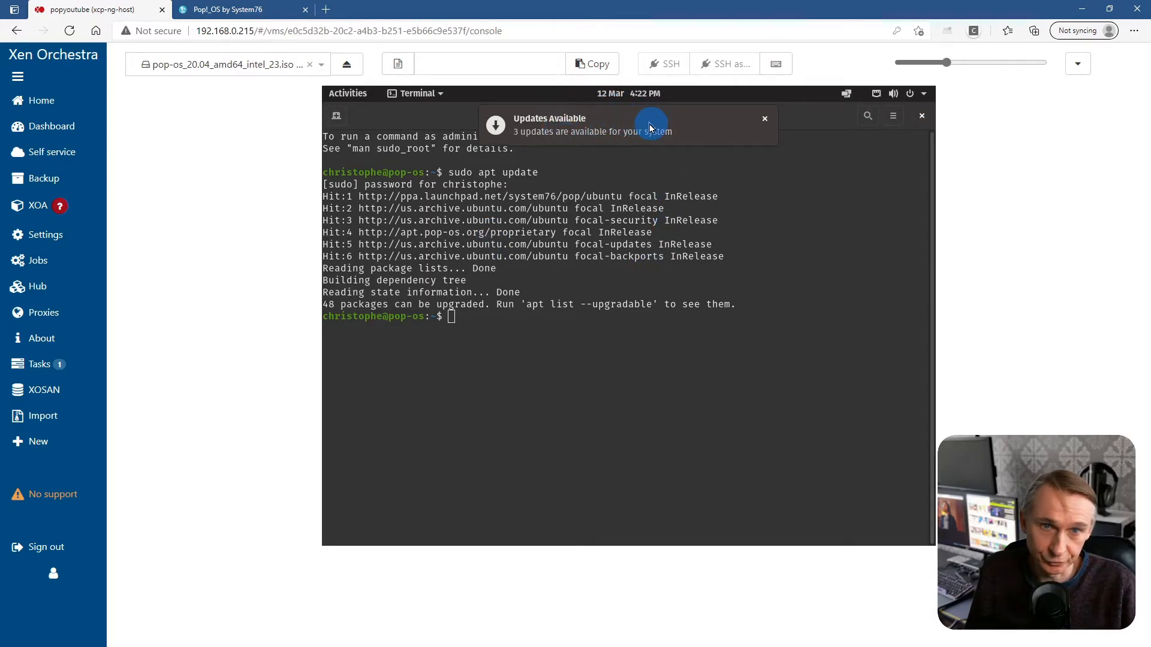
- Open the available updates in Pop!_Shop, update everything with the account password as authentication, and close the shop
{"action": "left_click", "coordinate": [568, 123]}
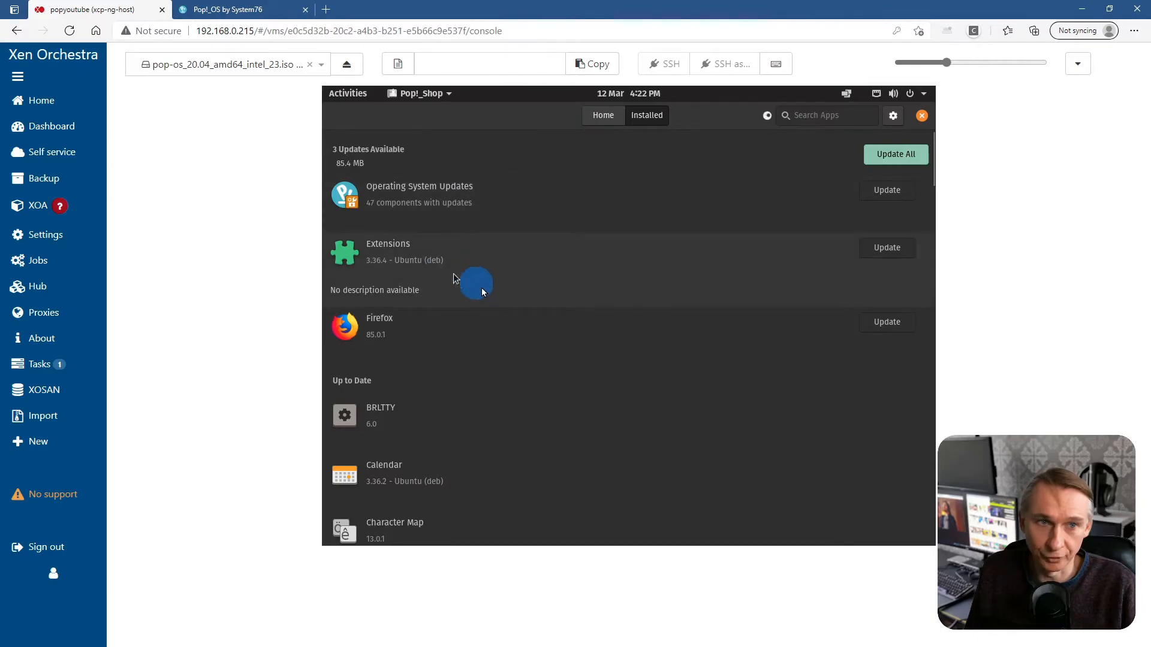
{"action": "left_click", "coordinate": [905, 154]}
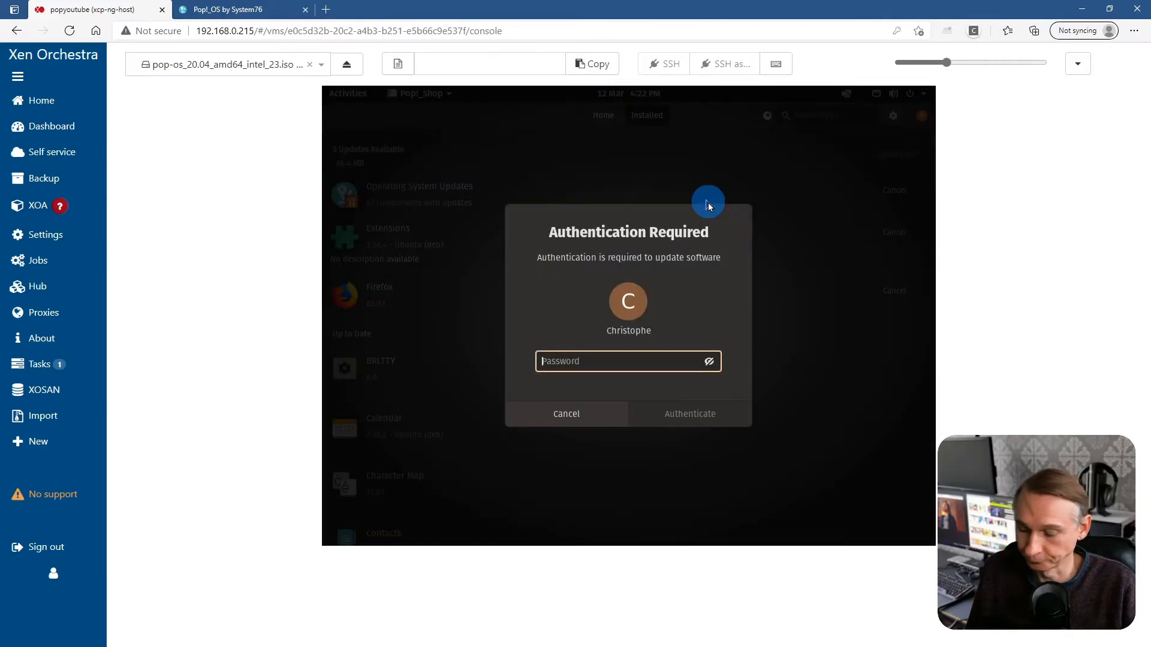
{"action": "type", "text": "••••••••••••"}
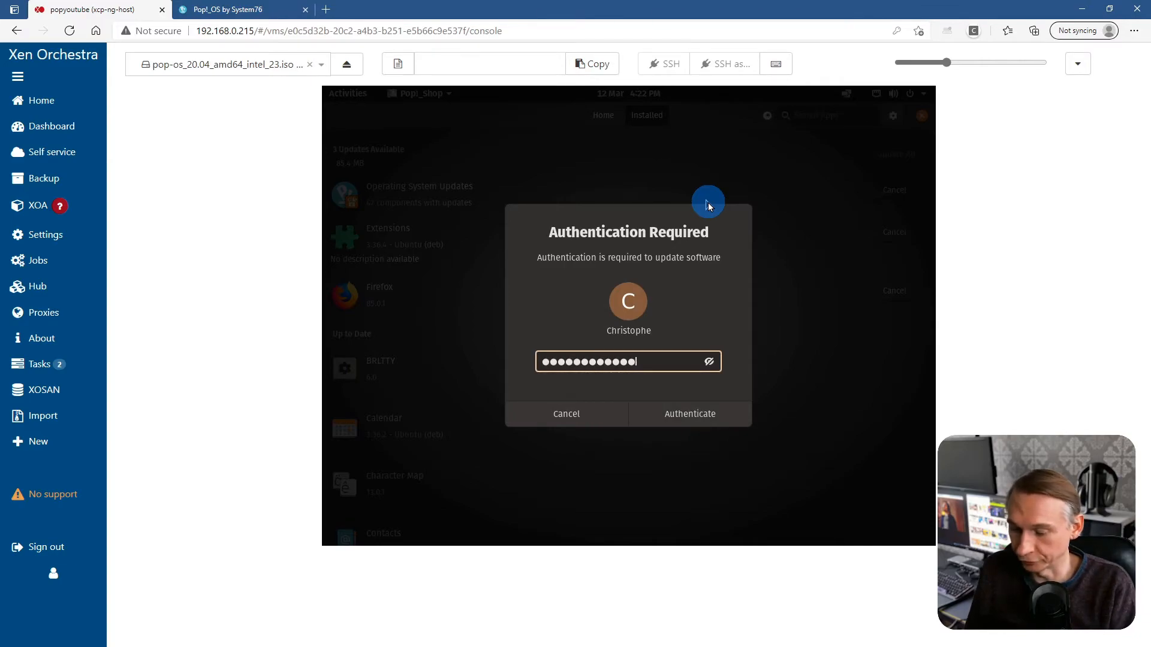
{"action": "type", "text": "••"}
{"action": "key", "text": "Return"}
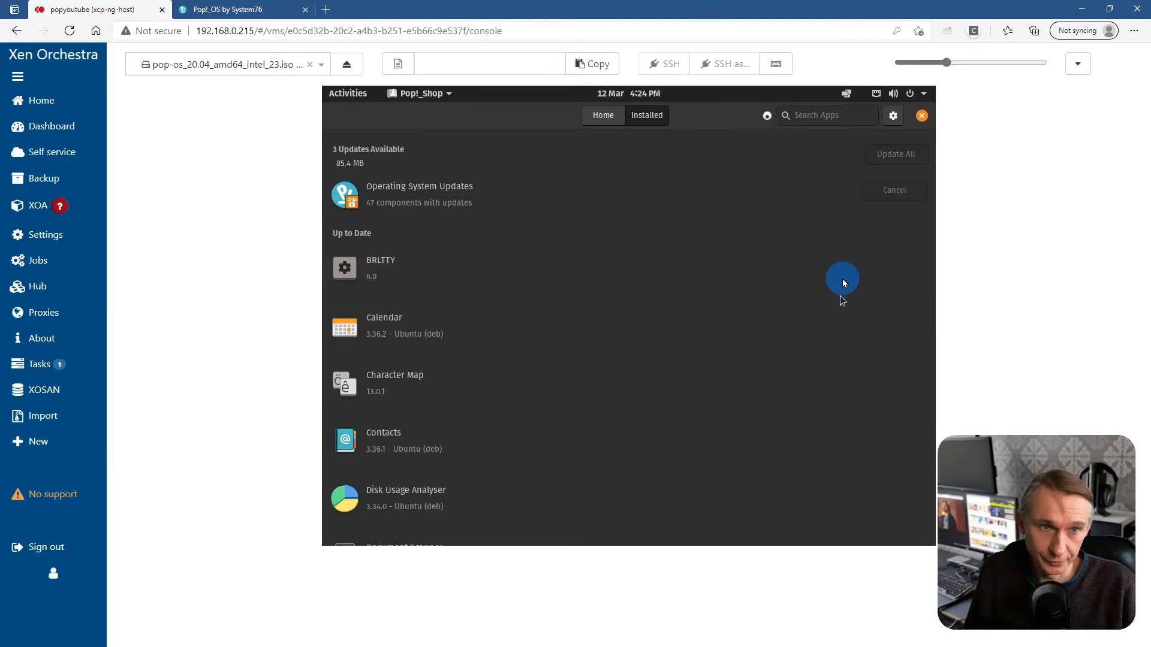
{"action": "left_click", "coordinate": [917, 118]}
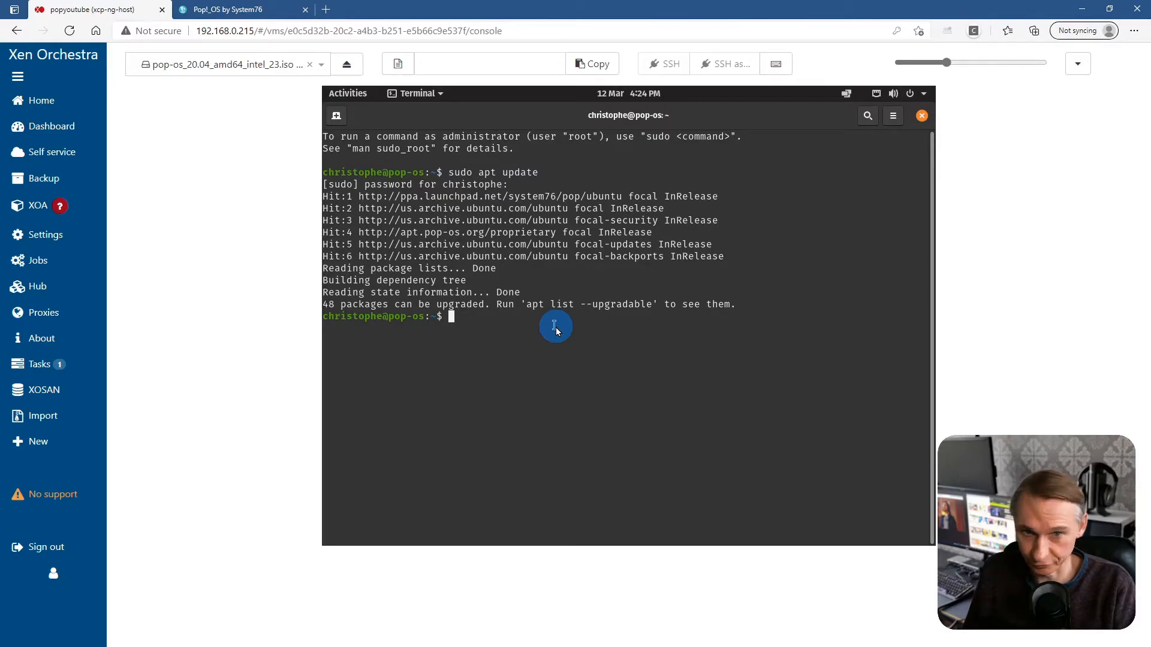
- Clear the terminal and run sudo apt update again to check for remaining package updates
{"action": "type", "text": "clear"}
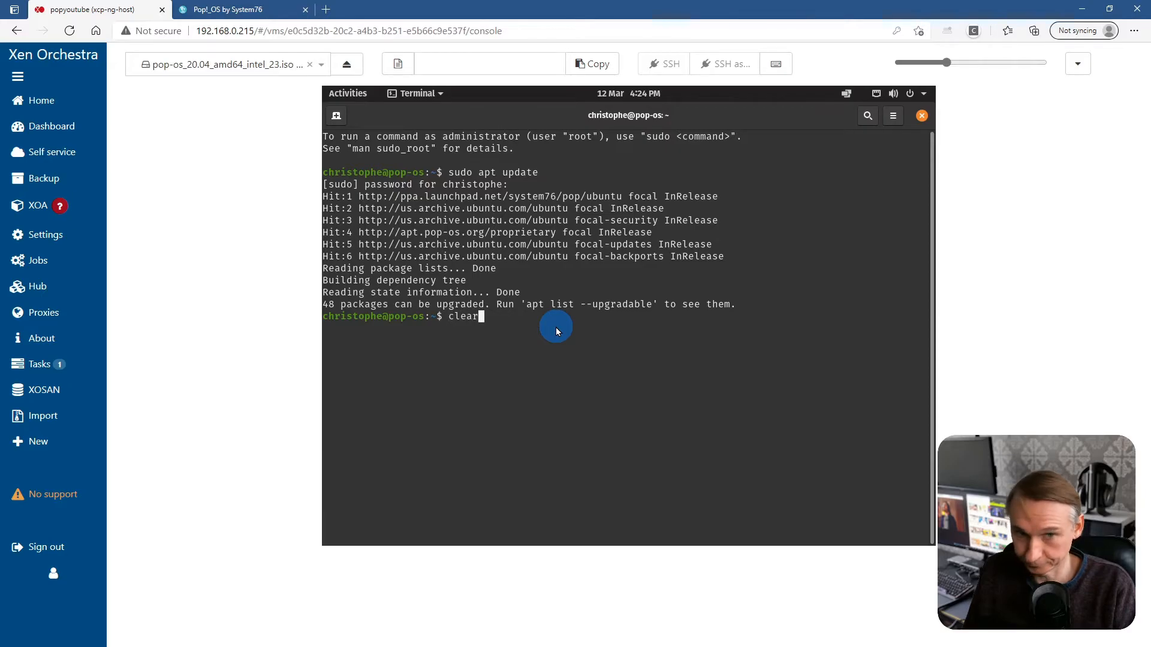
{"action": "key", "text": "Return"}
{"action": "key", "text": "Up"}
{"action": "key", "text": "Up"}
{"action": "key", "text": "Return"}
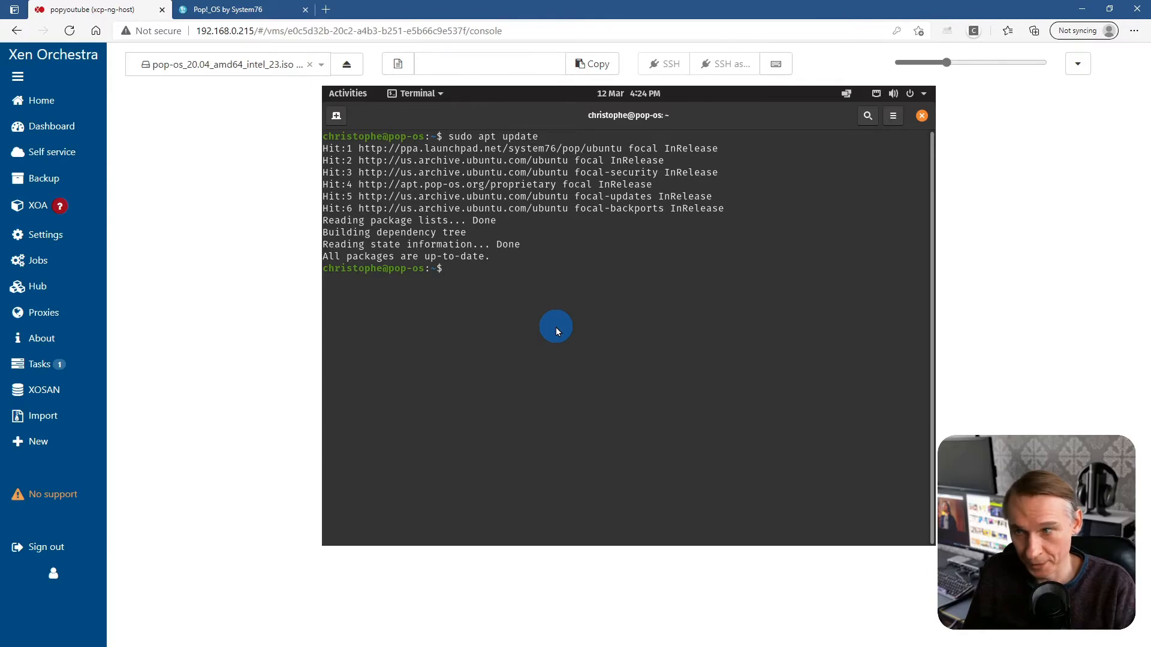
- Clear the terminal and install the guest tools with sudo apt install xe-guest-utilities
{"action": "type", "text": "apt"}
{"action": "key", "text": "BackSpace"}
{"action": "key", "text": "BackSpace"}
{"action": "key", "text": "BackSpace"}
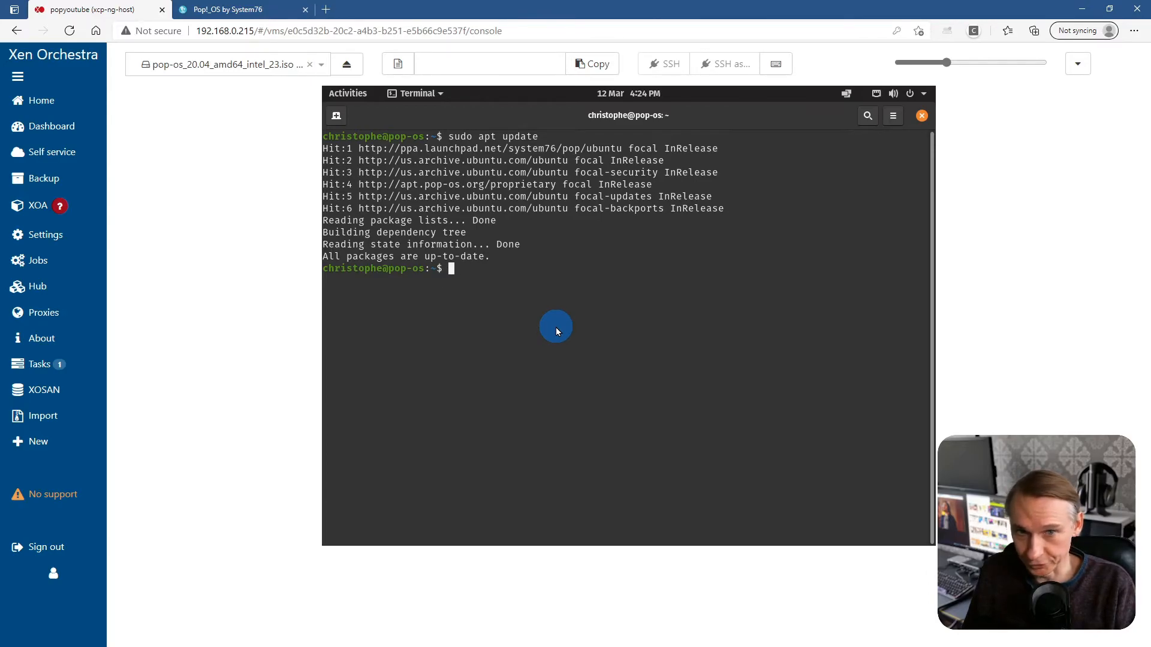
{"action": "type", "text": "clear"}
{"action": "key", "text": "Return"}
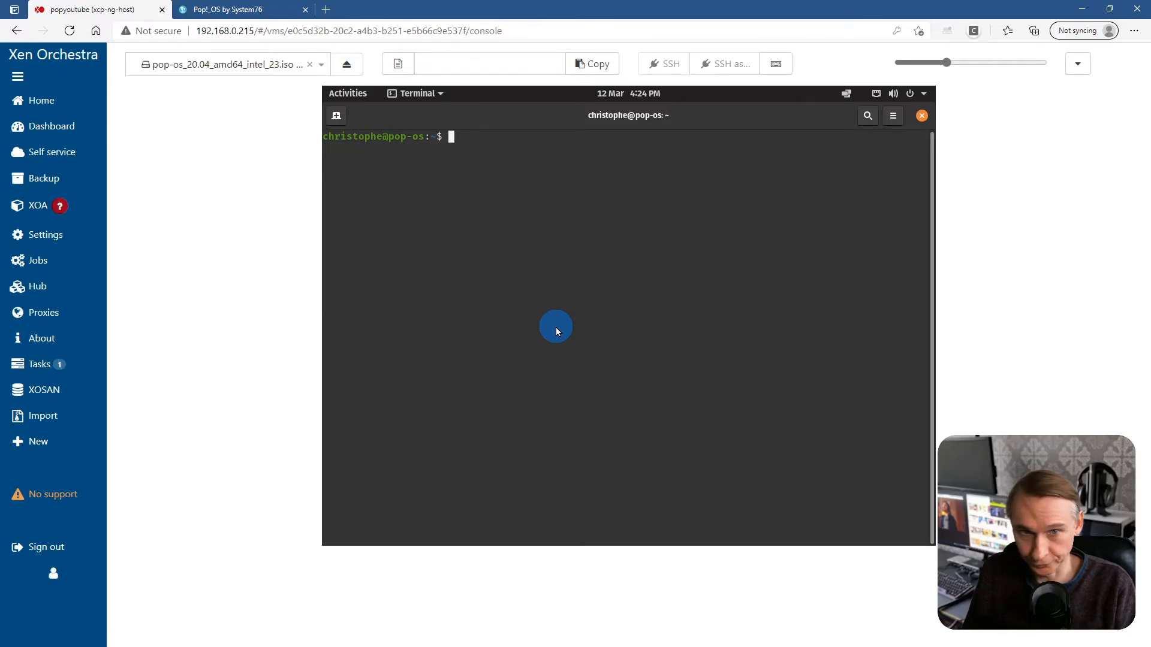
{"action": "type", "text": "sudo apt "}
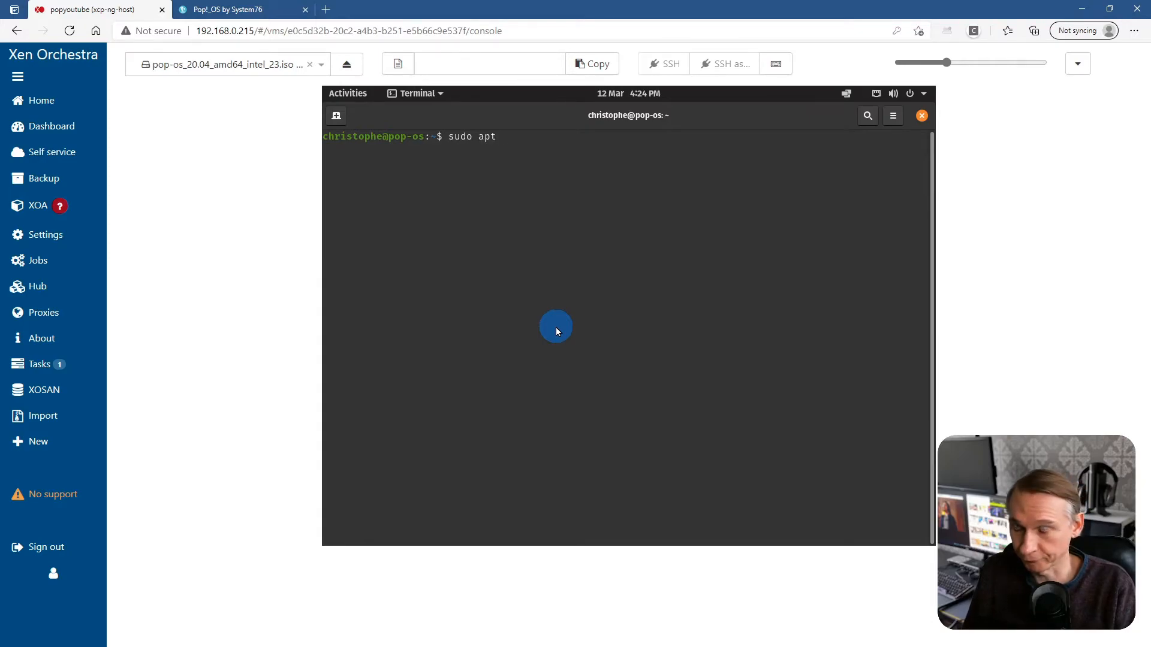
{"action": "type", "text": "ins"}
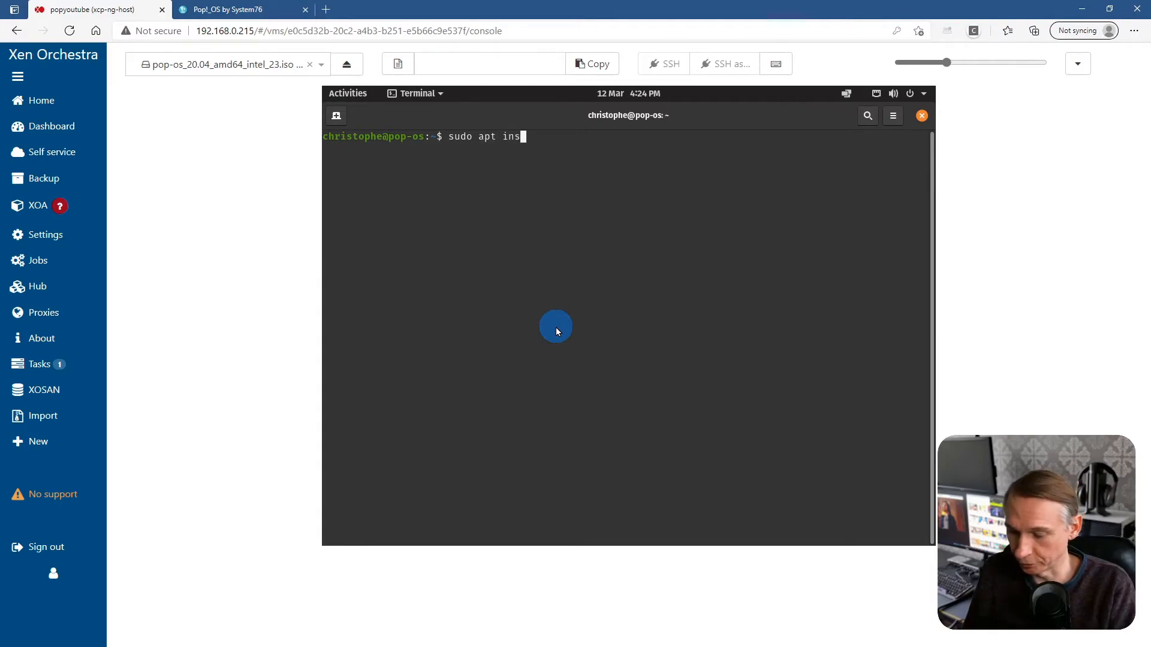
{"action": "type", "text": "tall"}
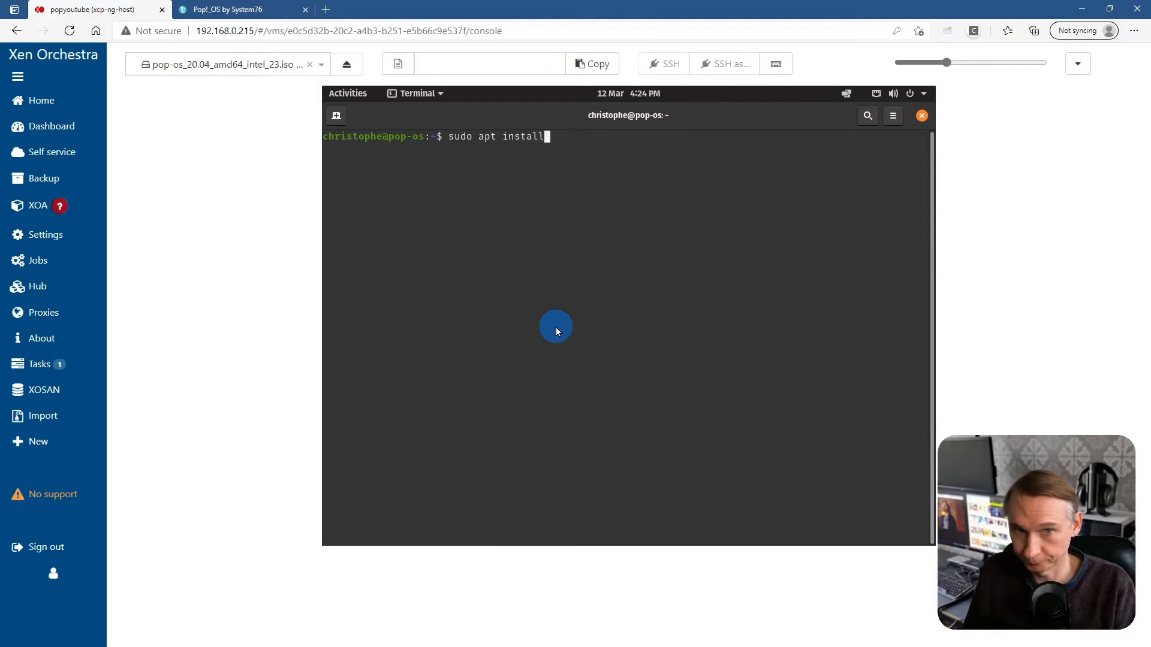
{"action": "type", "text": " xe-guest"}
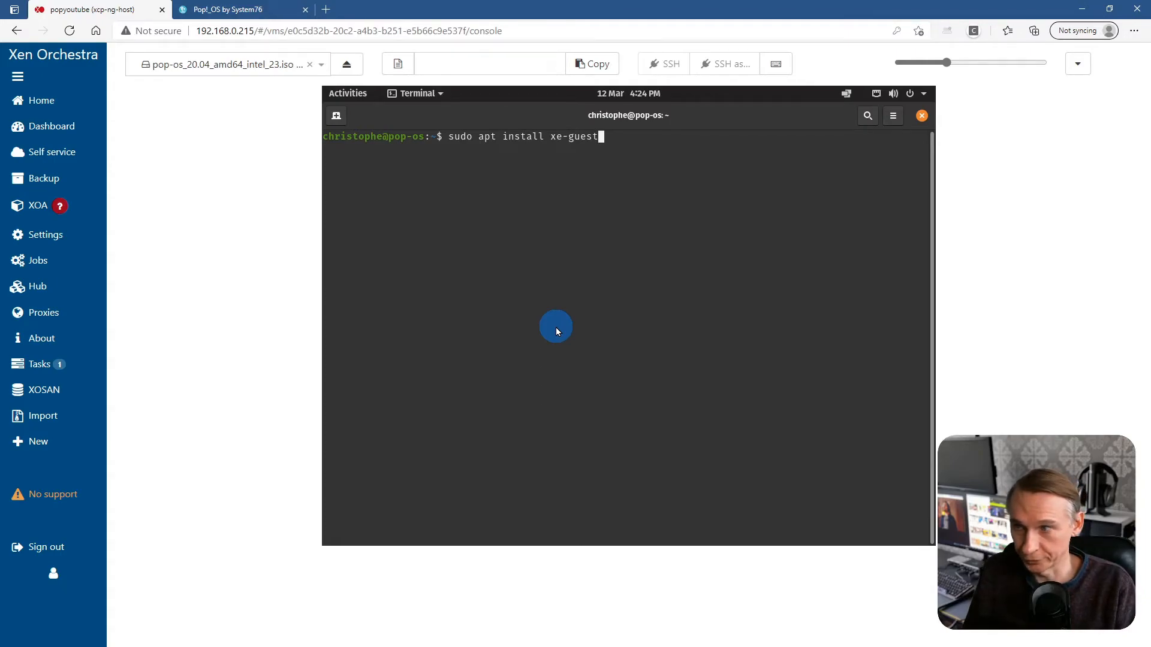
{"action": "type", "text": "-"}
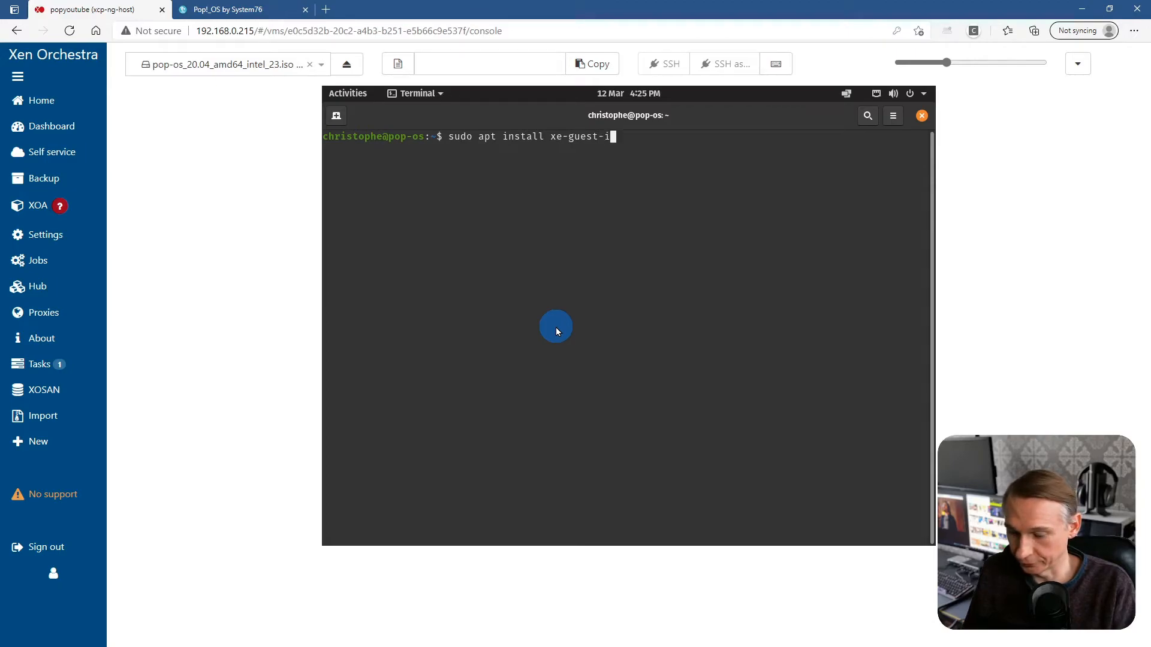
{"action": "type", "text": "utilities"}
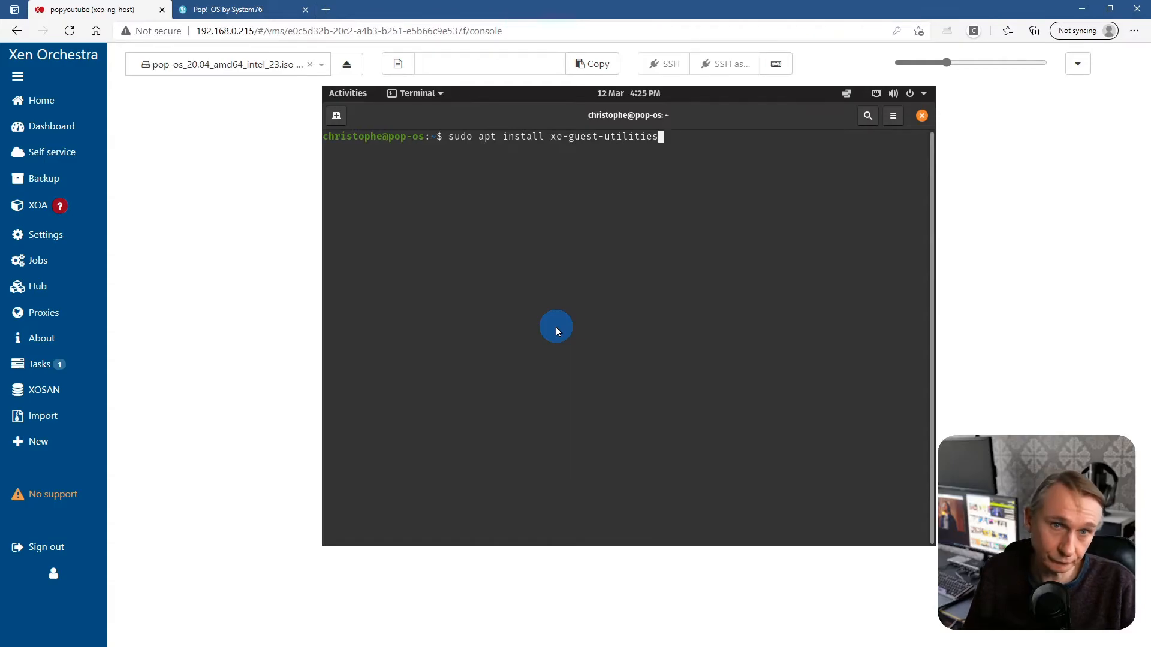
{"action": "key", "text": "Return"}
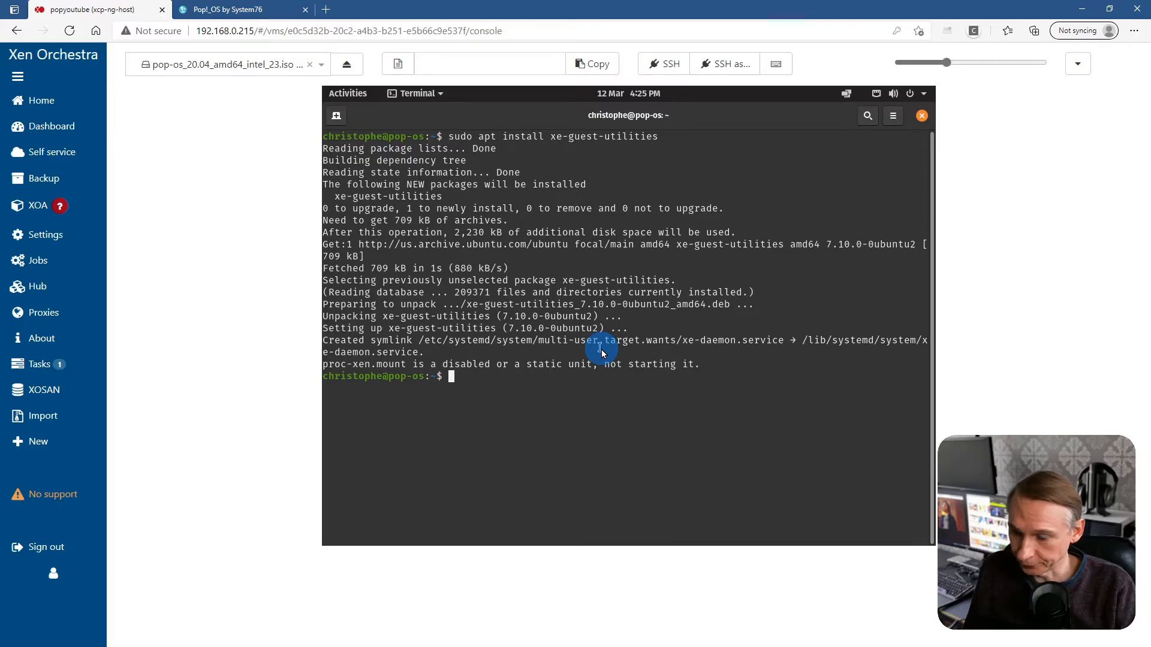
- Install the remote desktop server with sudo apt install xrdp and accept the additional packages
{"action": "type", "text": "sudo"}
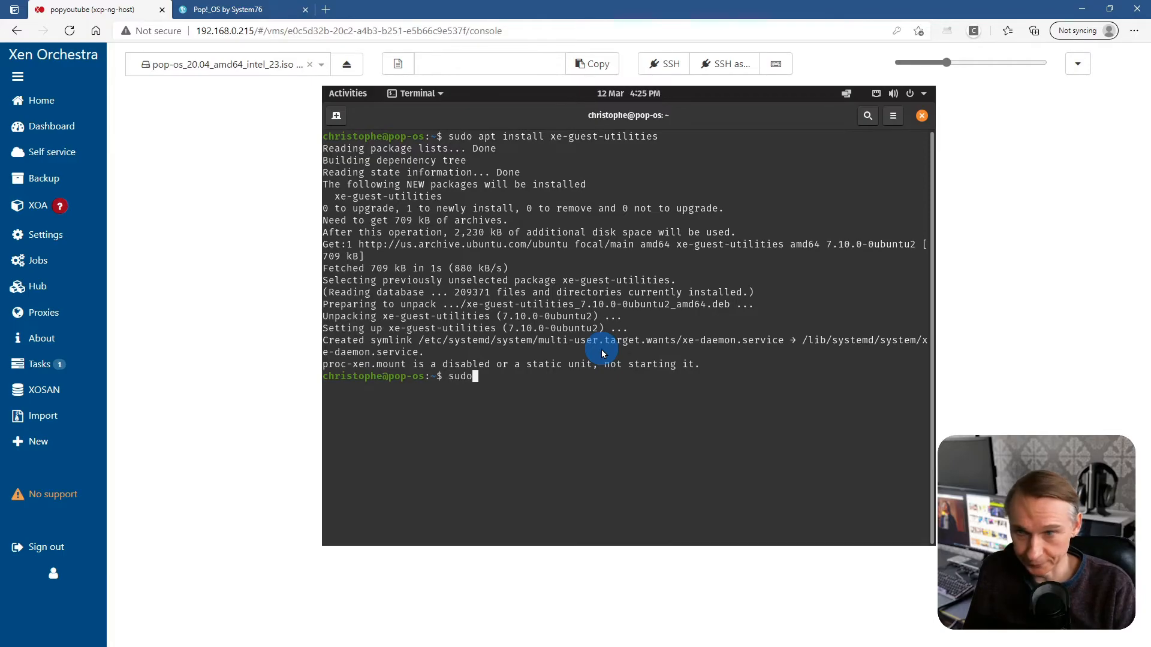
{"action": "type", "text": " apt "}
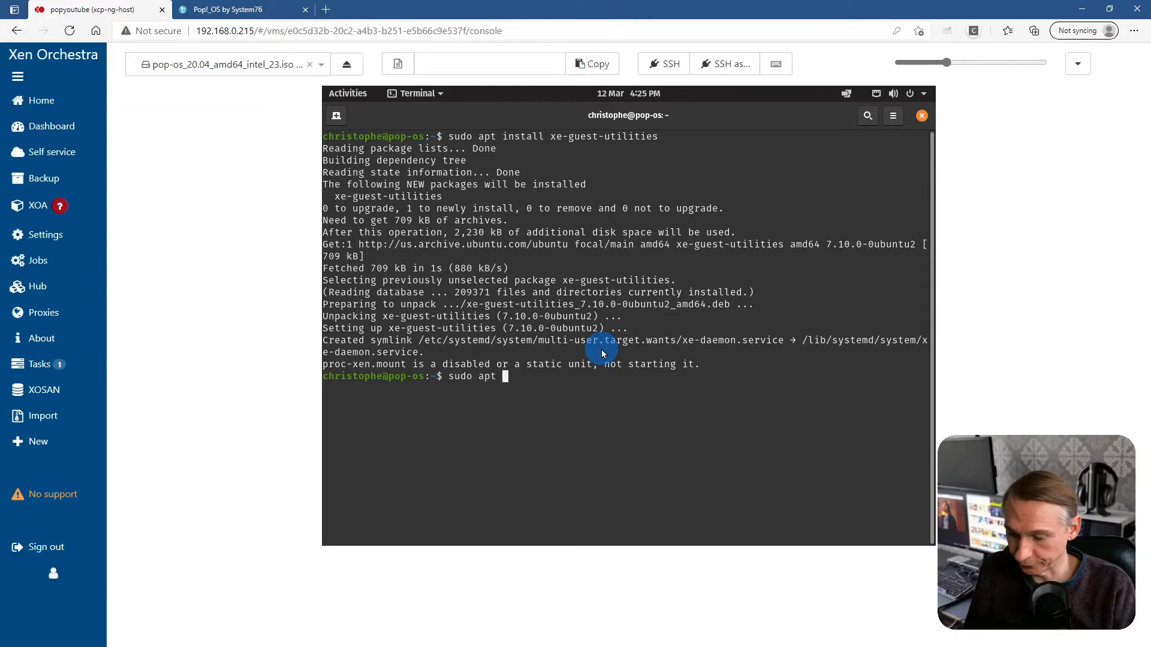
{"action": "type", "text": "install"}
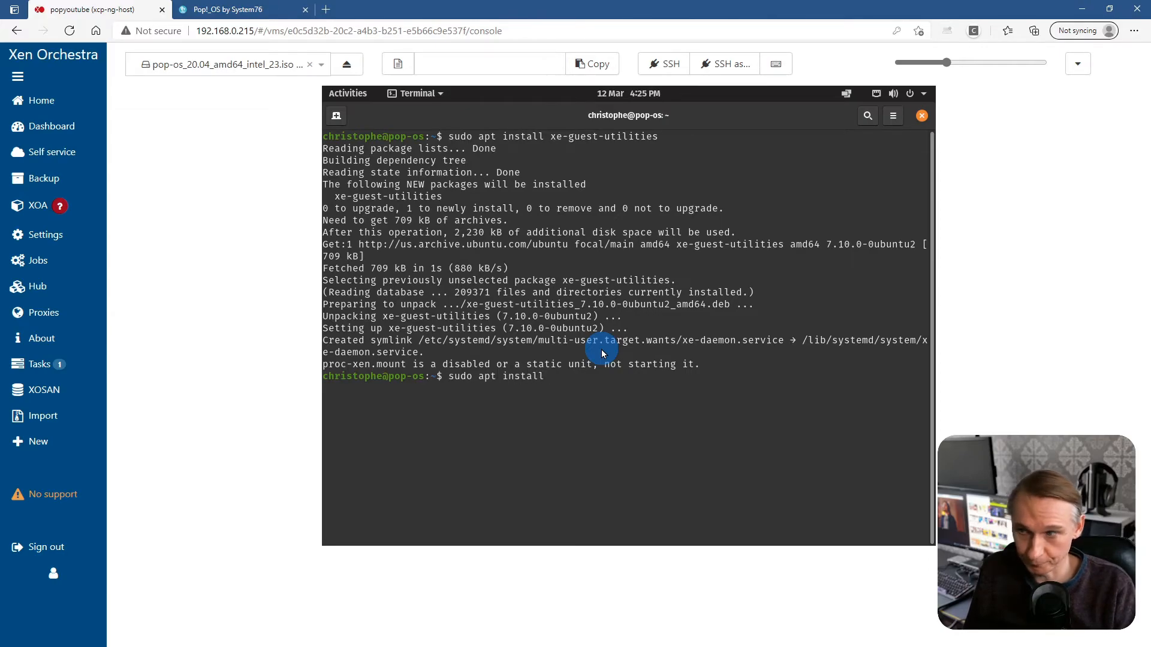
{"action": "type", "text": " xrd"}
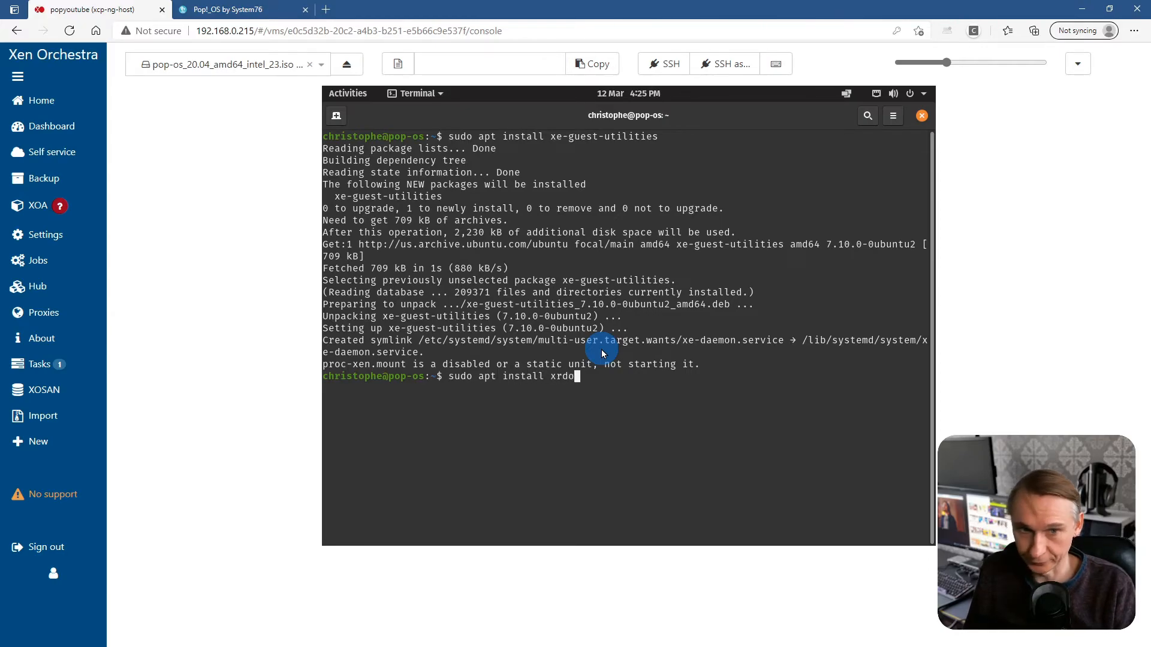
{"action": "type", "text": "p"}
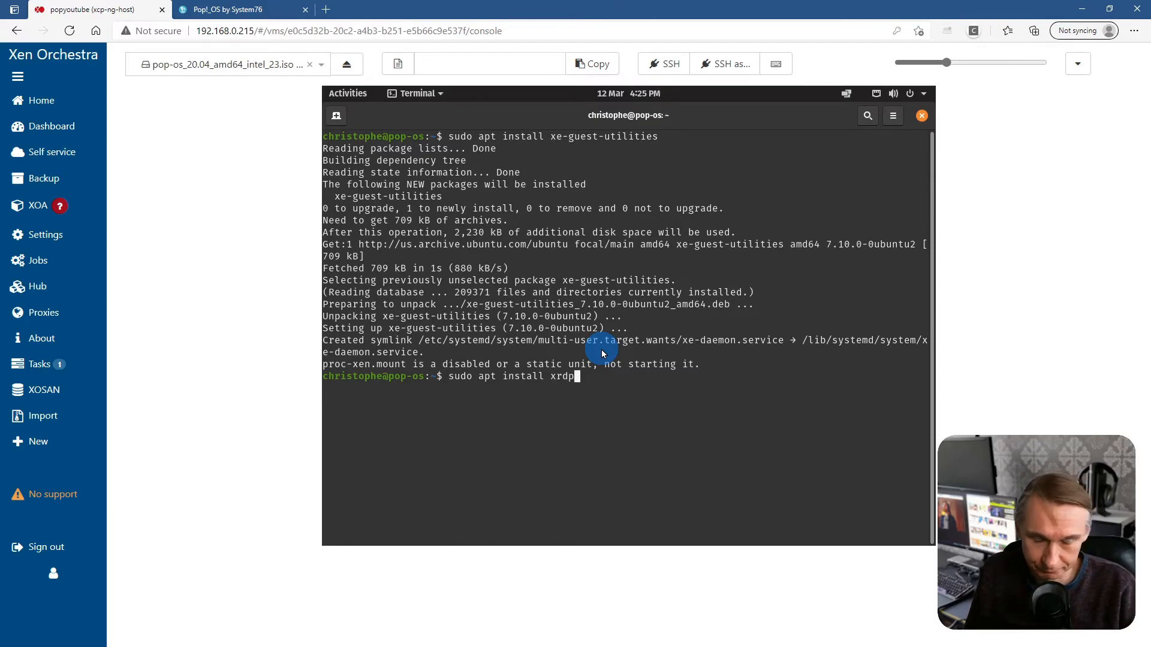
{"action": "key", "text": "Return"}
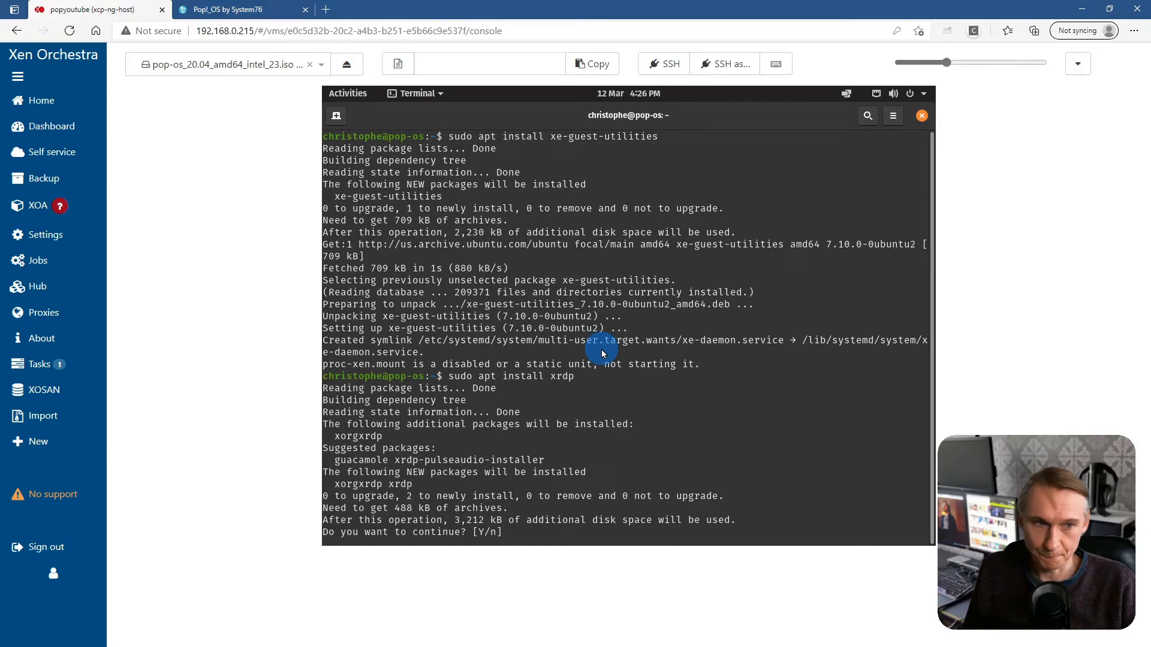
{"action": "key", "text": "Return"}
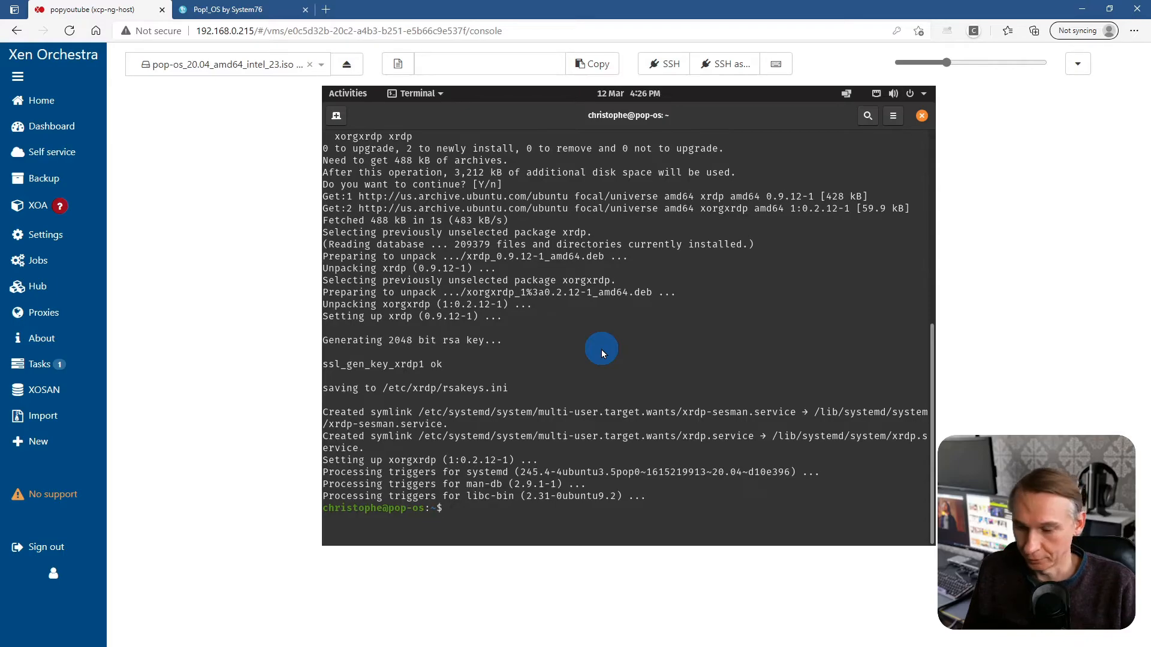
- Clear the terminal and enable and start the remote desktop service with sudo systemctl enable --now xrdp
{"action": "type", "text": "clear"}
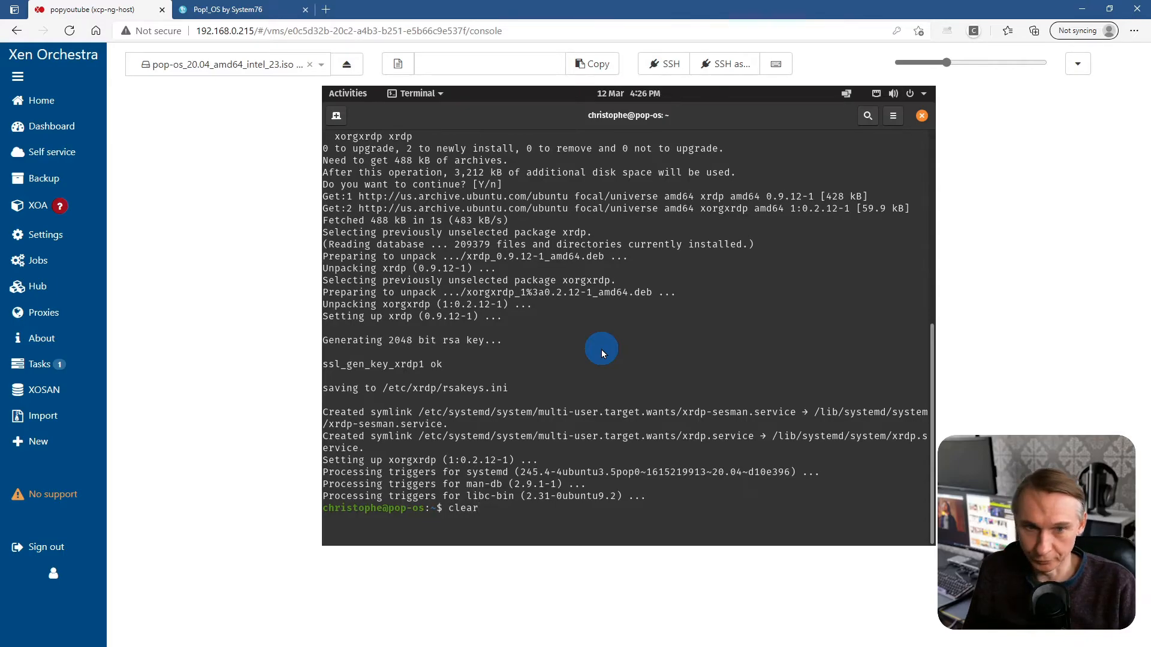
{"action": "key", "text": "Return"}
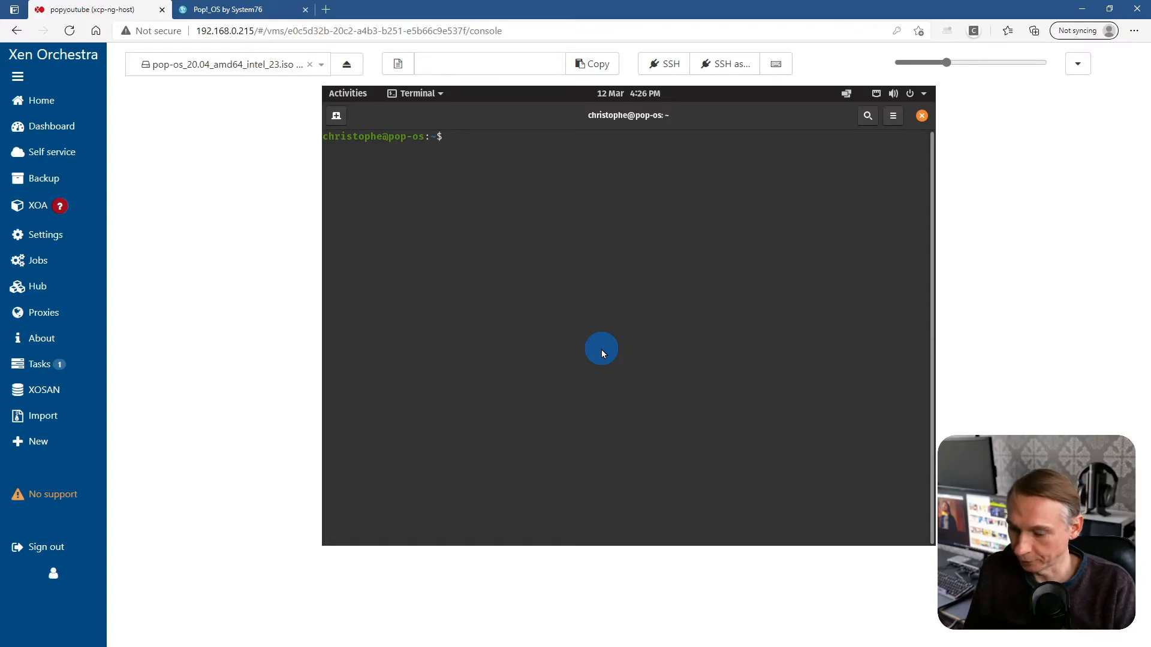
{"action": "type", "text": "sudo"}
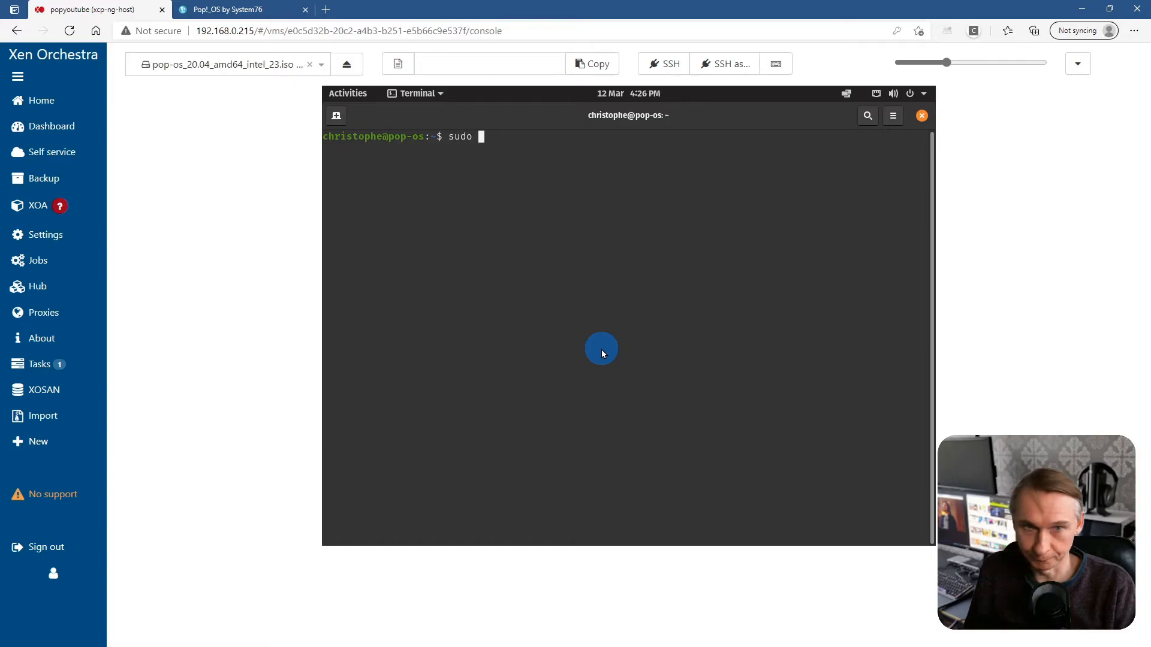
{"action": "type", "text": " sys"}
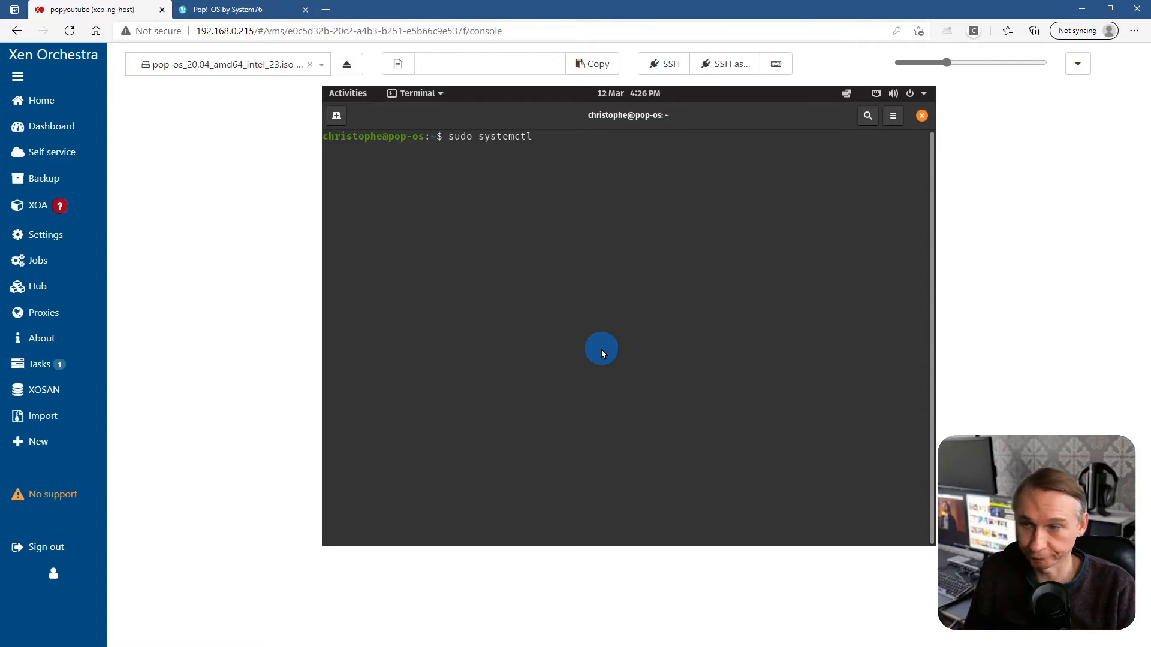
{"action": "type", "text": "temctl enable --now"}
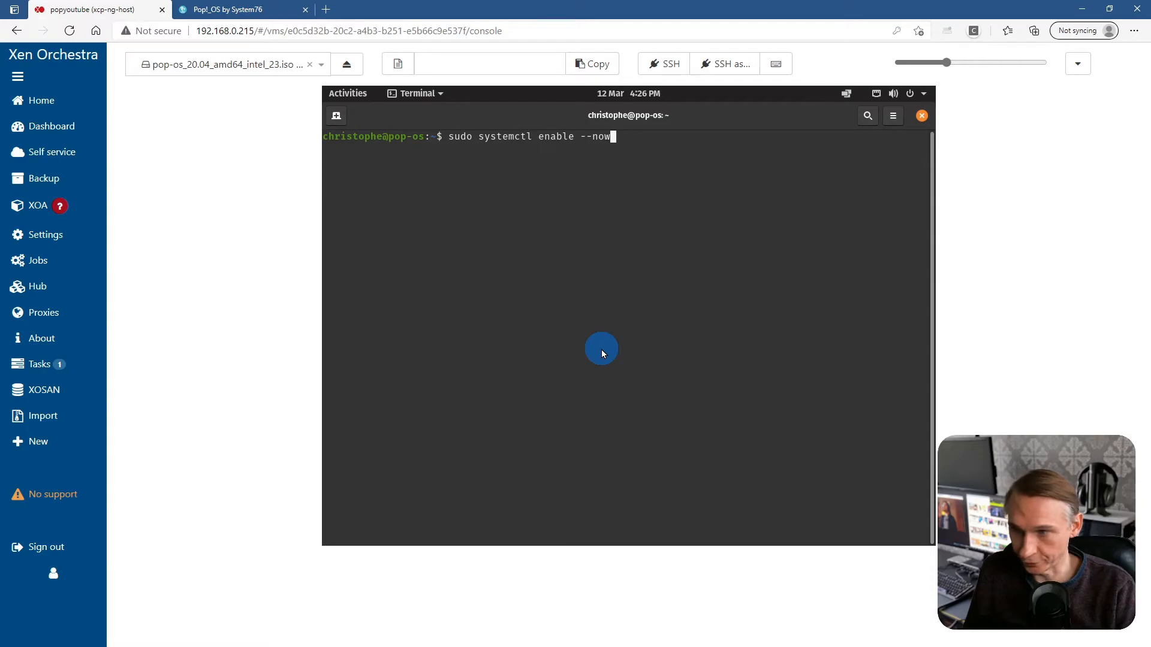
{"action": "type", "text": " xrdp"}
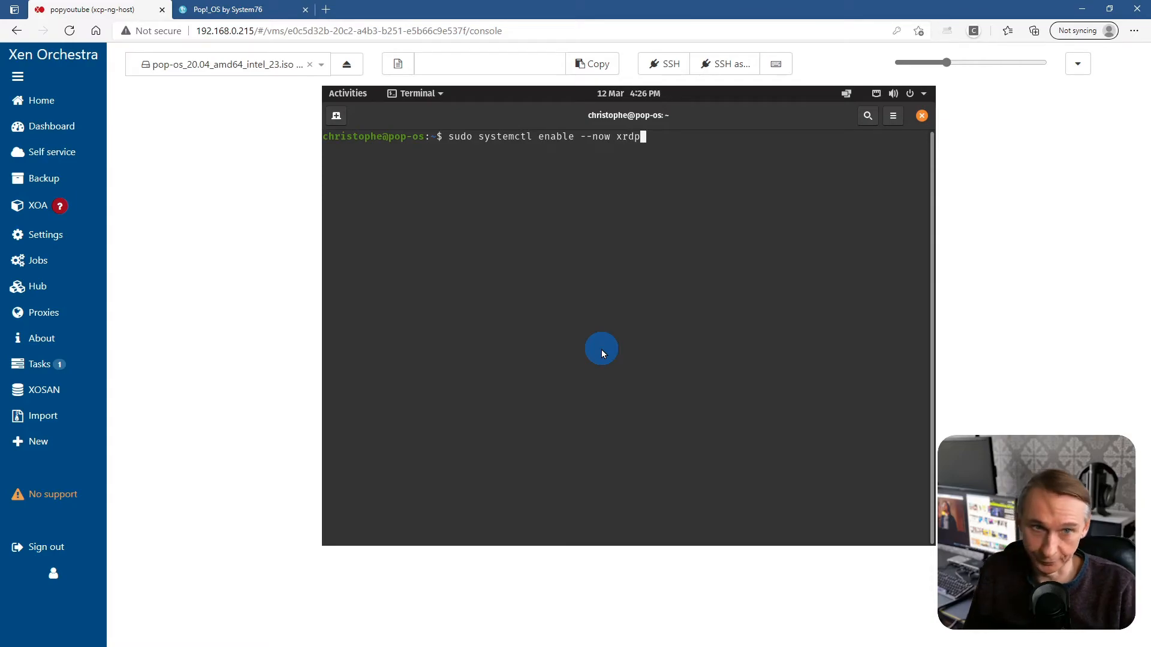
{"action": "key", "text": "Return"}
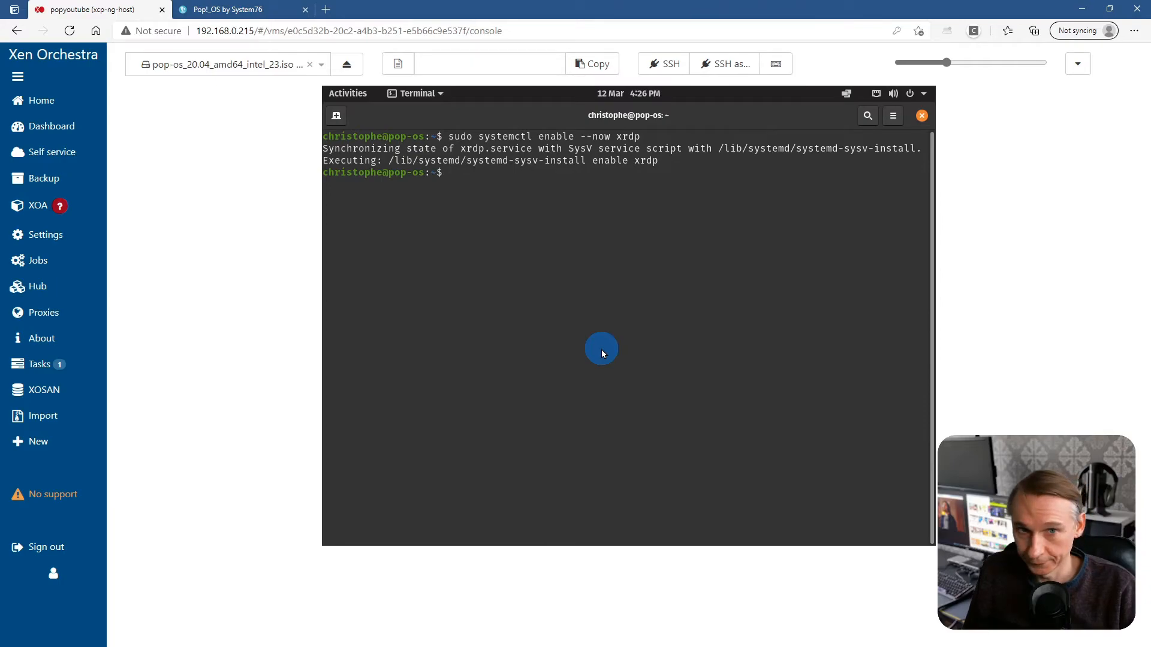
- Restart the virtual machine from the terminal with sudo reboot
{"action": "key", "text": "Return"}
{"action": "key", "text": "Return"}
{"action": "key", "text": "Return"}
{"action": "key", "text": "Return"}
{"action": "key", "text": "Return"}
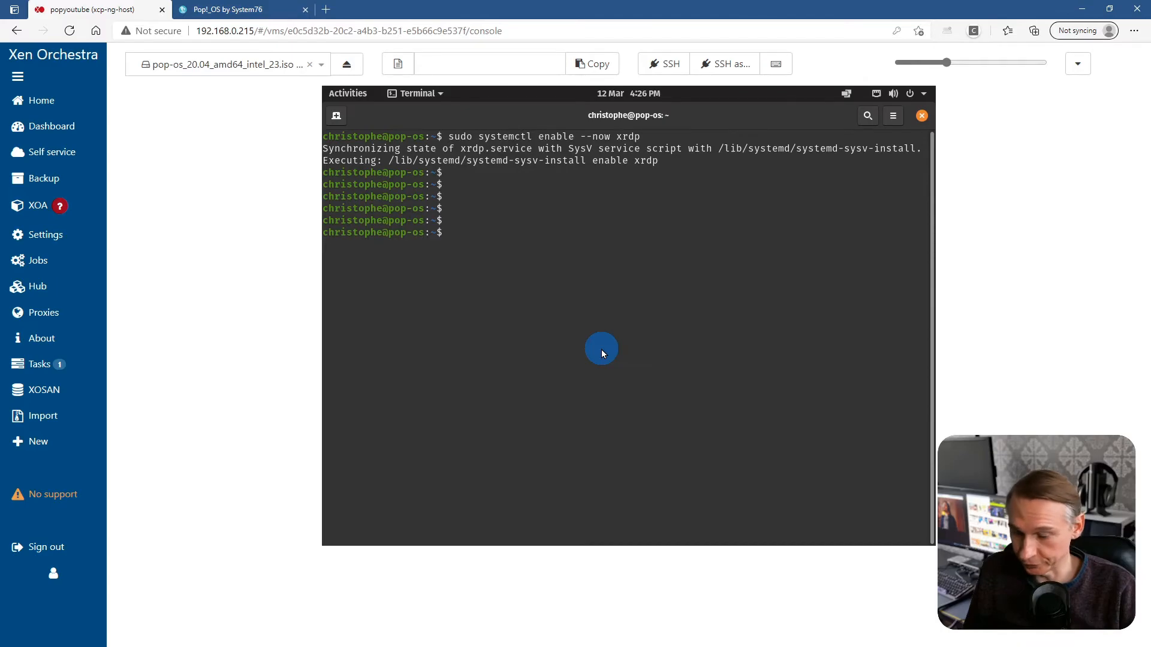
{"action": "type", "text": "sudo "}
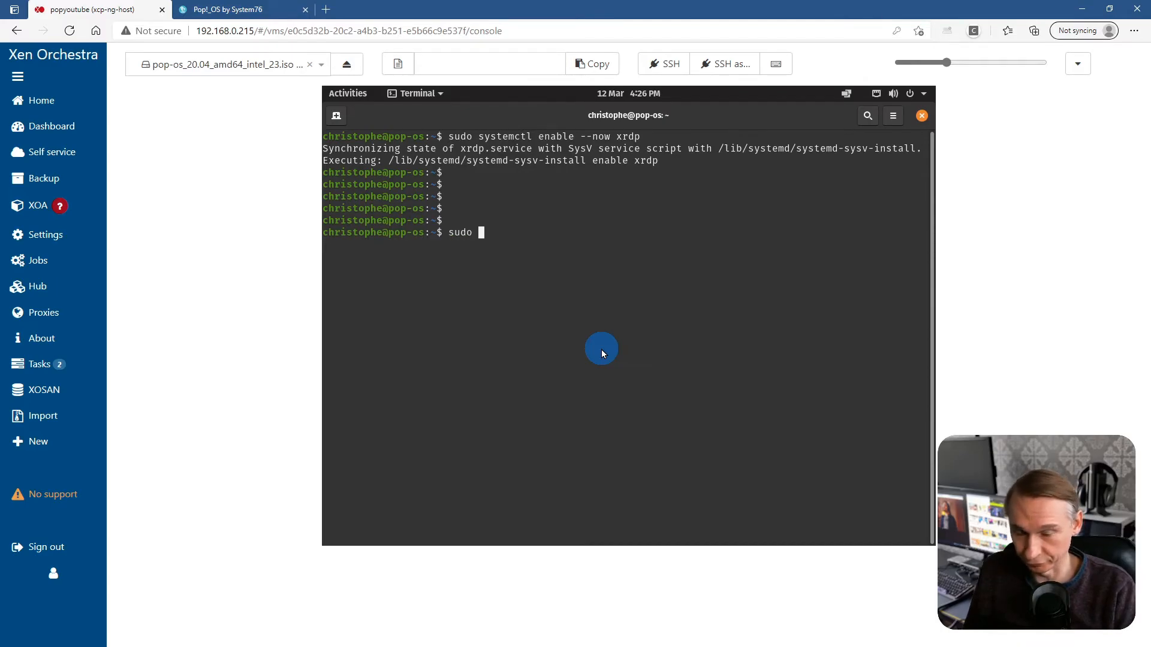
{"action": "type", "text": "reboot"}
{"action": "key", "text": "Return"}
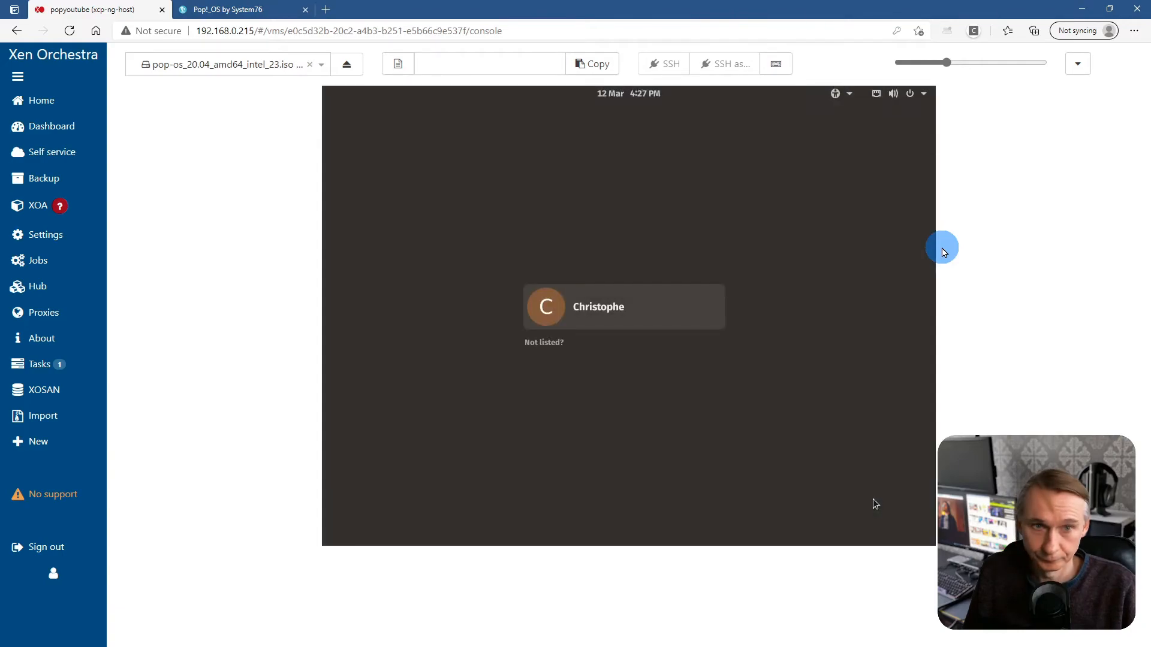
- Log in to the restarted Pop!_OS desktop through the VM console by selecting the user account and entering its password
{"action": "left_click", "coordinate": [615, 312]}
{"action": "type", "text": "**************"}
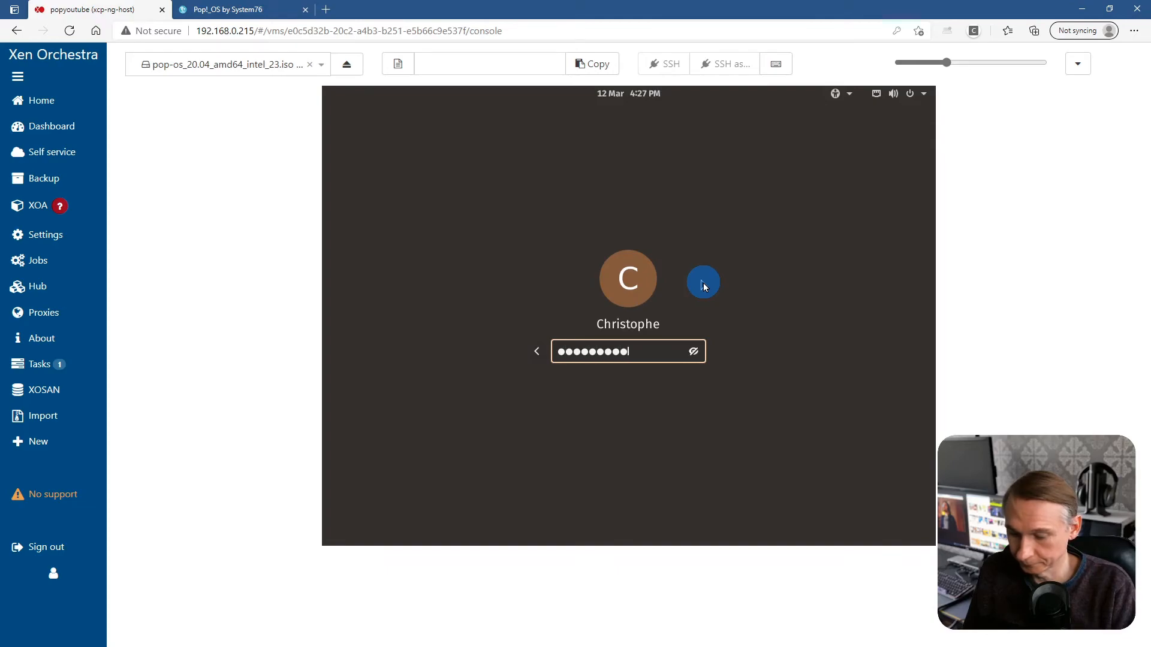
{"action": "key", "text": "Return"}
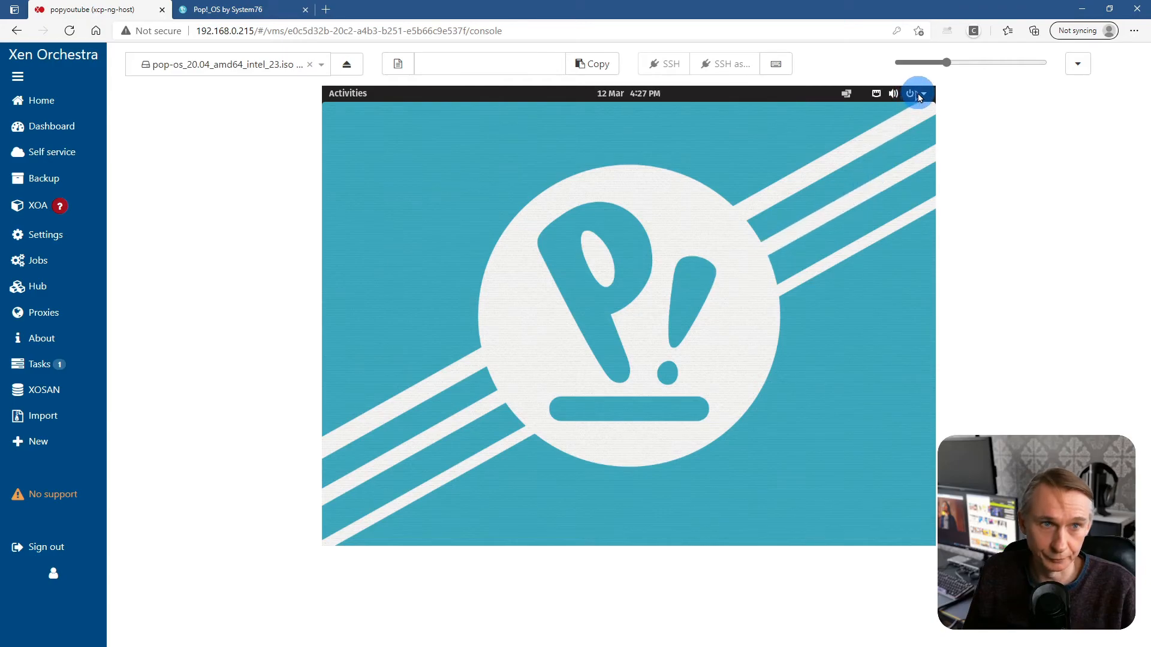
- Log out of the desktop session in the VM console and confirm the logout
{"action": "left_click", "coordinate": [920, 96]}
{"action": "left_click", "coordinate": [837, 227]}
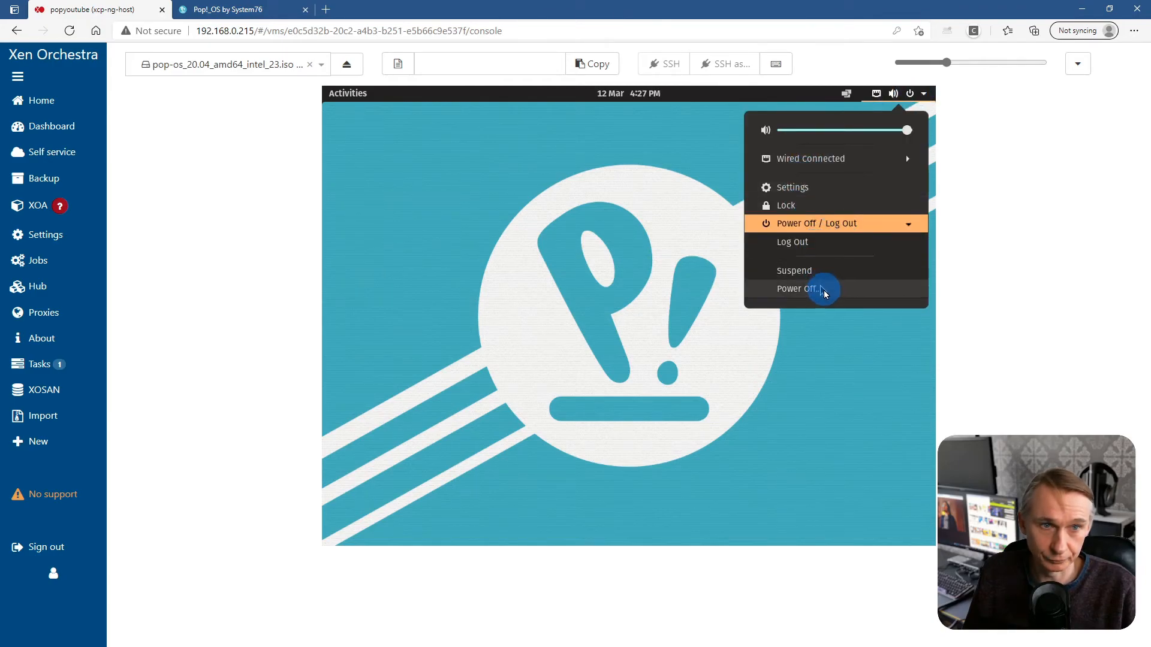
{"action": "left_click", "coordinate": [813, 229]}
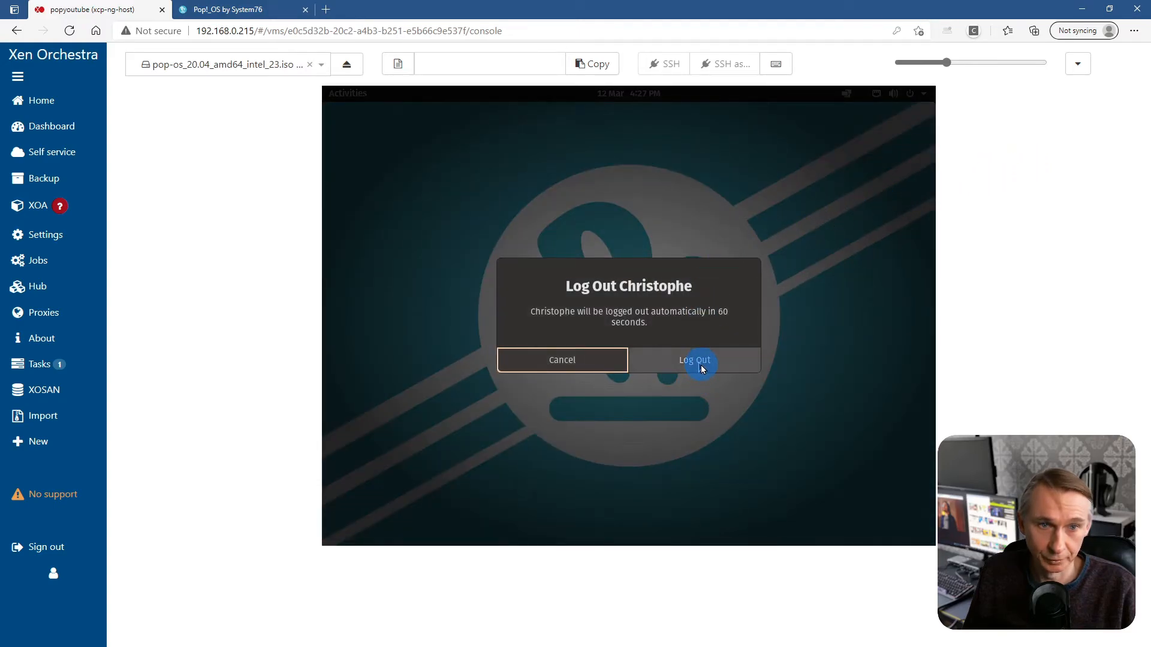
{"action": "left_click", "coordinate": [700, 362]}
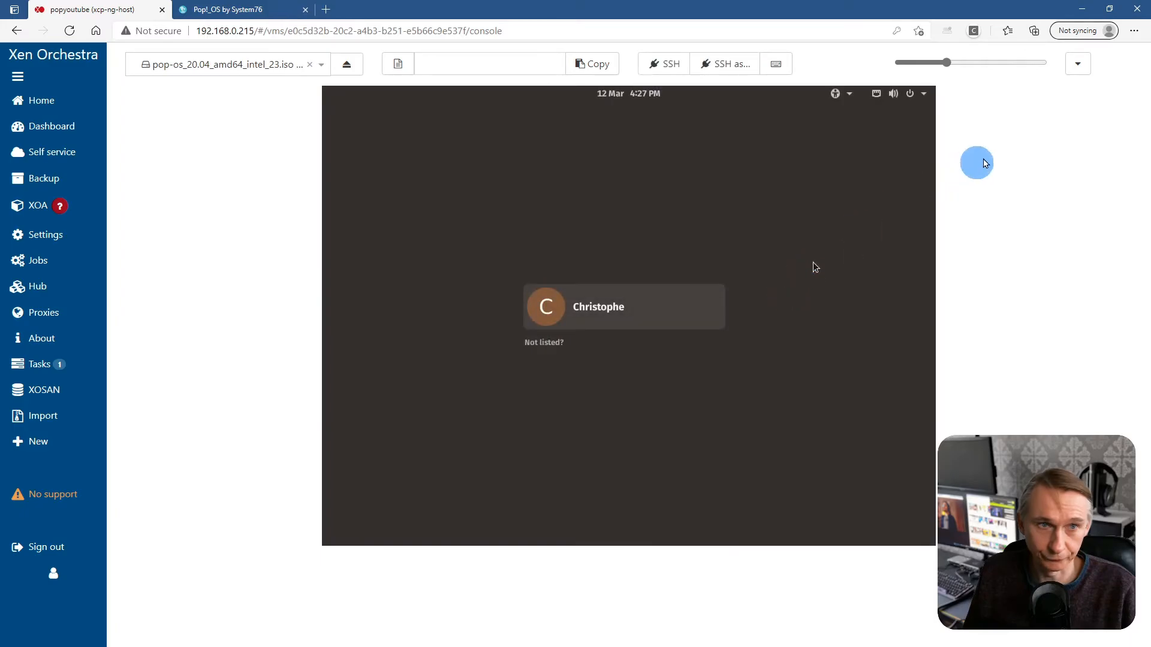
- Show the VM's general overview, launch Remote Desktop Connection, and copy the VM's IP address 192.168.0.100
{"action": "left_click", "coordinate": [1078, 65]}
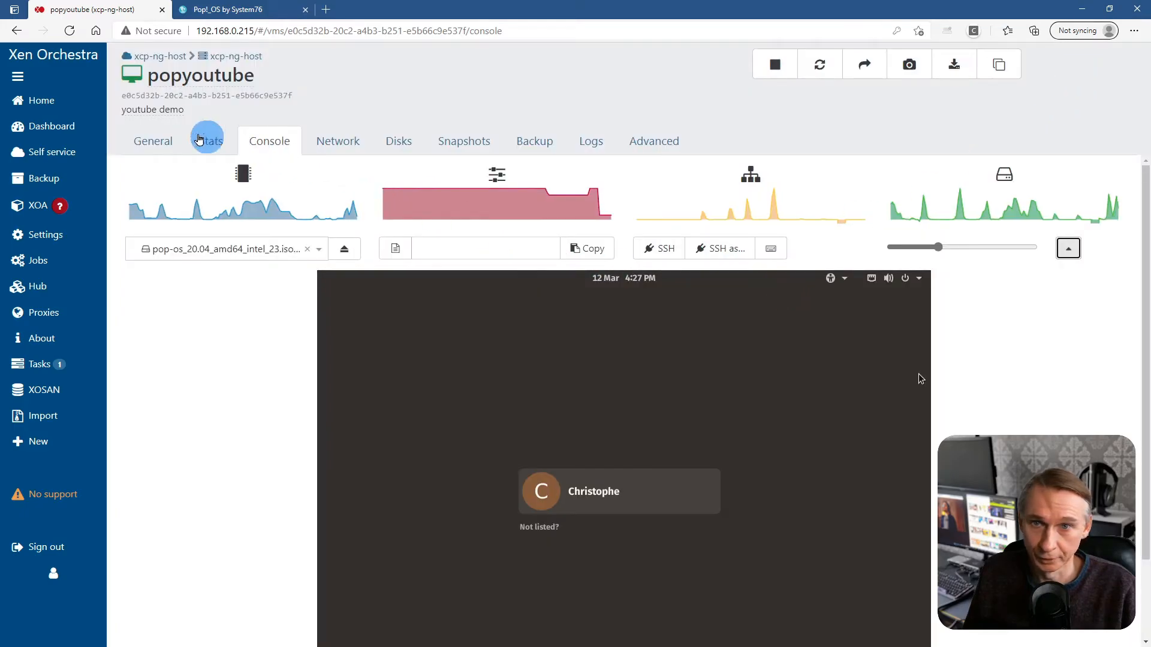
{"action": "left_click", "coordinate": [161, 142]}
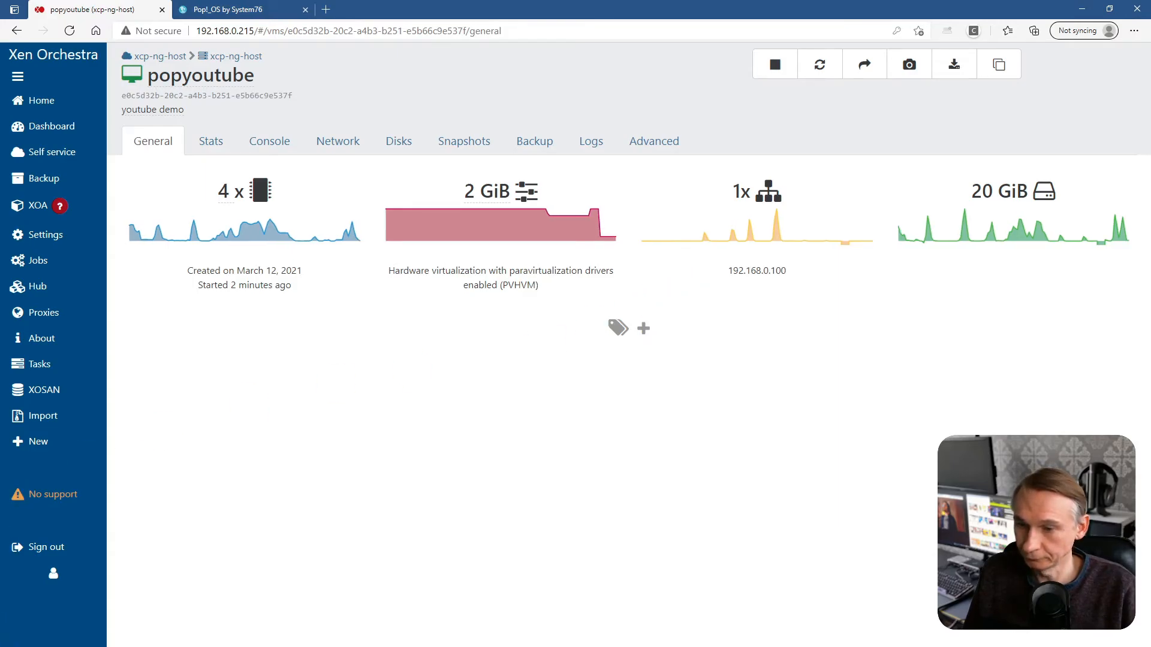
{"action": "key", "text": "Return"}
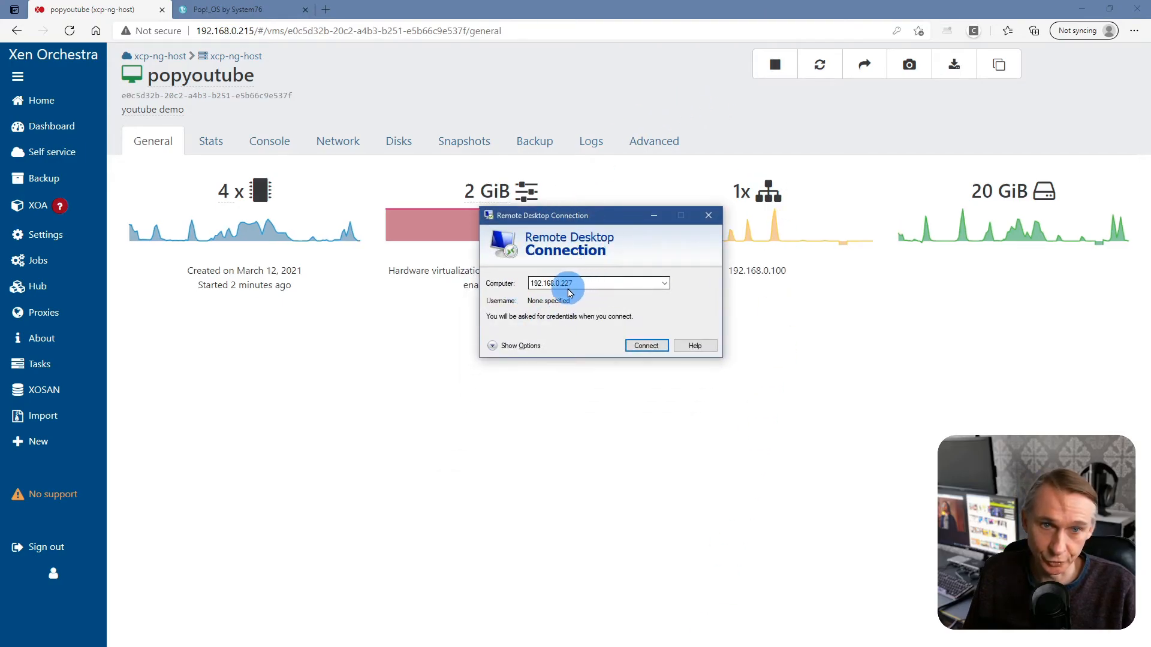
{"action": "left_click_drag", "start_coordinate": [620, 223], "coordinate": [534, 335]}
{"action": "mouse_move", "coordinate": [760, 272]}
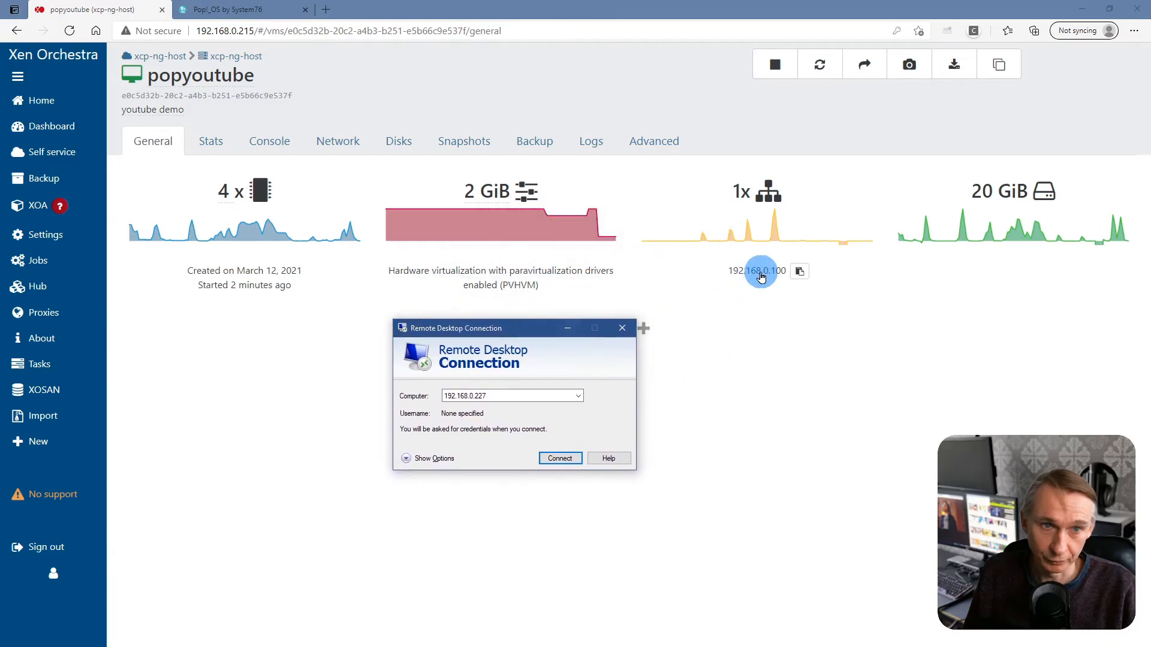
{"action": "left_click", "coordinate": [799, 273]}
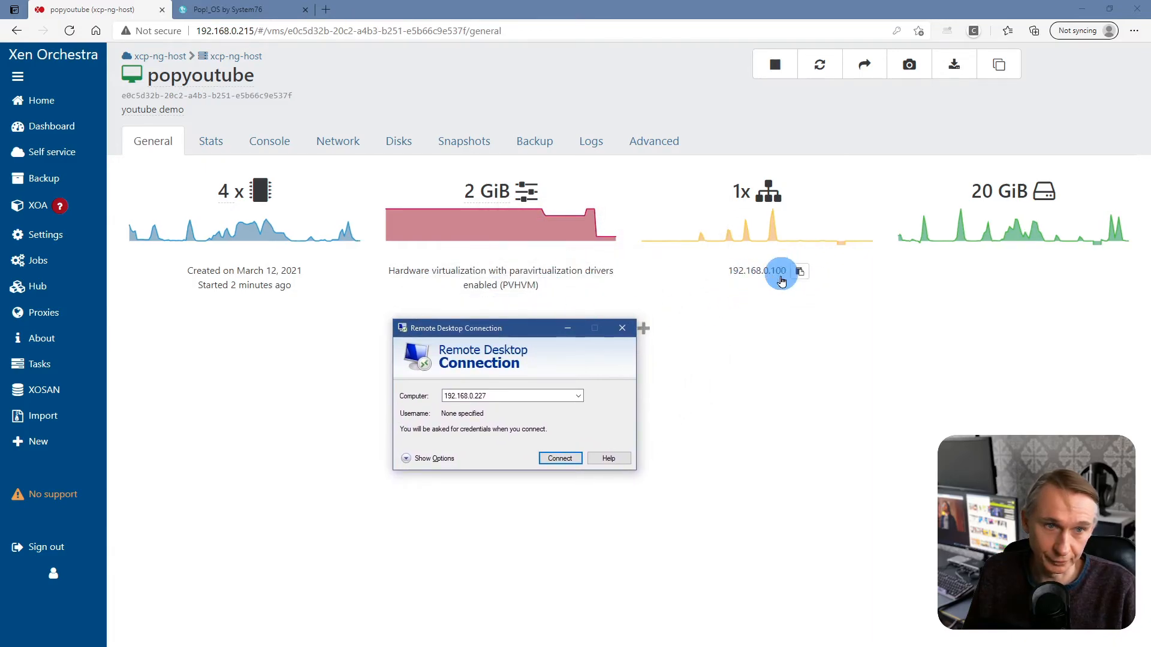
{"action": "left_click", "coordinate": [799, 274]}
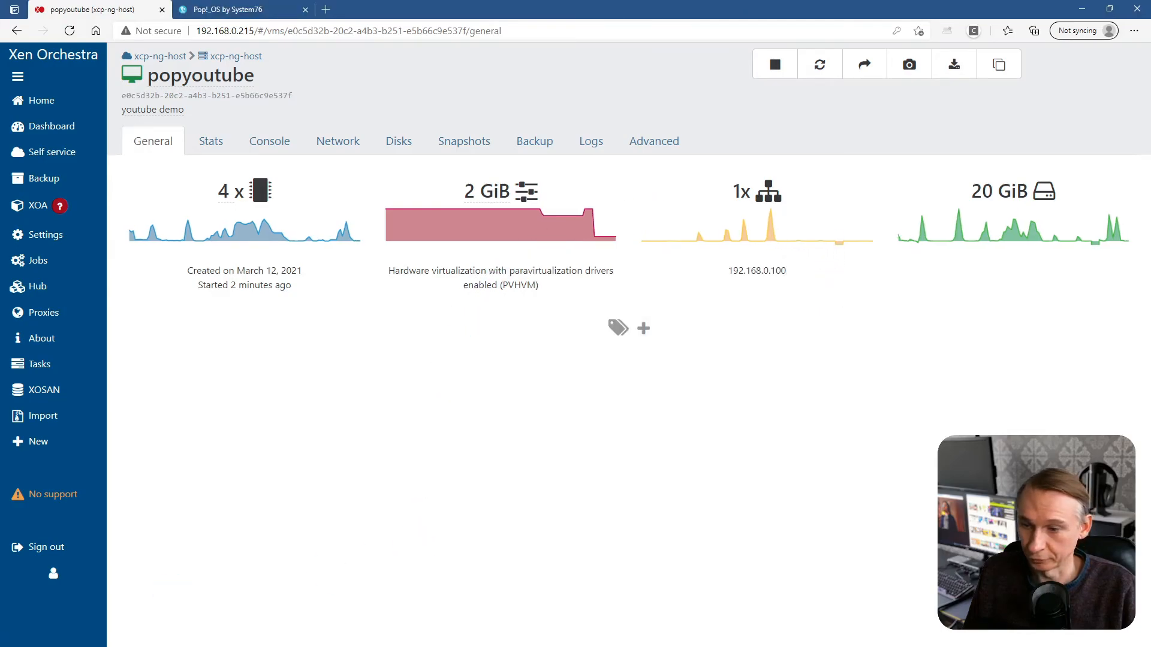
- Switch to Remote Desktop Connection and replace the computer address with the copied IP address 192.168.0.100
{"action": "key", "text": "alt+Tab"}
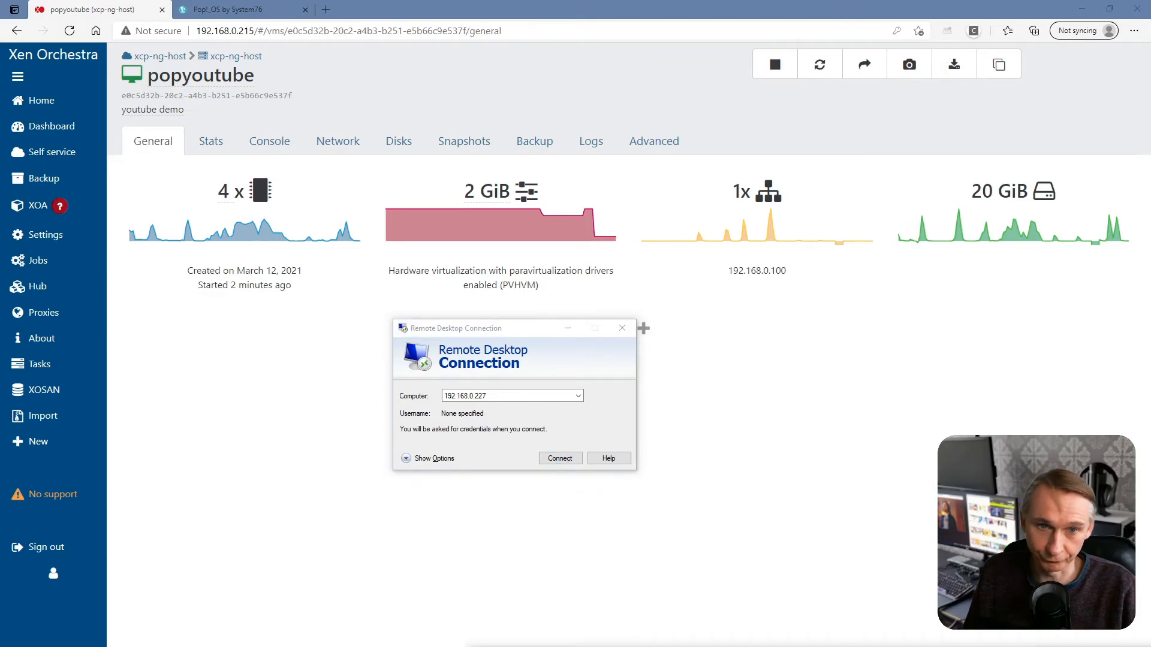
{"action": "left_click", "coordinate": [473, 394]}
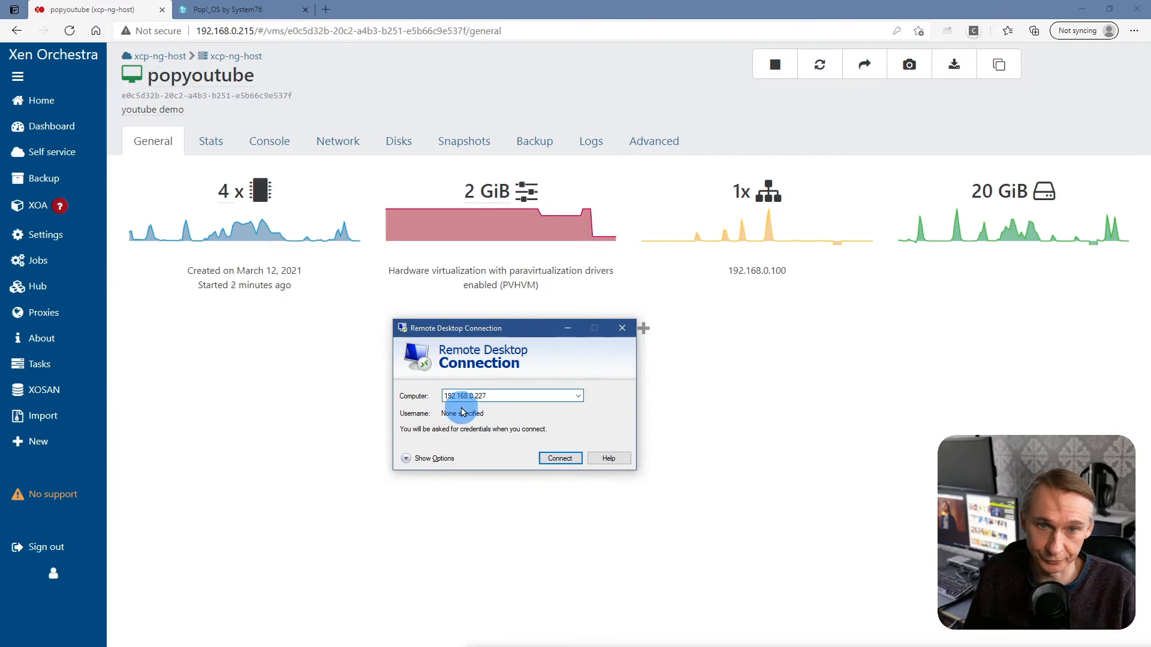
{"action": "double_click", "coordinate": [462, 396]}
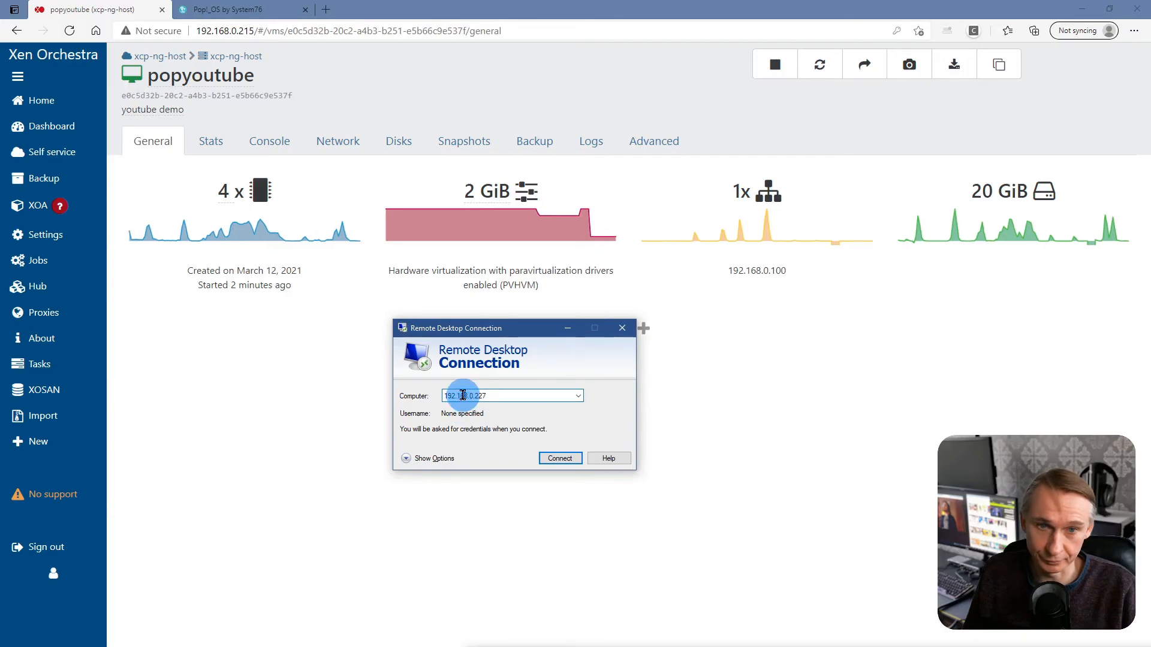
{"action": "left_click_drag", "start_coordinate": [442, 396], "coordinate": [519, 394]}
{"action": "right_click", "coordinate": [519, 394]}
{"action": "left_click", "coordinate": [546, 448]}
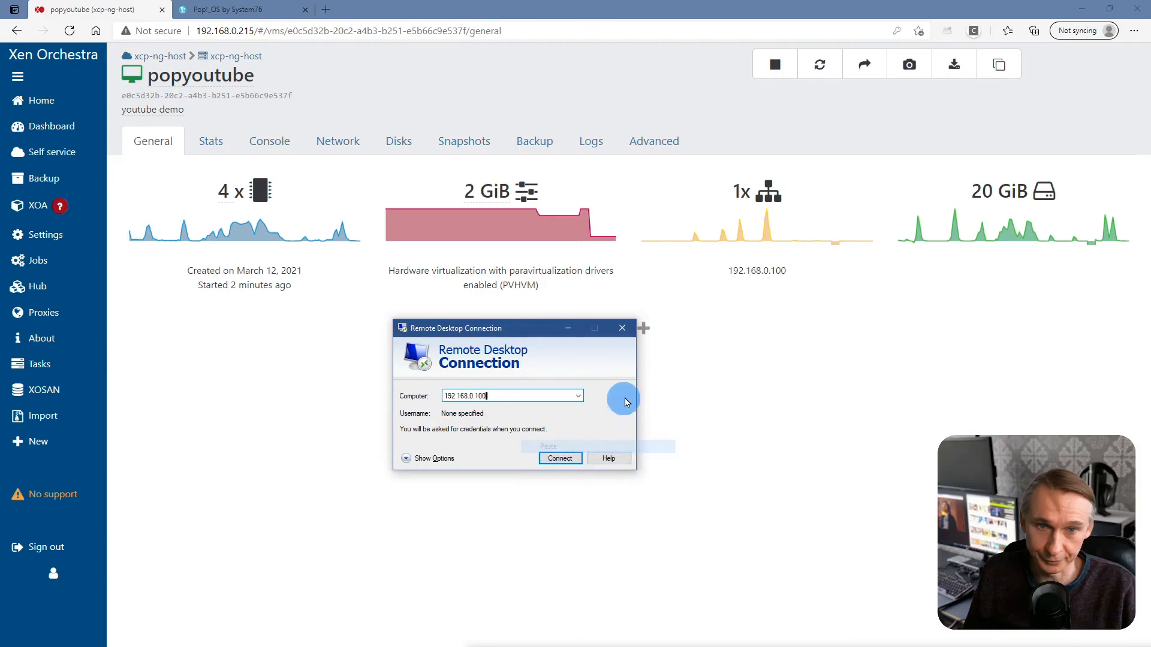
- Connect to the remote computer, turn off further identity warnings for it, and accept the unverified identity
{"action": "left_click", "coordinate": [570, 458]}
{"action": "left_click", "coordinate": [409, 432]}
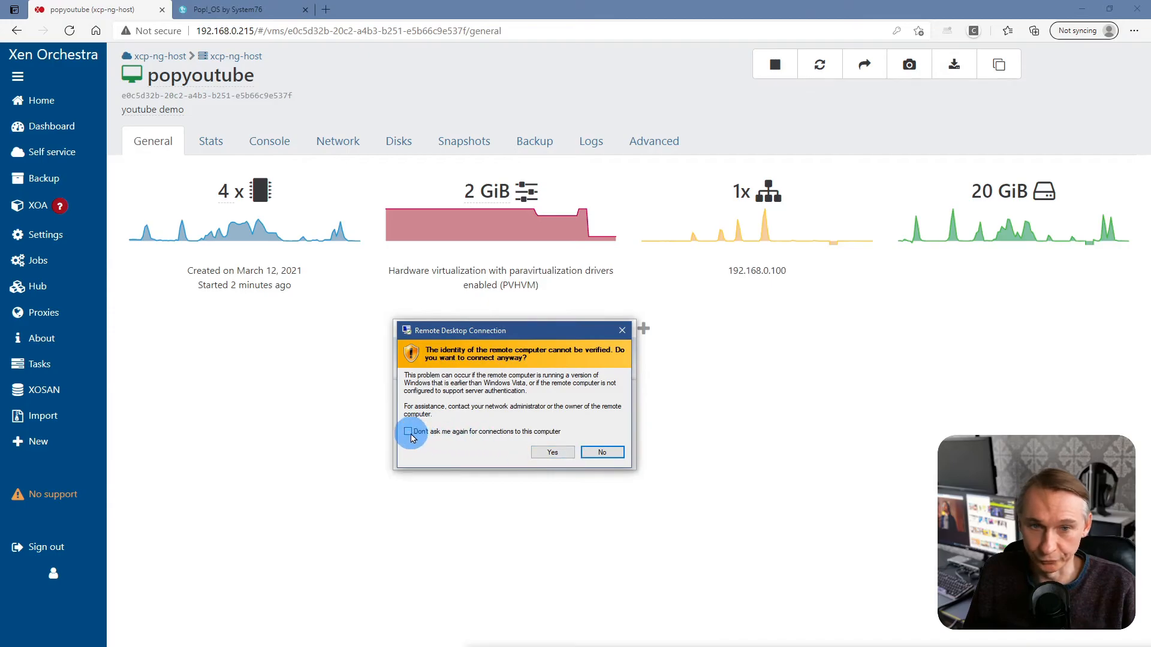
{"action": "left_click", "coordinate": [562, 456]}
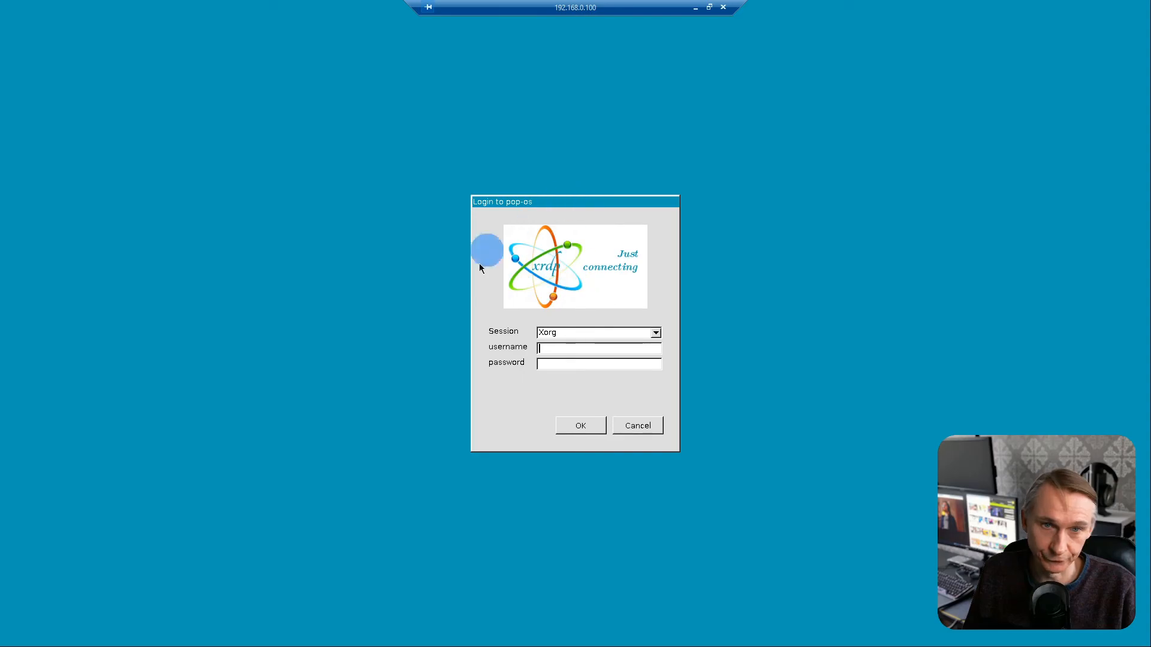
- Log in to the Xorg session on pop-os with the account's username and password
{"action": "type", "text": "christophe"}
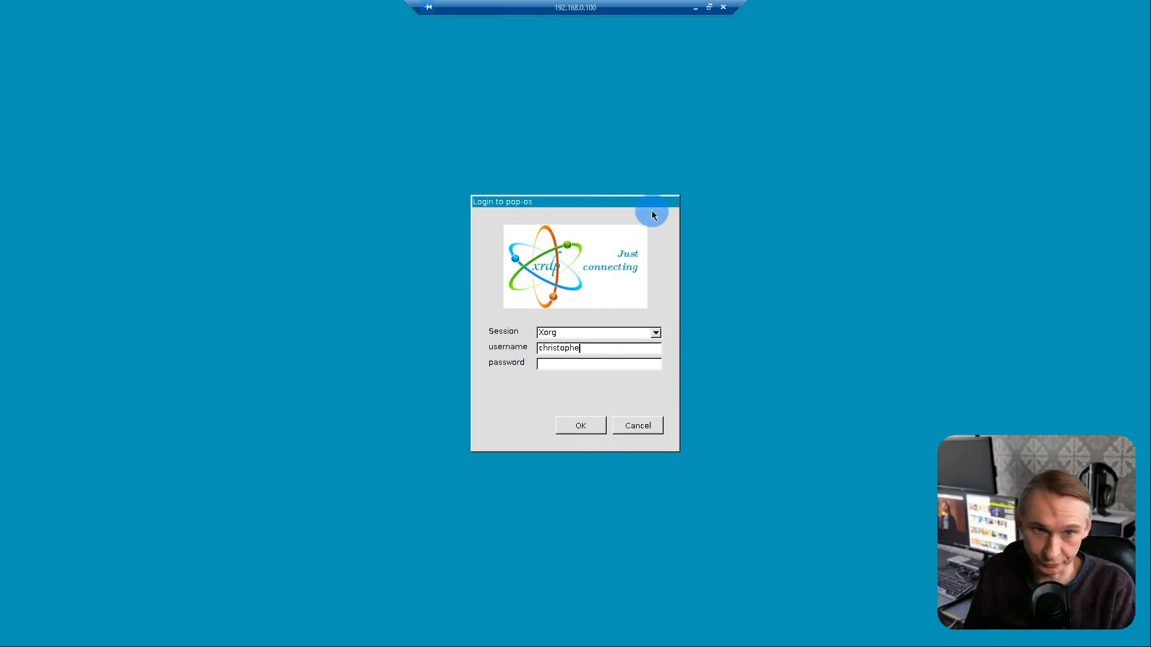
{"action": "key", "text": "Tab"}
{"action": "type", "text": "************"}
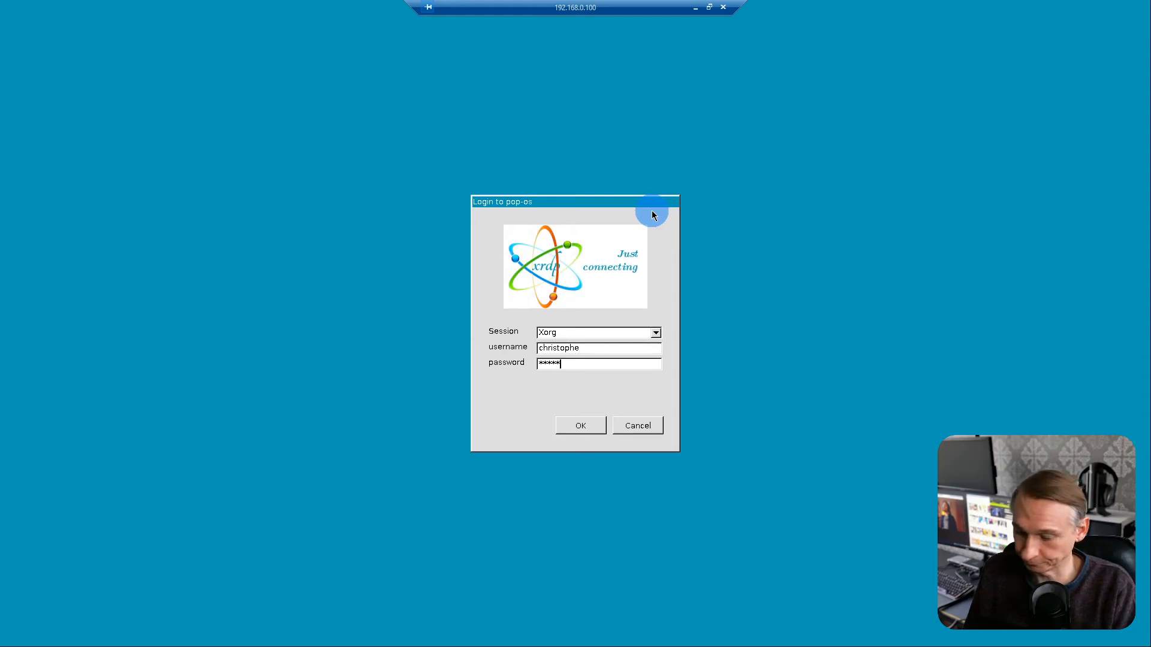
{"action": "type", "text": "*"}
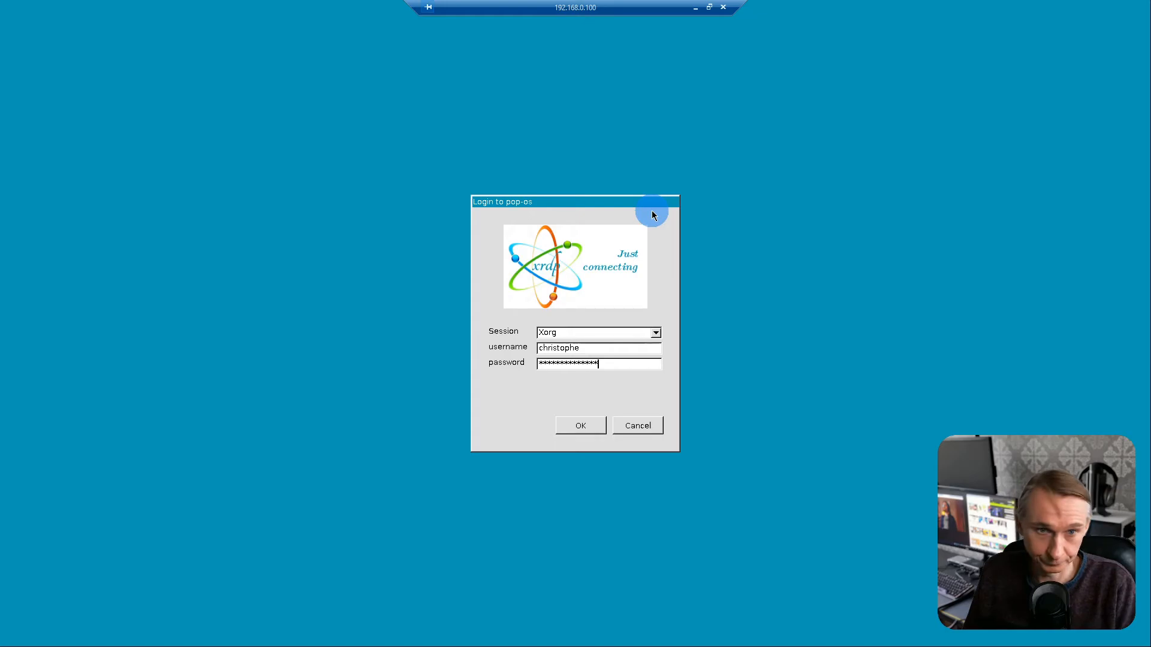
{"action": "key", "text": "Return"}
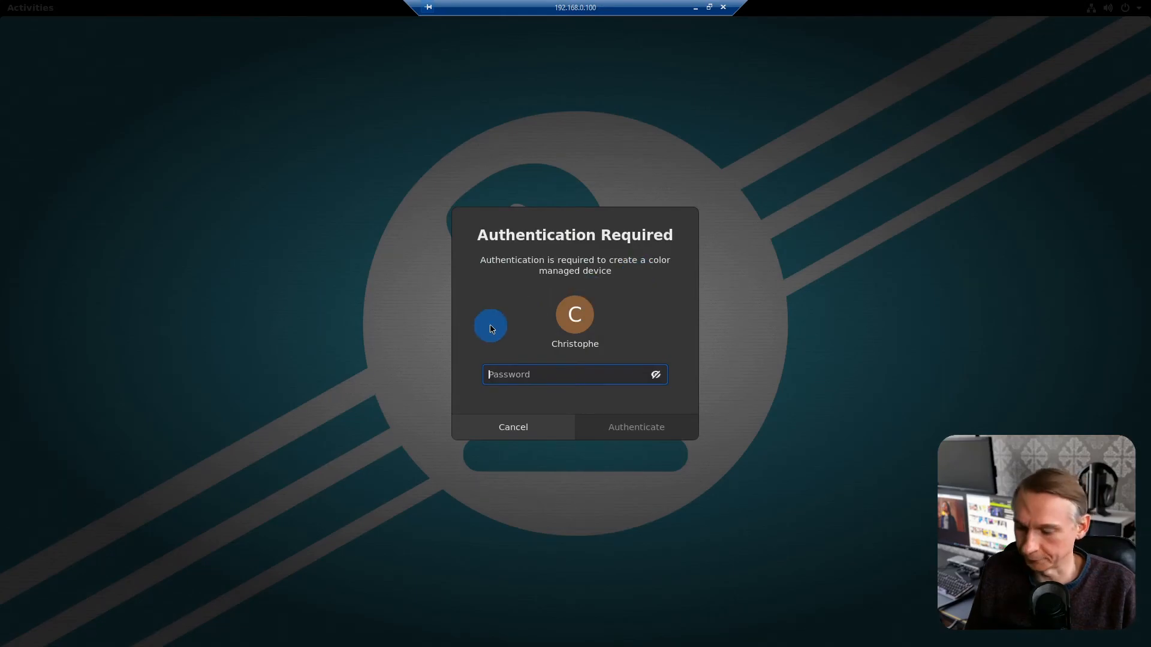
- Authorize creating the color managed device by entering the account password
{"action": "type", "text": "••"}
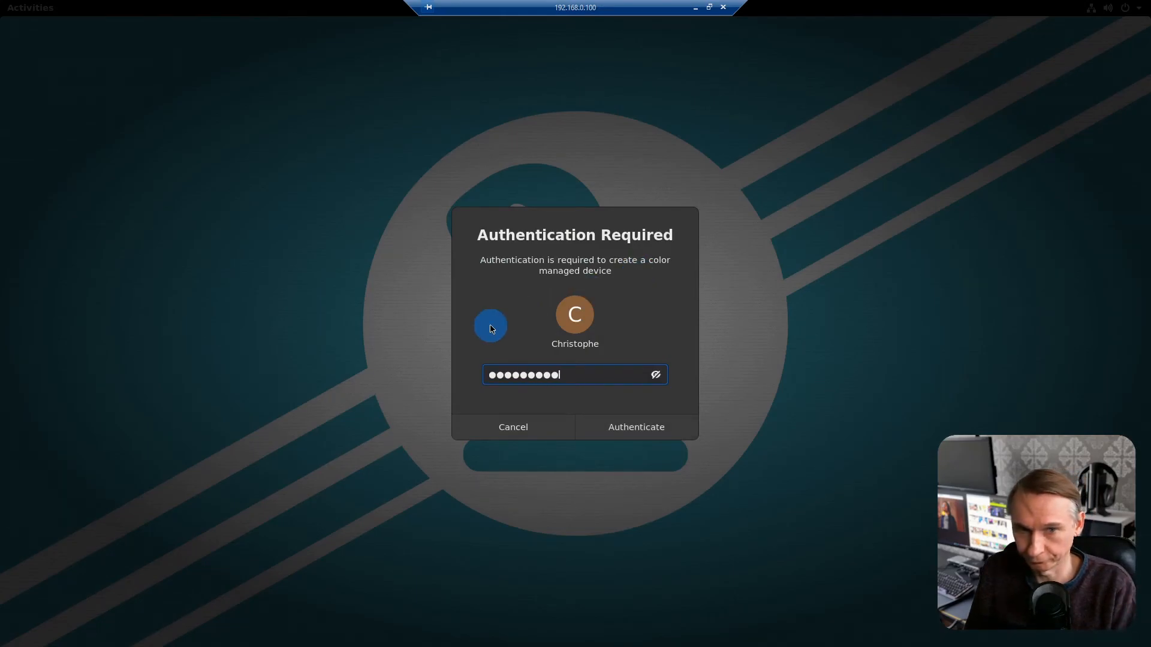
{"action": "type", "text": "•••"}
{"action": "key", "text": "Return"}
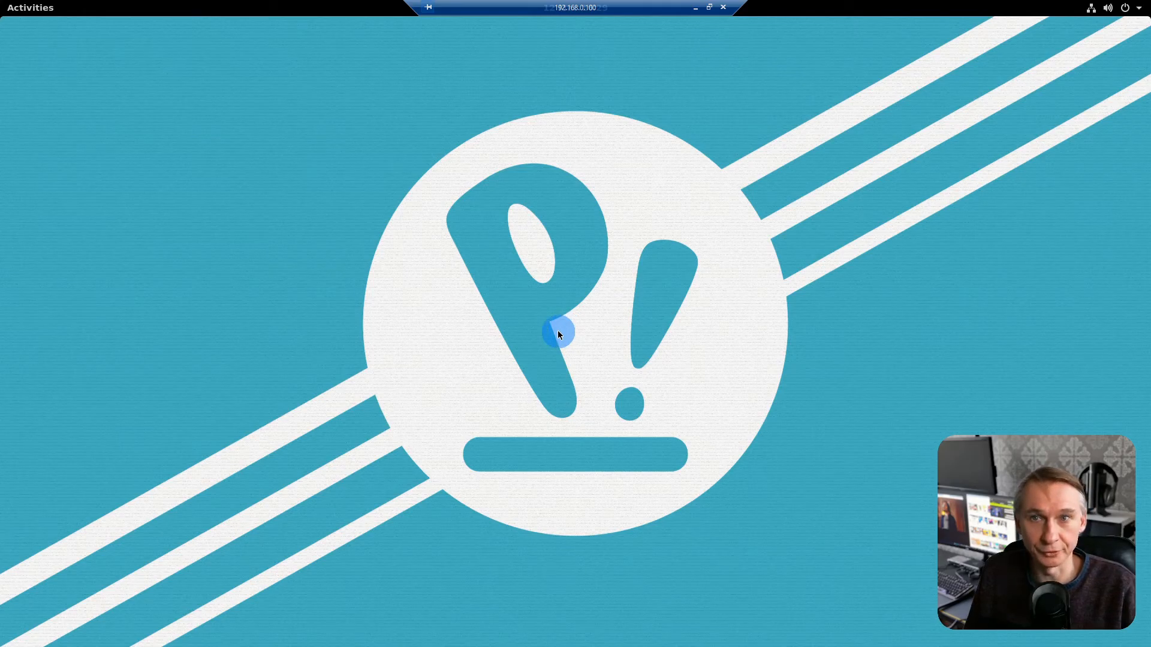
- Open a terminal in the remote desktop session and maximize its window
{"action": "left_click", "coordinate": [33, 12]}
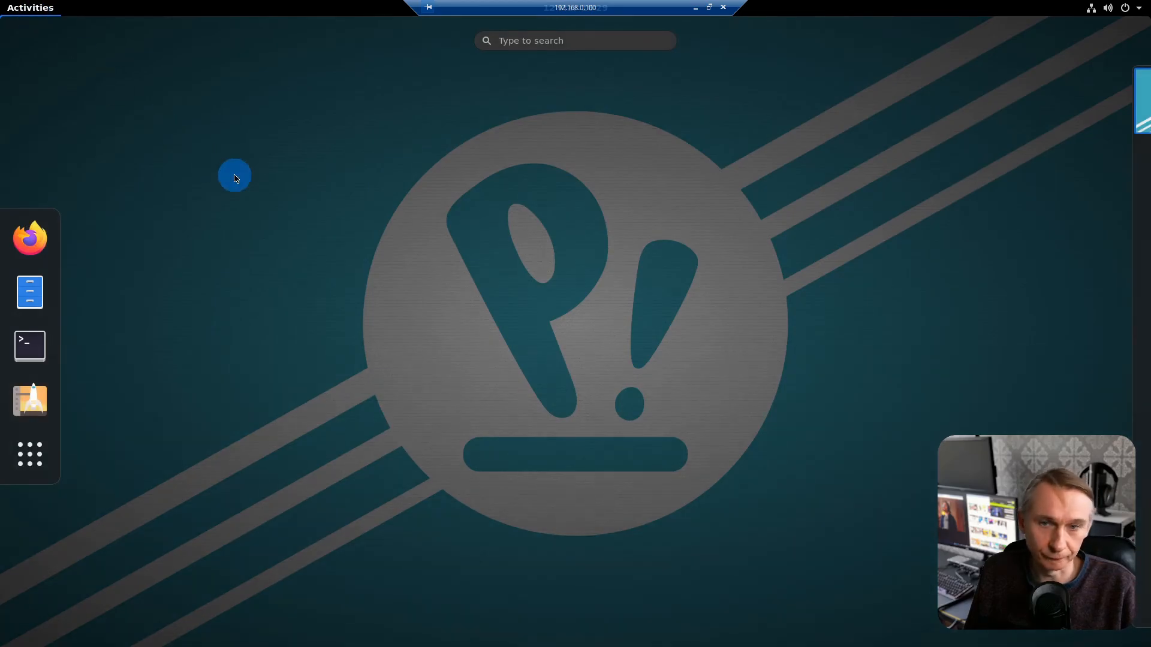
{"action": "left_click", "coordinate": [30, 346]}
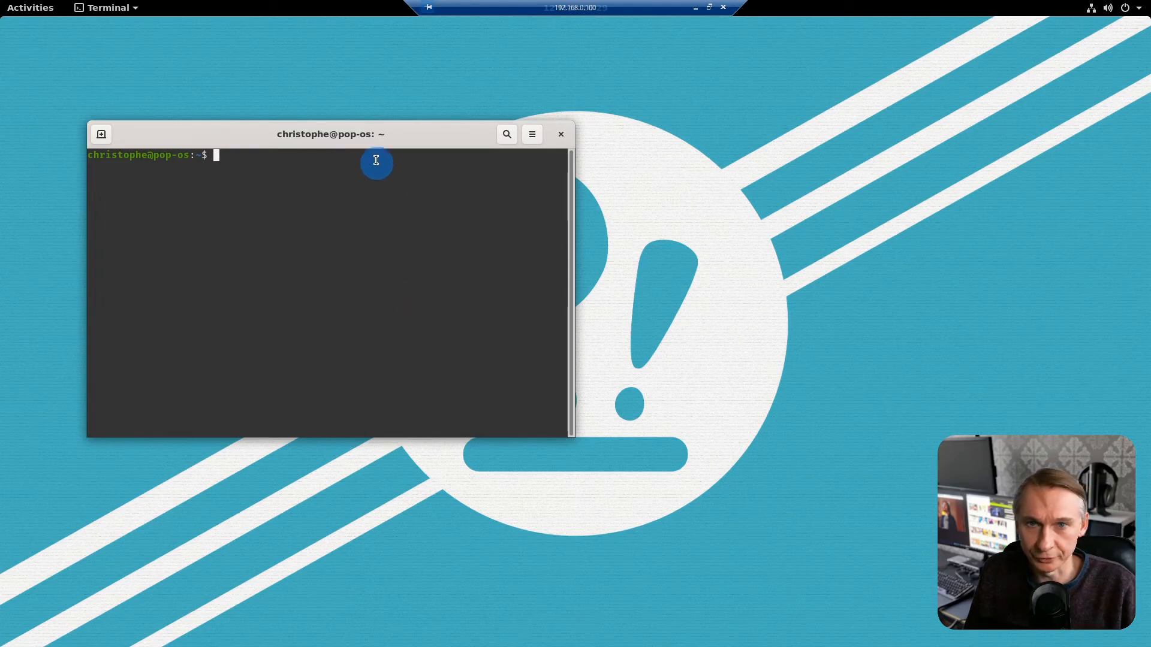
{"action": "double_click", "coordinate": [362, 140]}
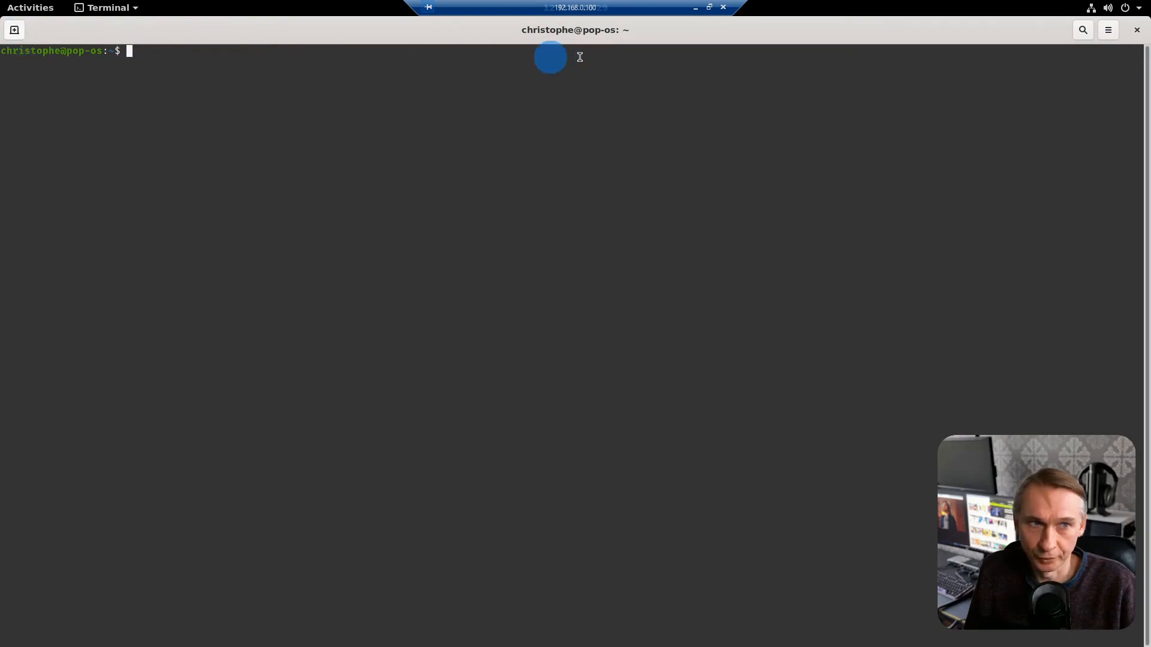
- Set the custom font of the Unnamed terminal profile to Fira Mono Regular size 16 and close the preferences
{"action": "left_click", "coordinate": [105, 7]}
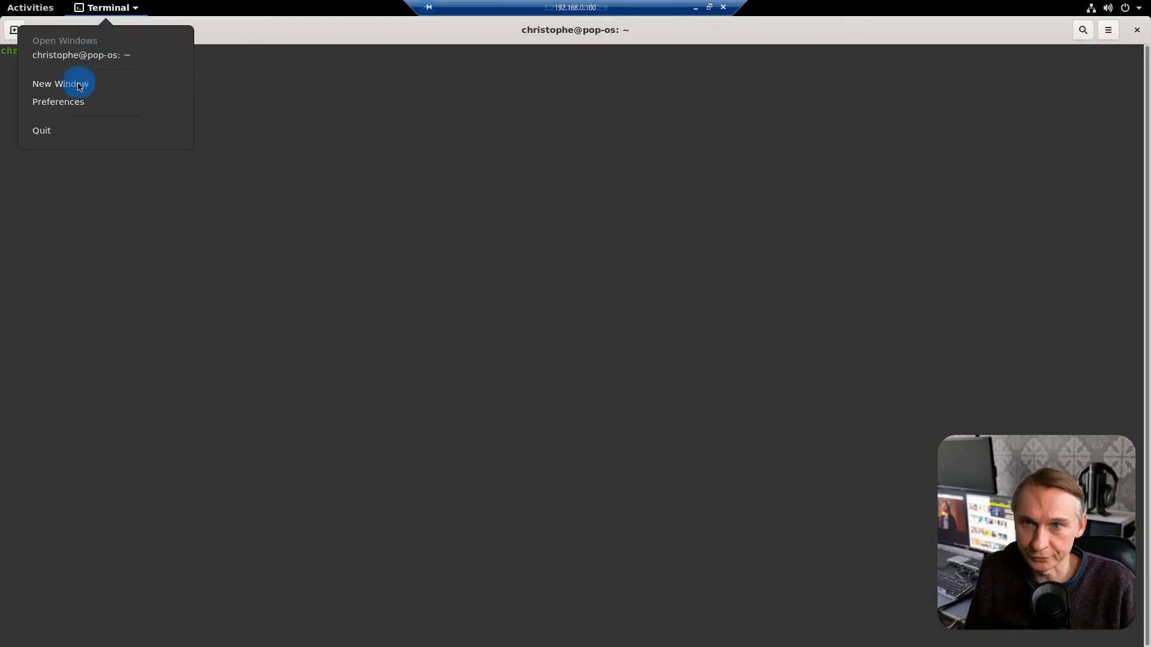
{"action": "left_click", "coordinate": [75, 107]}
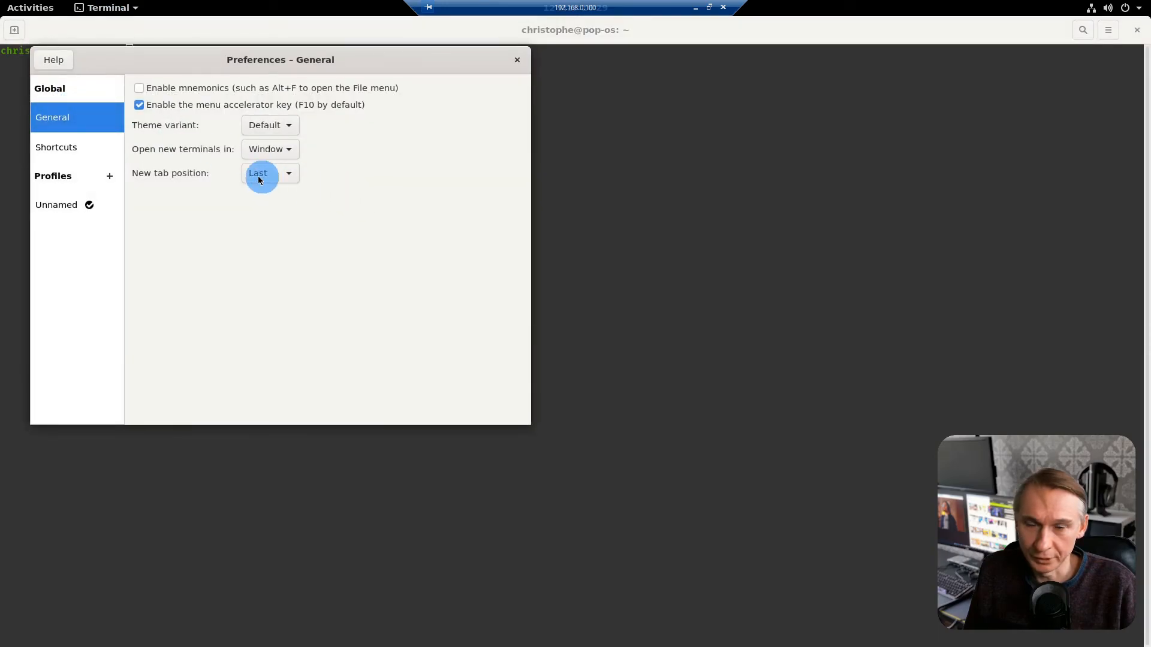
{"action": "left_click", "coordinate": [66, 207]}
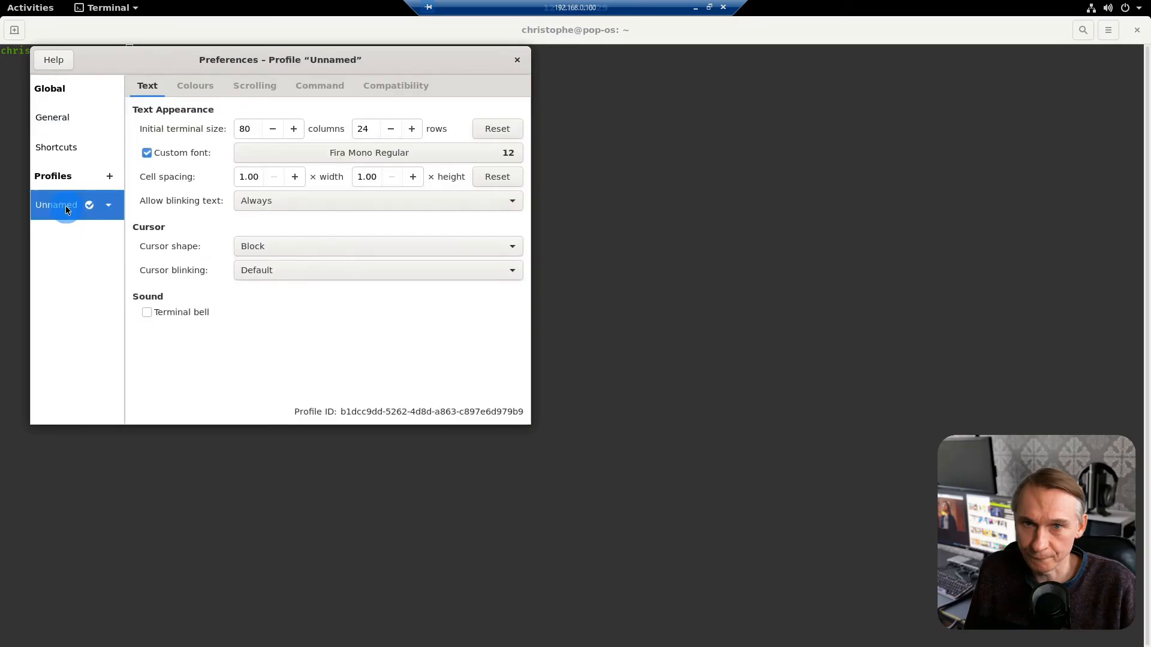
{"action": "left_click", "coordinate": [446, 154]}
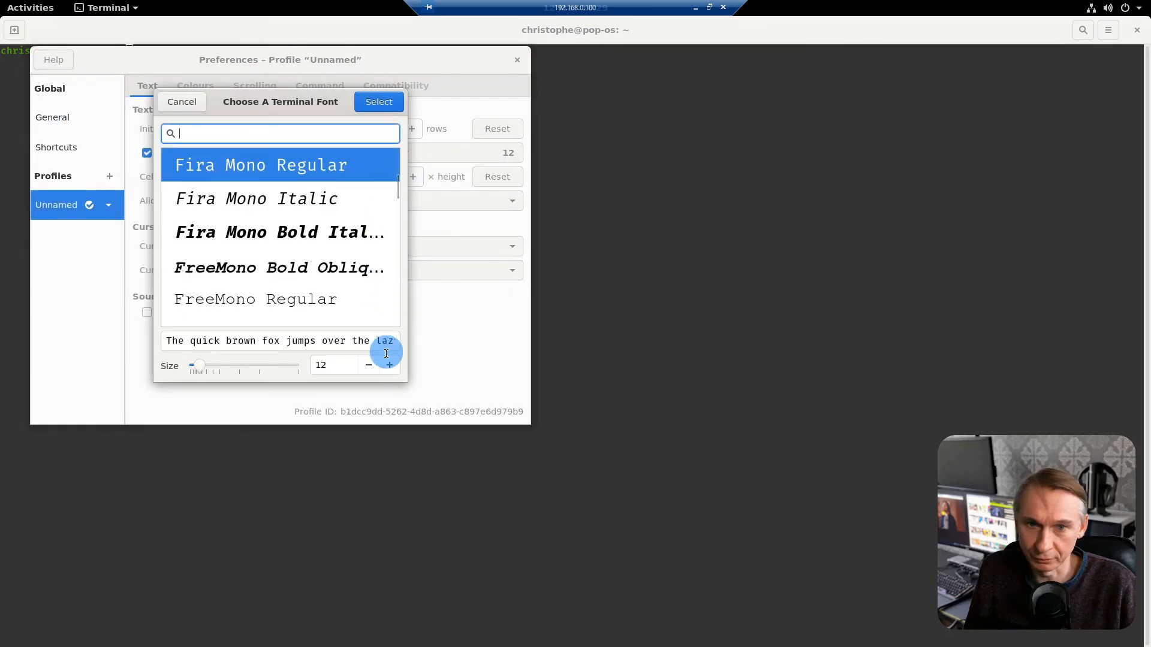
{"action": "left_click", "coordinate": [389, 366]}
{"action": "left_click", "coordinate": [389, 366]}
{"action": "left_click", "coordinate": [390, 365]}
{"action": "left_click", "coordinate": [389, 366]}
{"action": "left_click", "coordinate": [377, 102]}
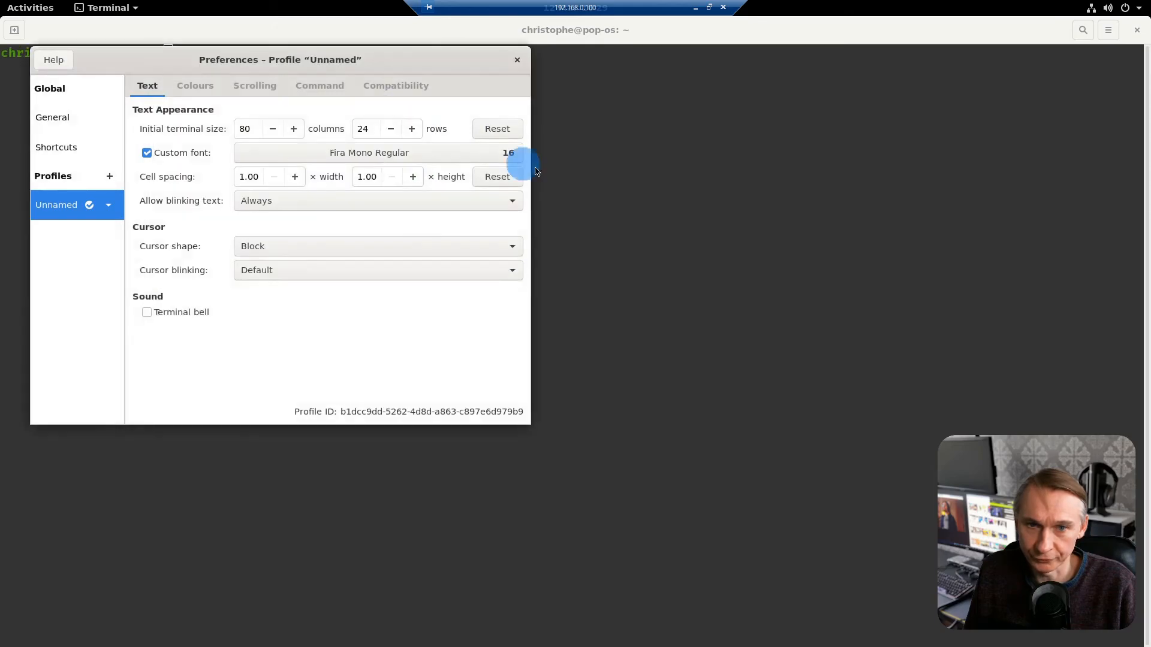
{"action": "left_click", "coordinate": [517, 59]}
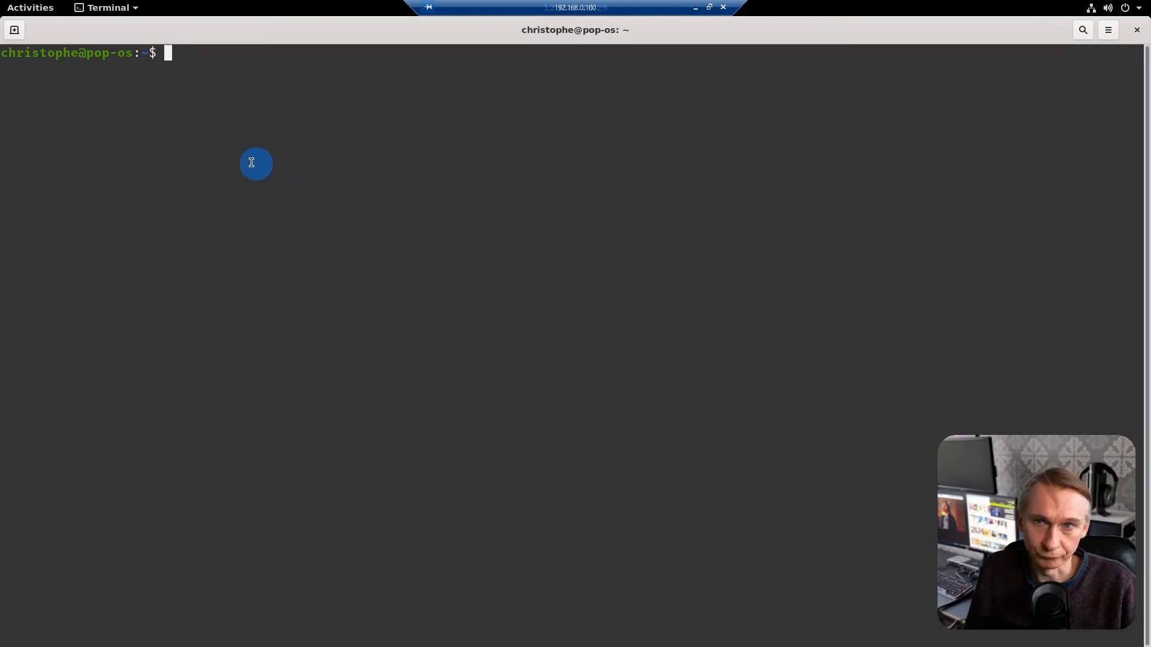
- Add a second terminal tab and authorize setting the network proxy for software downloads with the account password
{"action": "left_click", "coordinate": [15, 29]}
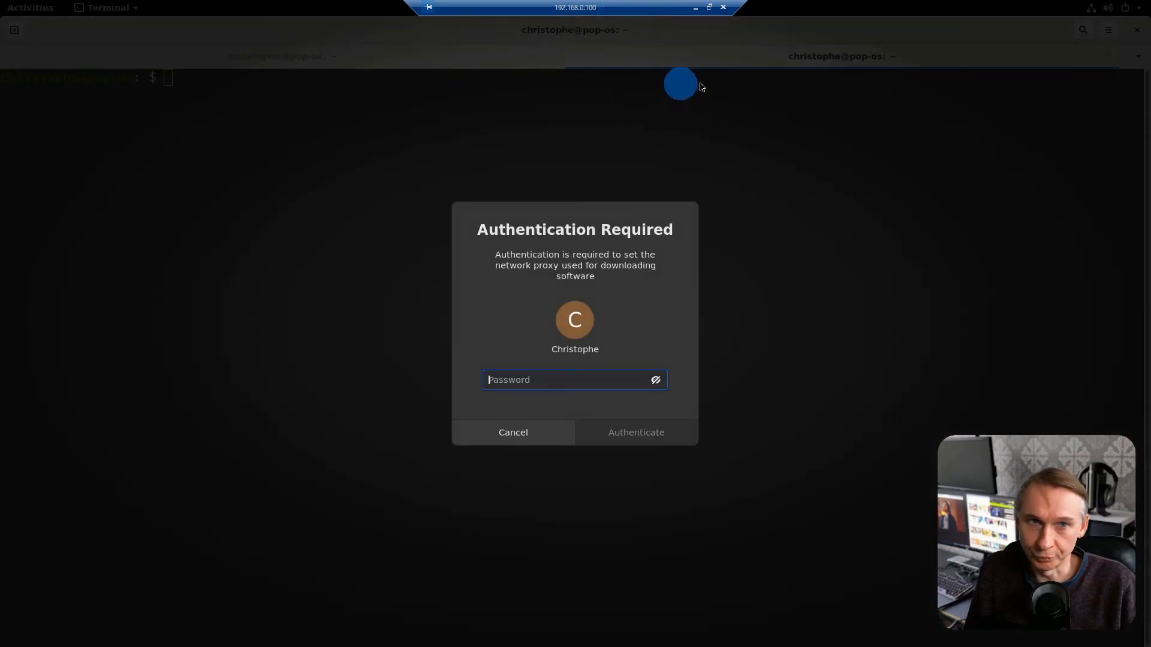
{"action": "type", "text": "•••••••••"}
{"action": "key", "text": "Return"}
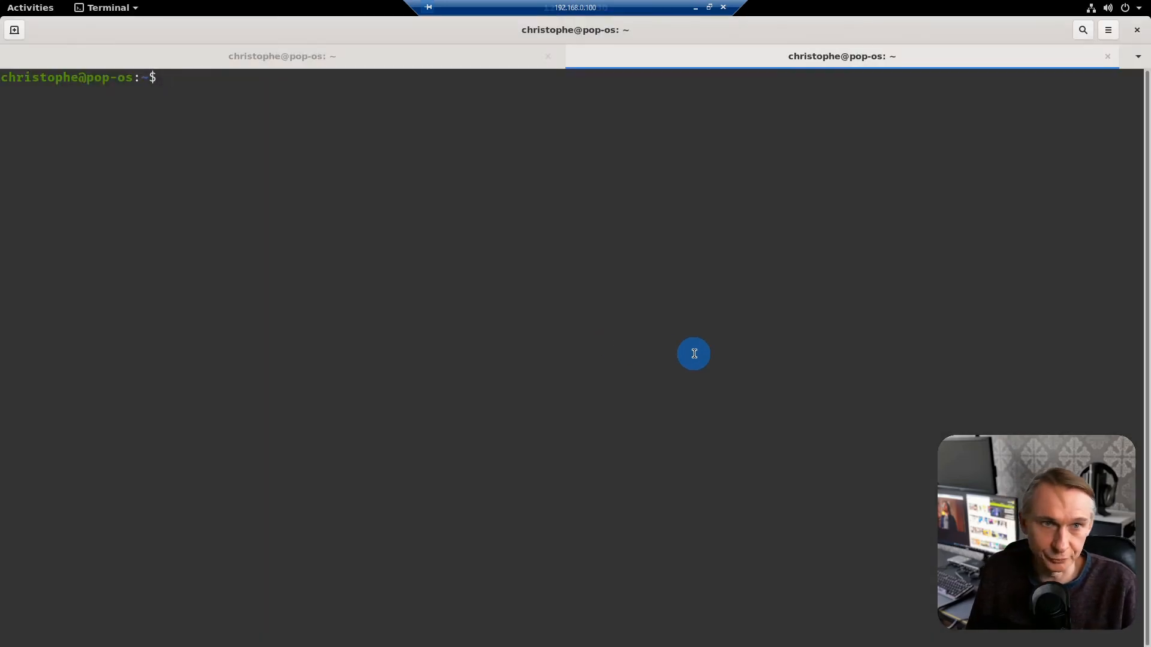
- In the first terminal tab, start an SSH connection to 192.168.0.30, accept its host key and abort at the password prompt
{"action": "left_click", "coordinate": [291, 60]}
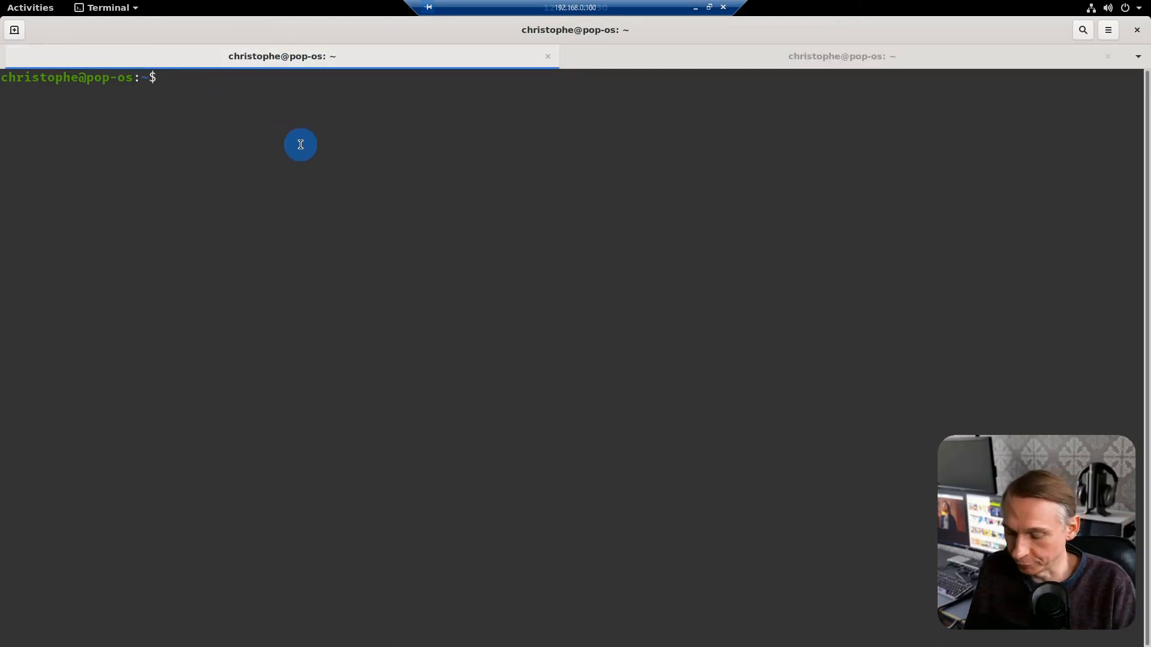
{"action": "type", "text": "ssh"}
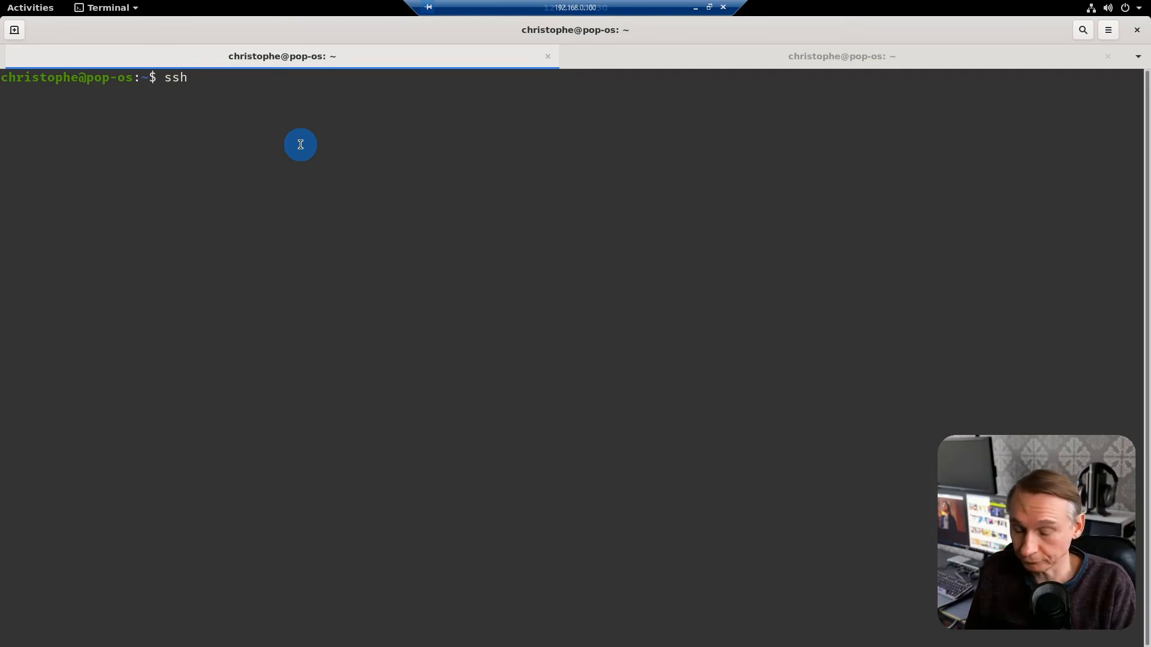
{"action": "type", "text": " xcp"}
{"action": "key", "text": "BackSpace"}
{"action": "key", "text": "BackSpace"}
{"action": "key", "text": "BackSpace"}
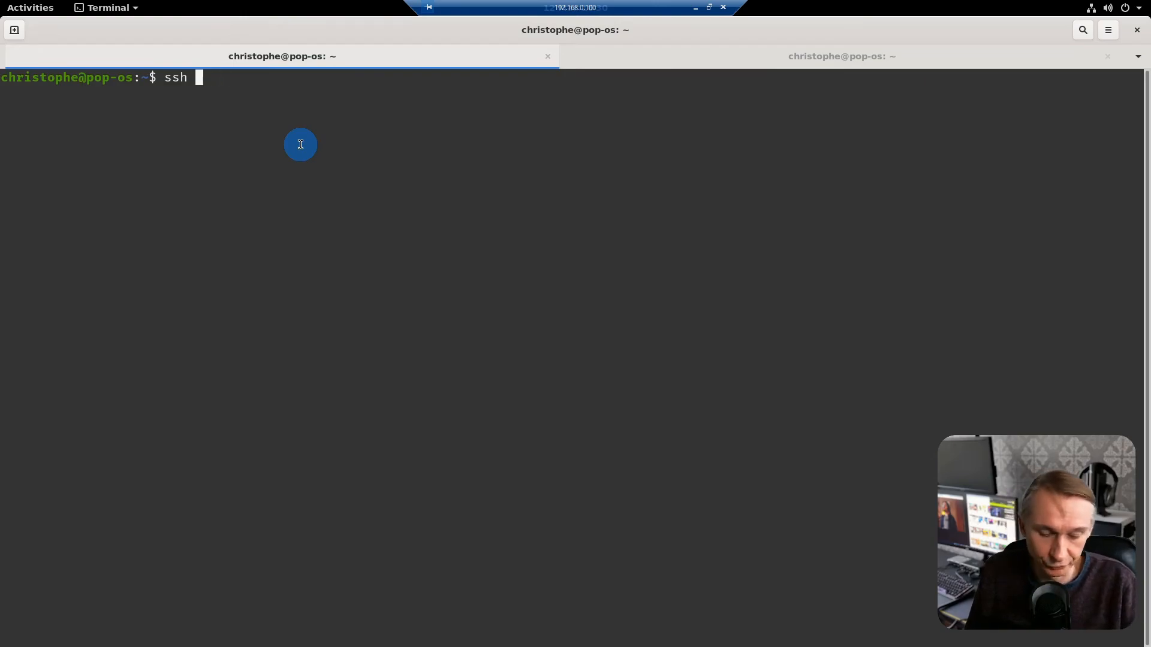
{"action": "type", "text": "192.16"}
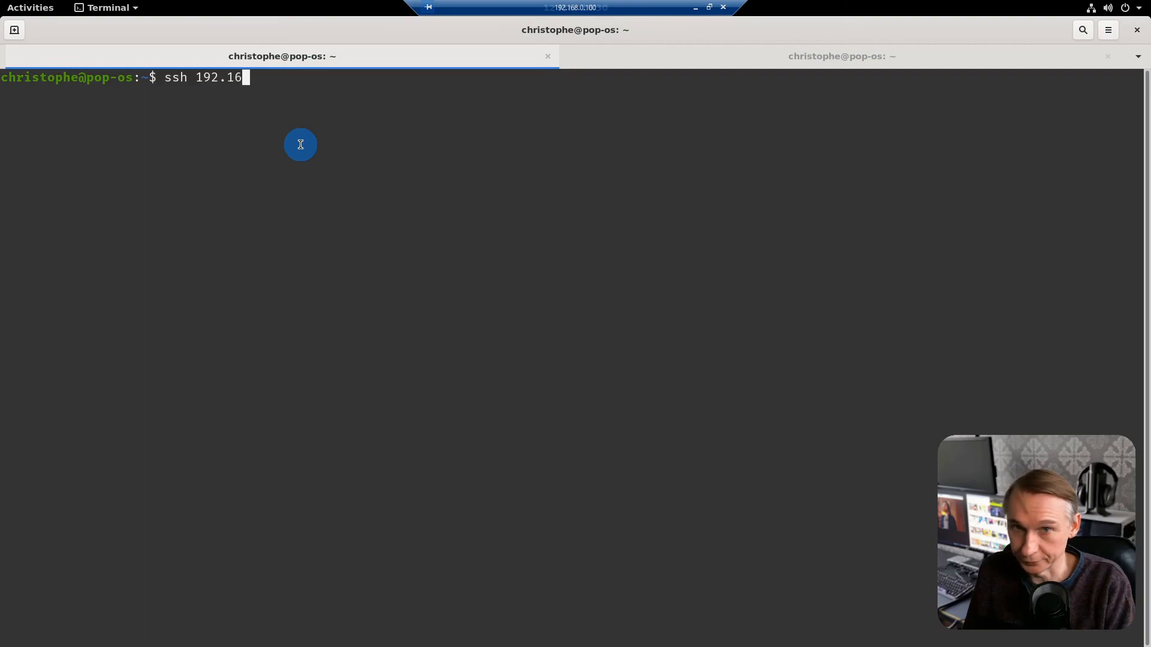
{"action": "type", "text": "8.0.1"}
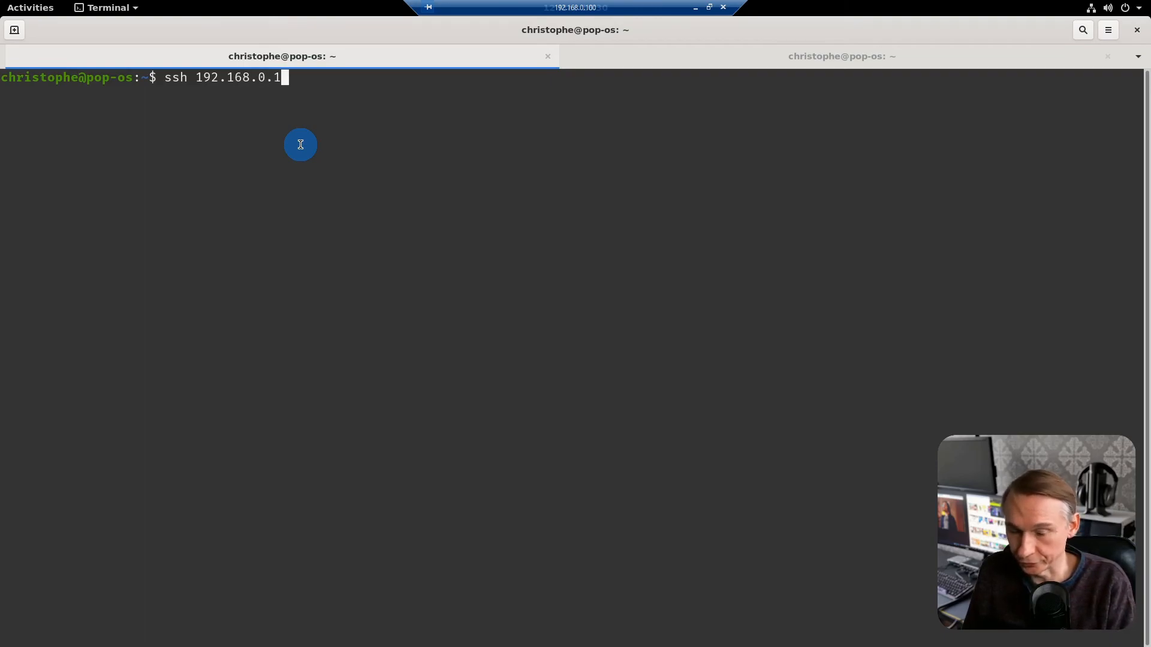
{"action": "key", "text": "BackSpace"}
{"action": "type", "text": "30"}
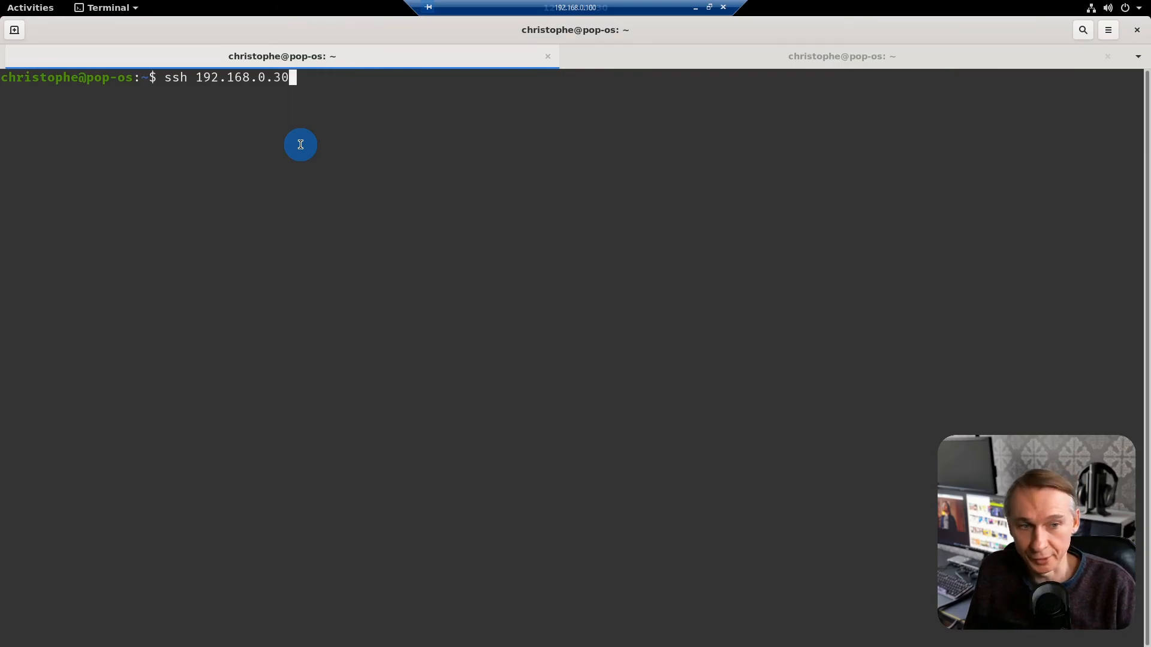
{"action": "key", "text": "Return"}
{"action": "type", "text": "yes"}
{"action": "key", "text": "Return"}
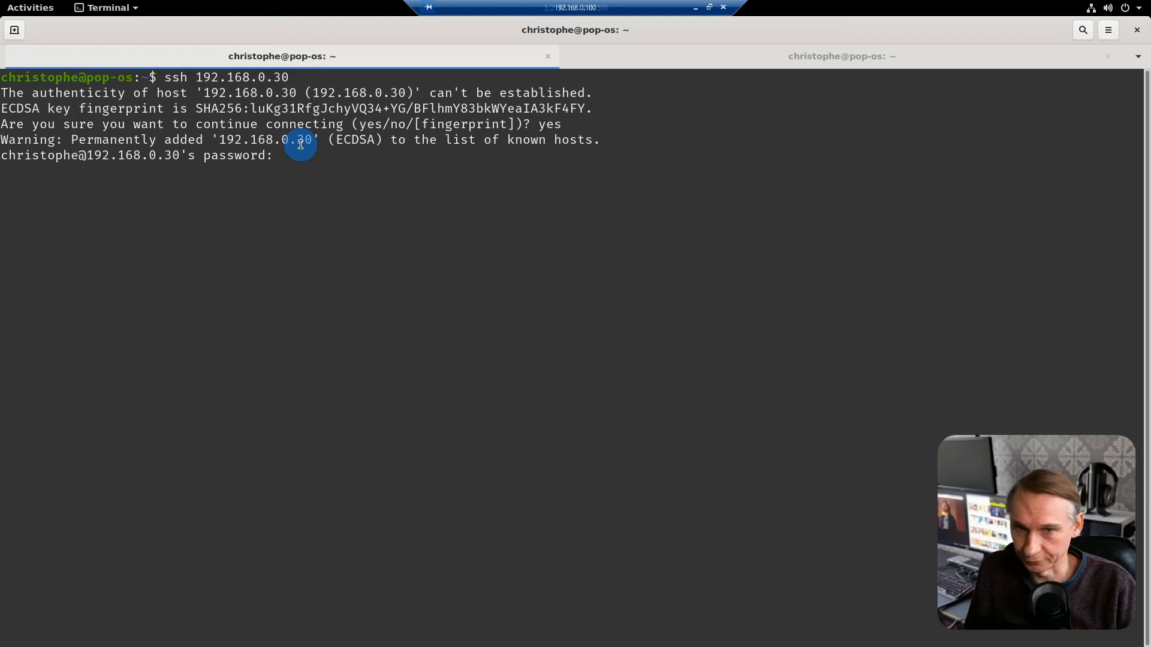
{"action": "key", "text": "ctrl+c"}
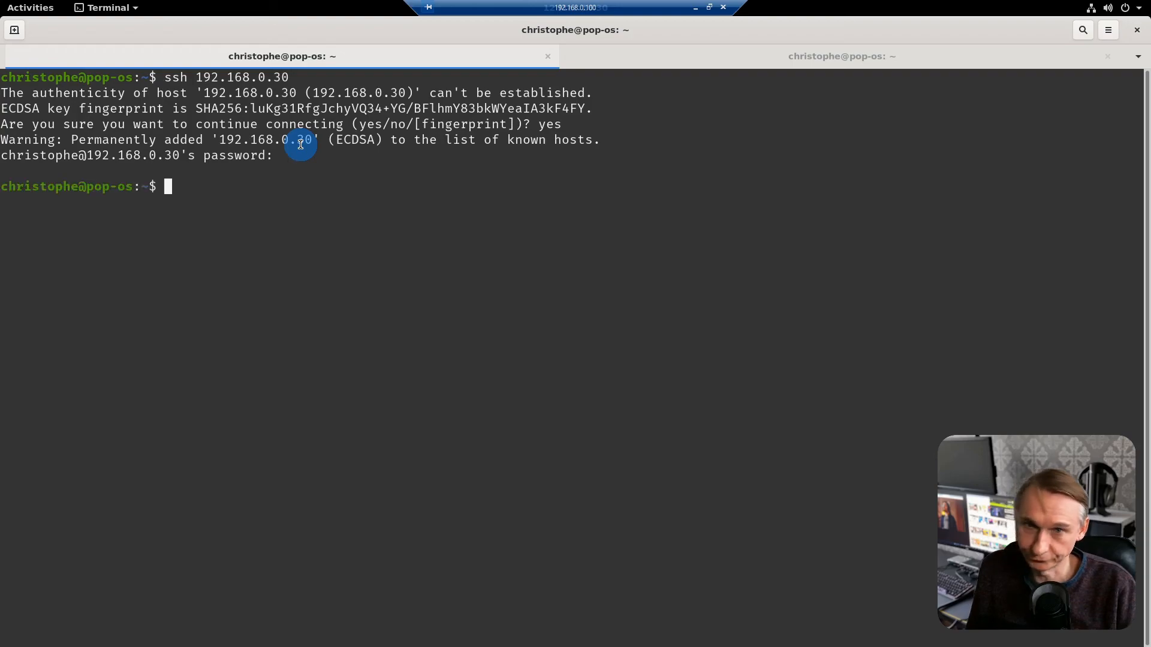
- Rerun the SSH command for 192.168.0.30 with root as the login user
{"action": "key", "text": "Up"}
{"action": "key", "text": "Left"}
{"action": "key", "text": "Left"}
{"action": "key", "text": "Left"}
{"action": "key", "text": "Left"}
{"action": "key", "text": "Left"}
{"action": "key", "text": "Left"}
{"action": "key", "text": "Left"}
{"action": "key", "text": "Left"}
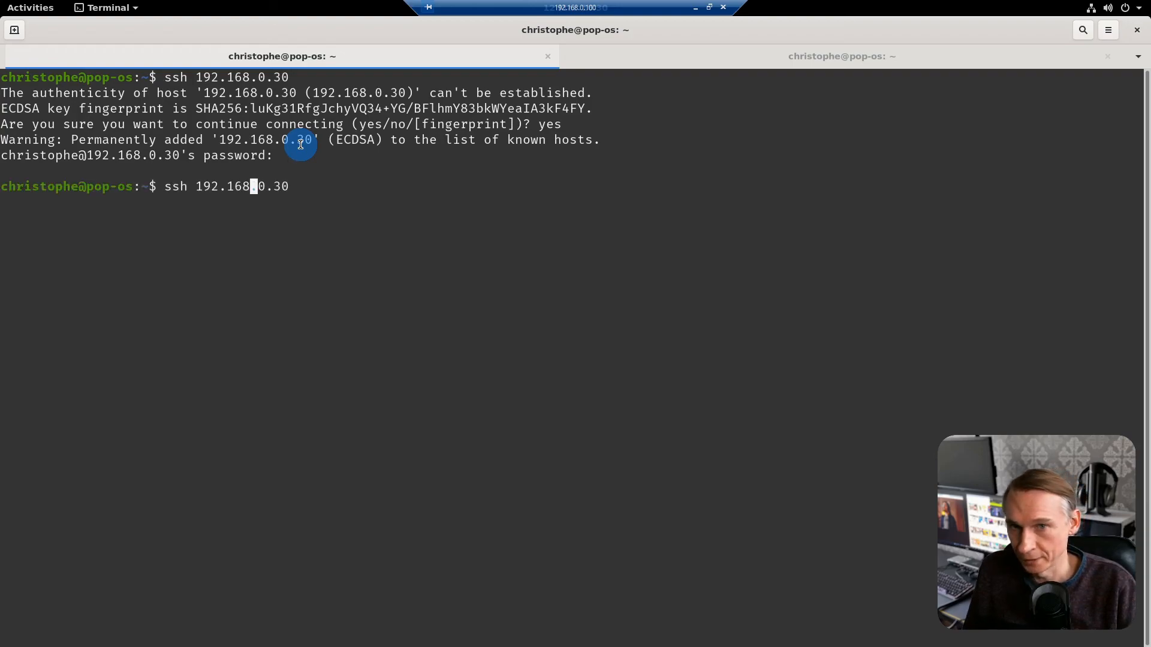
{"action": "key", "text": "Left"}
{"action": "key", "text": "Left"}
{"action": "key", "text": "Left"}
{"action": "key", "text": "Left"}
{"action": "type", "text": "root@"}
{"action": "key", "text": "Return"}
- Log in to 192.168.0.30 with the root password and clear the terminal
{"action": "key", "text": "Return"}
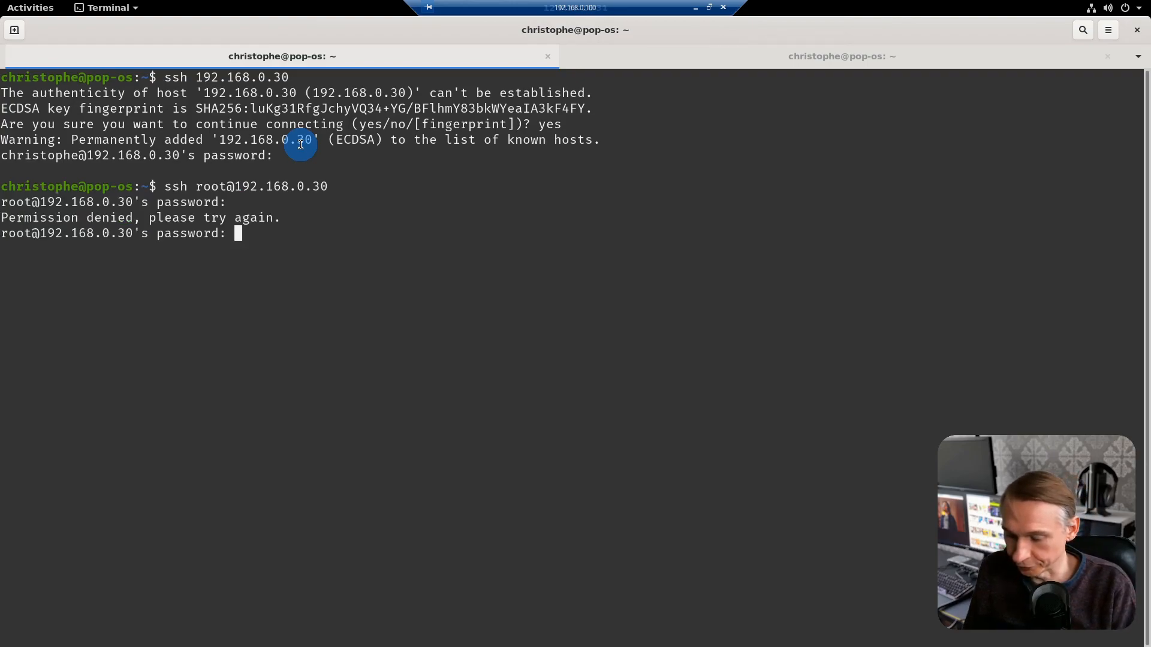
{"action": "key", "text": "Return"}
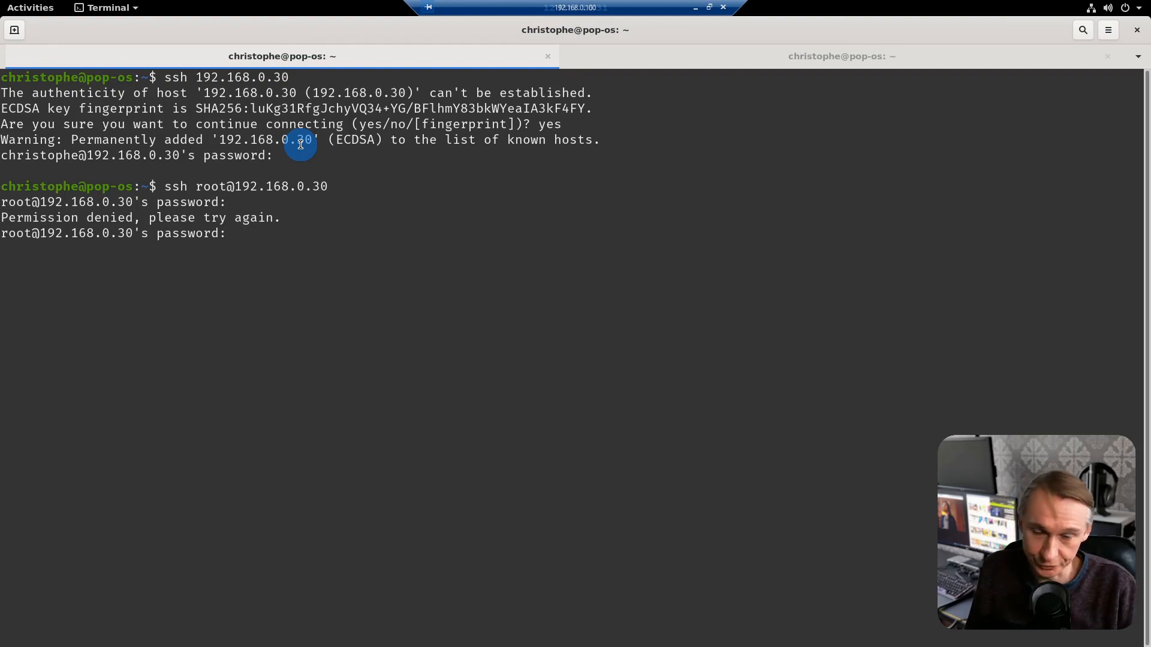
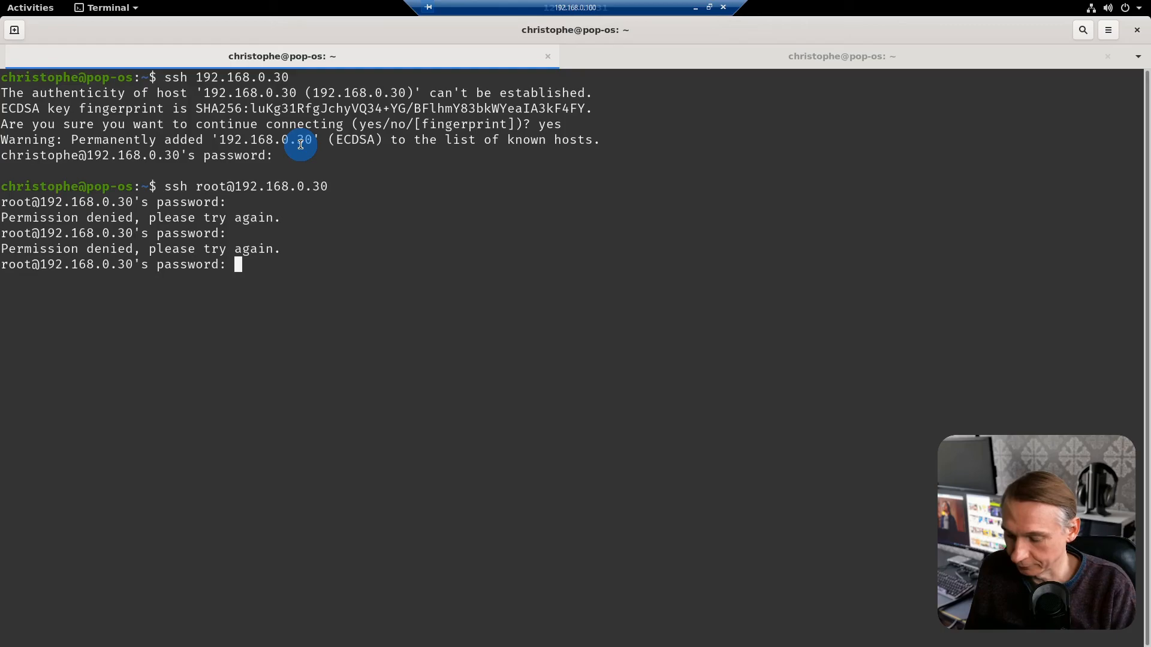
{"action": "key", "text": "Return"}
{"action": "type", "text": "clear"}
{"action": "key", "text": "Return"}
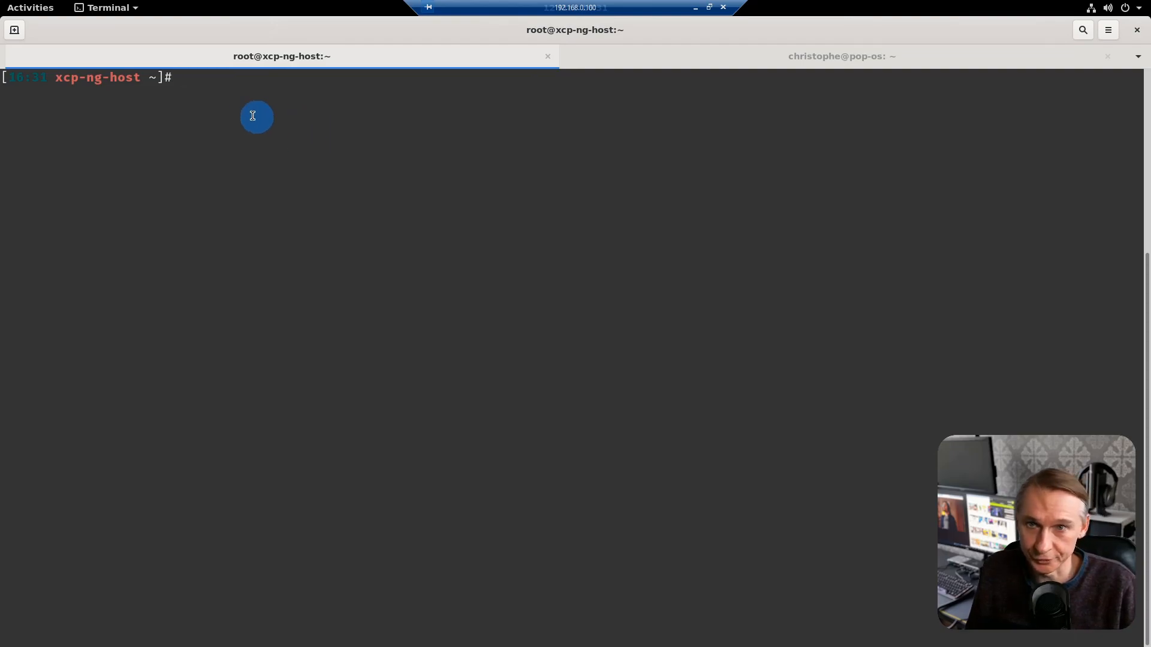
- In the second terminal tab, start an SSH connection to 192.168.0.10 and accept its host key
{"action": "left_click", "coordinate": [830, 60]}
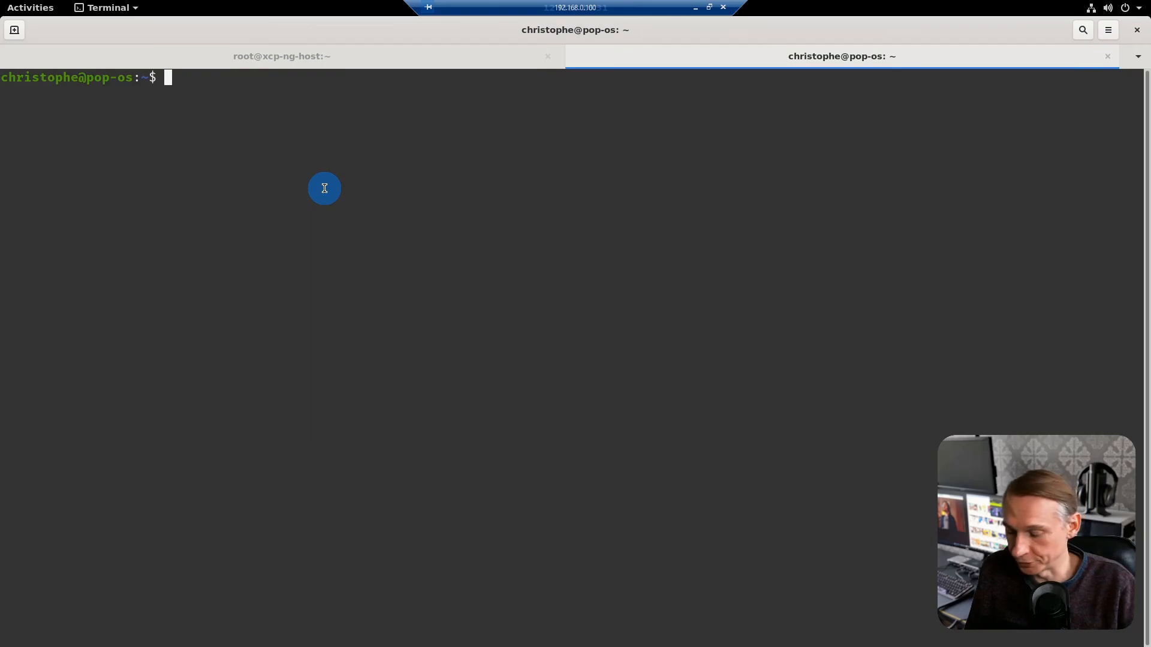
{"action": "type", "text": "ssh"}
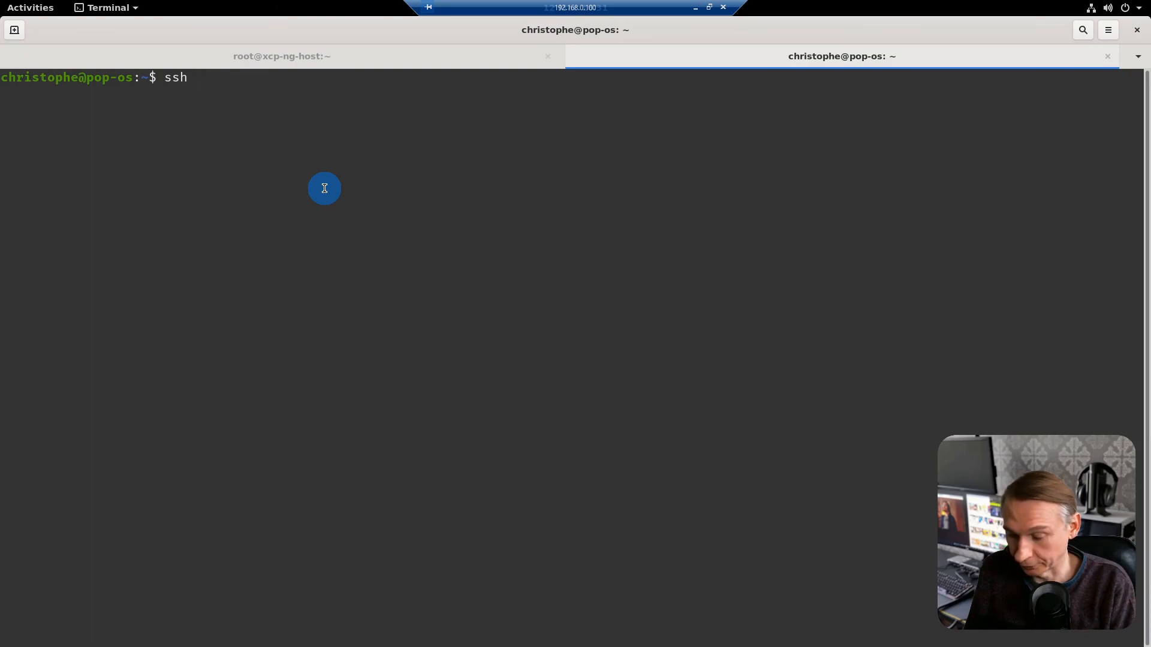
{"action": "type", "text": " chri"}
{"action": "key", "text": "BackSpace"}
{"action": "key", "text": "BackSpace"}
{"action": "key", "text": "BackSpace"}
{"action": "key", "text": "BackSpace"}
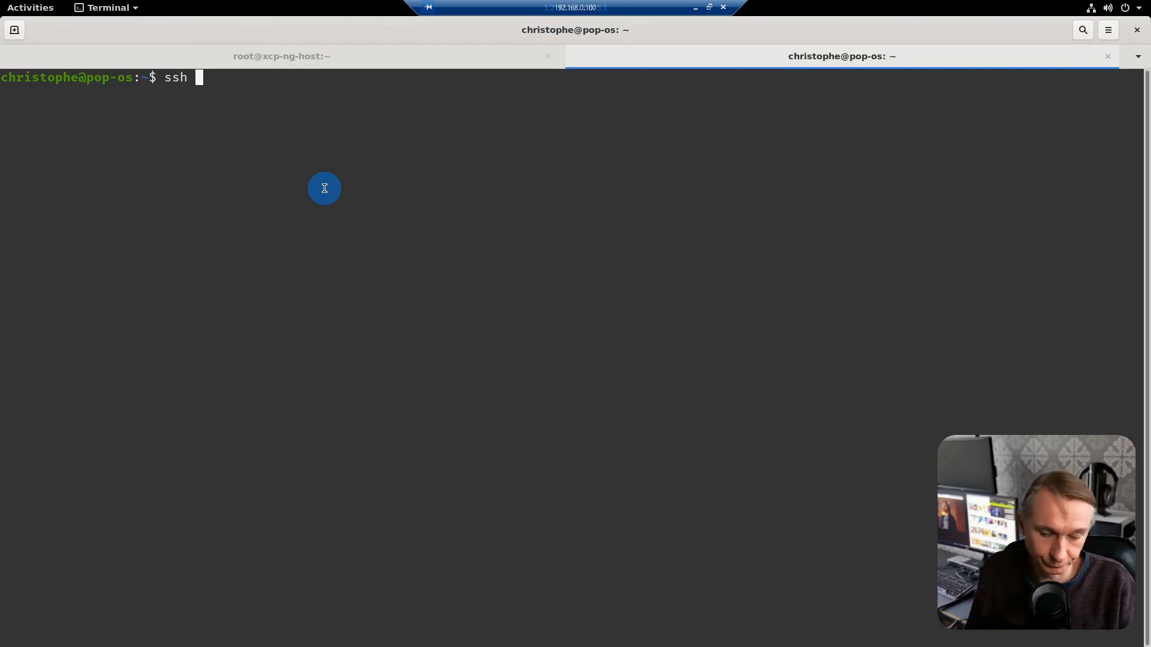
{"action": "type", "text": "/"}
{"action": "type", "text": "19"}
{"action": "key", "text": "BackSpace"}
{"action": "key", "text": "BackSpace"}
{"action": "key", "text": "BackSpace"}
{"action": "type", "text": "192."}
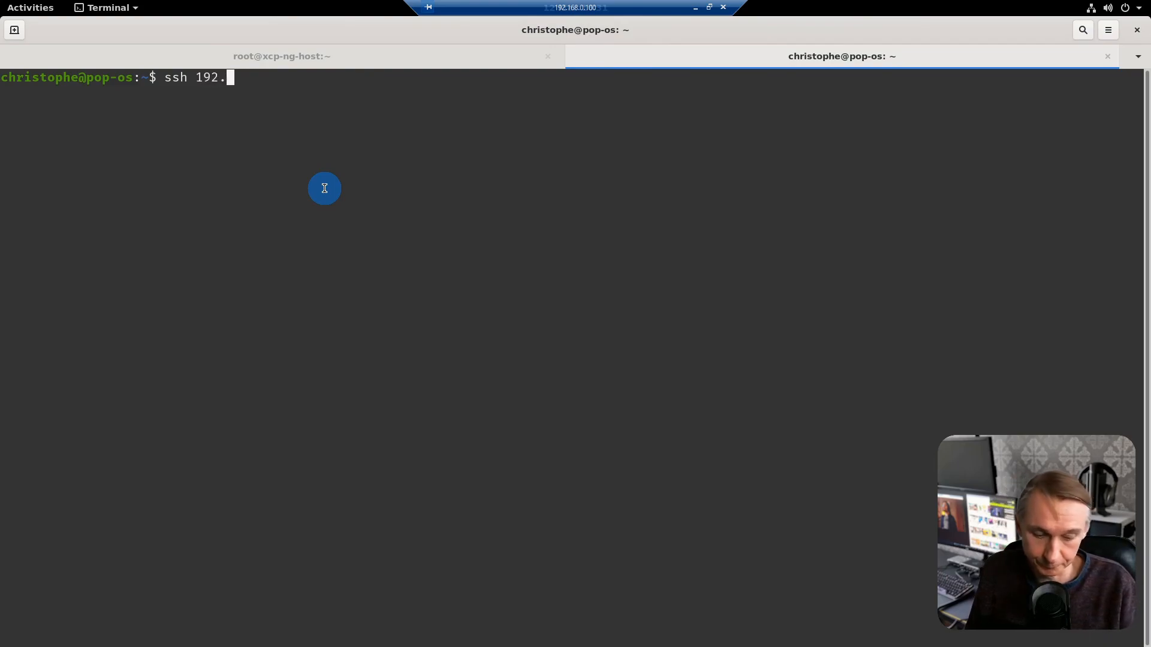
{"action": "type", "text": "168."}
{"action": "type", "text": "0"}
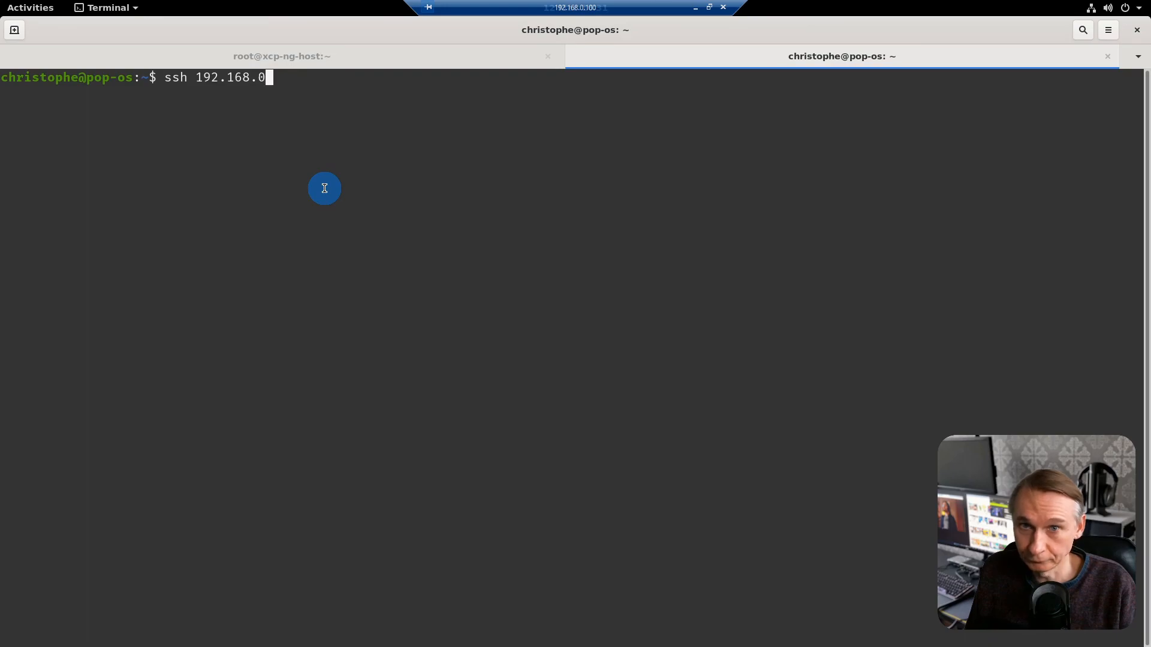
{"action": "type", "text": ".10"}
{"action": "key", "text": "Return"}
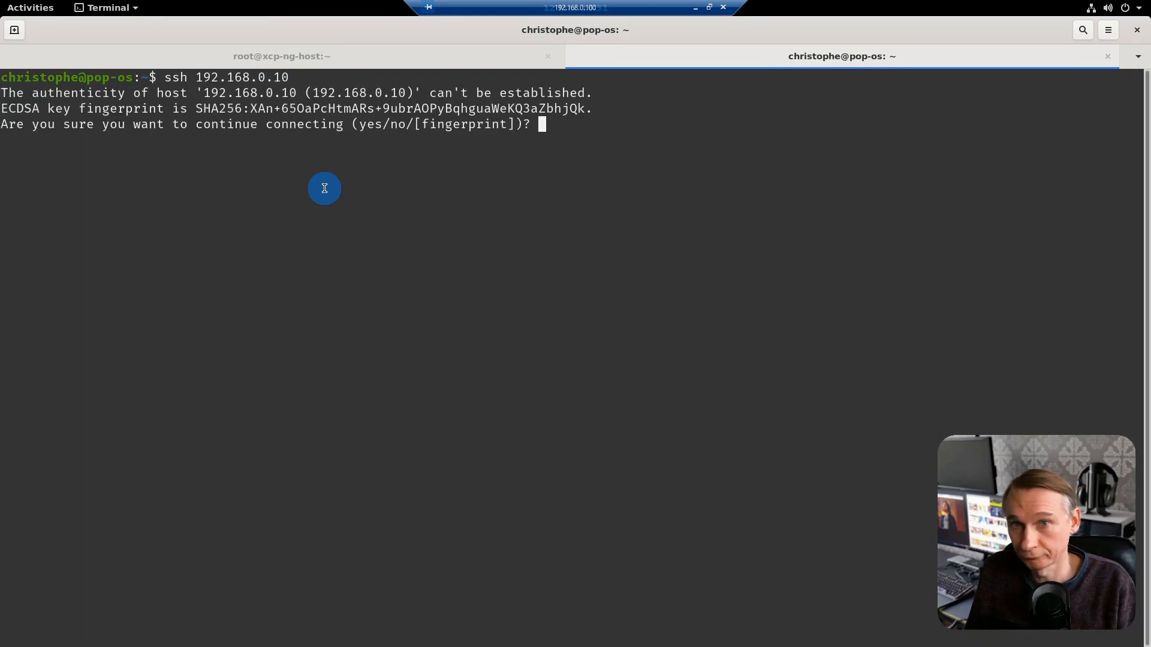
{"action": "type", "text": "yes"}
{"action": "key", "text": "Return"}
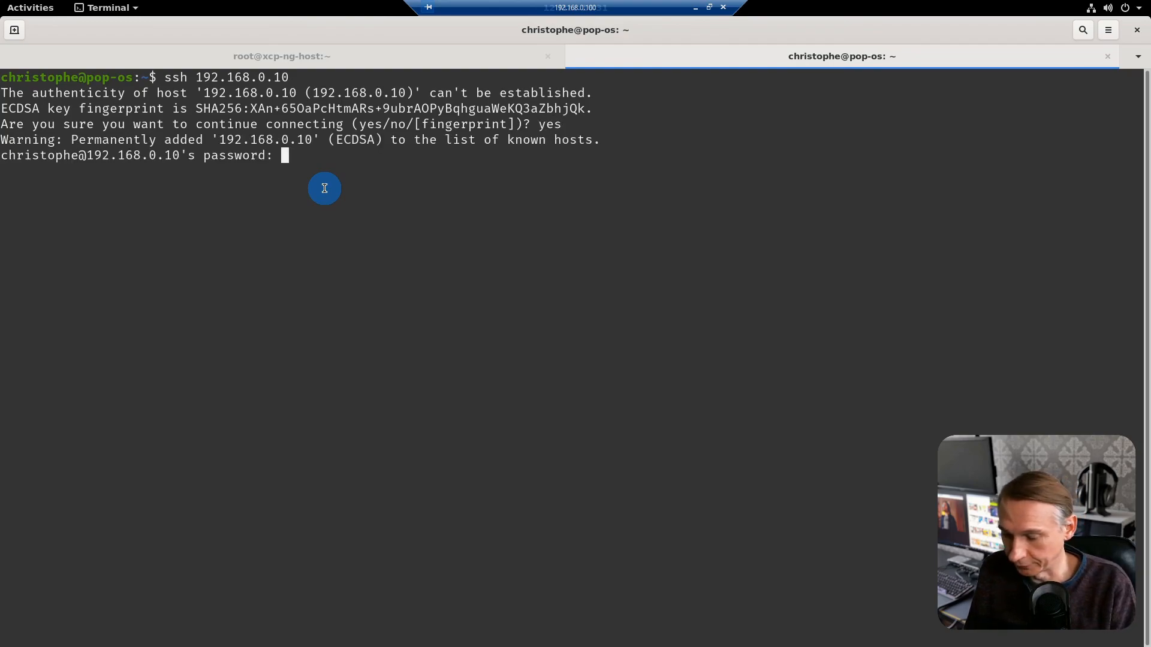
- Log in to 192.168.0.10 with the account password and clear the terminal
{"action": "key", "text": "Return"}
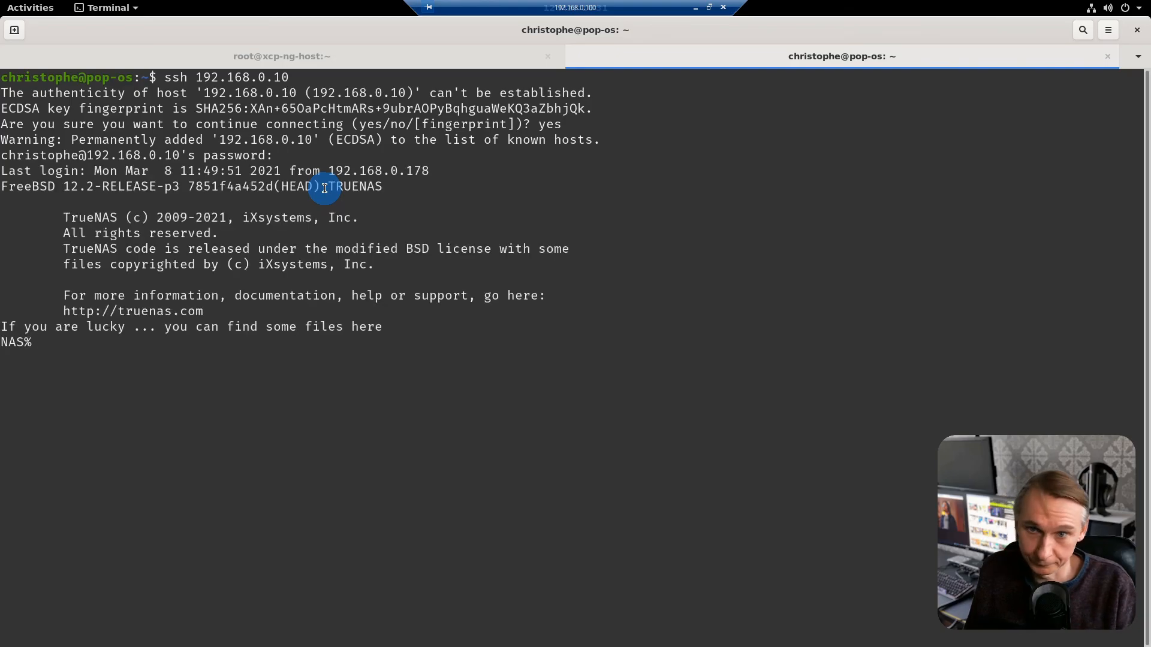
{"action": "type", "text": "clear"}
{"action": "key", "text": "Return"}
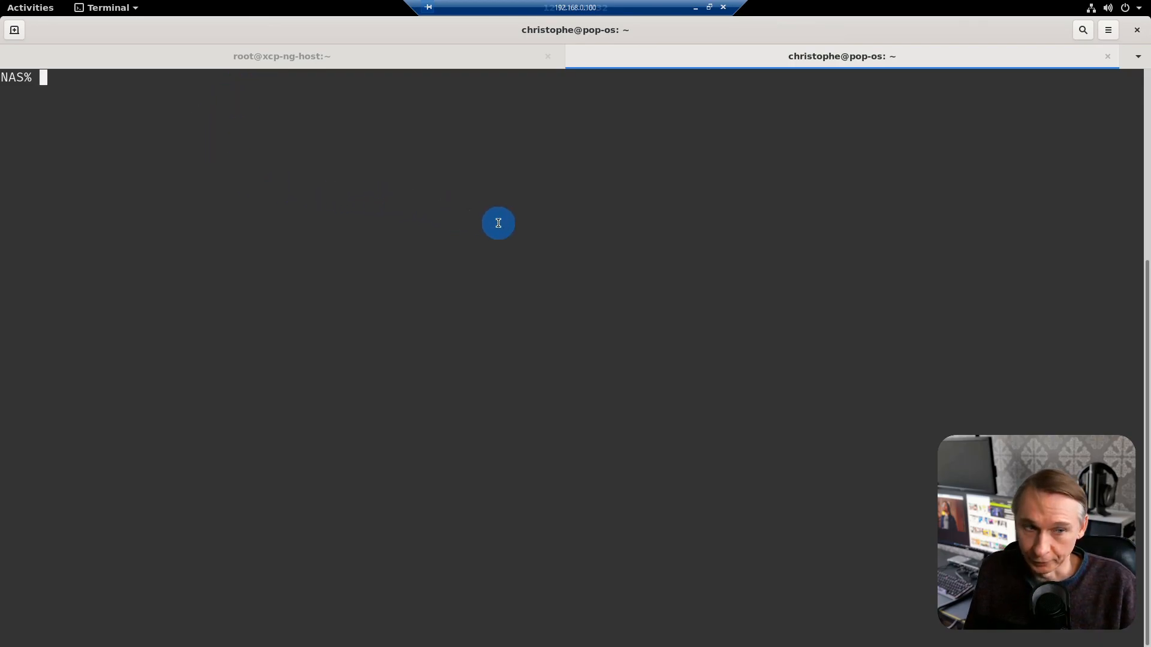
- Close the terminal window together with its running SSH sessions
{"action": "left_click", "coordinate": [1136, 34]}
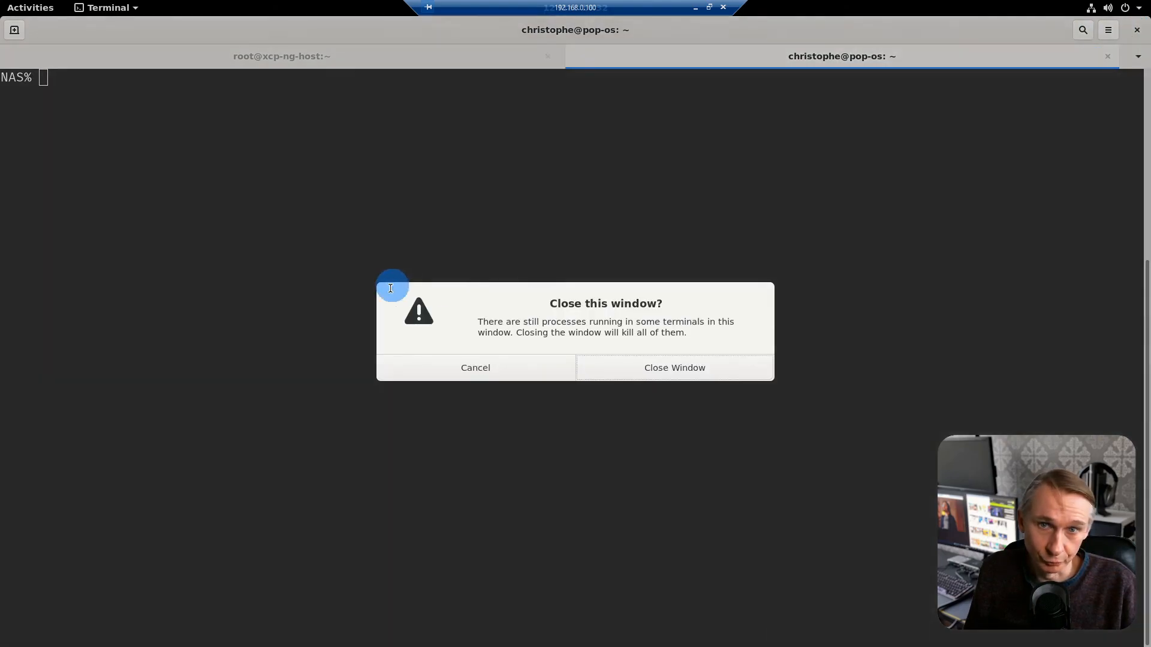
{"action": "left_click", "coordinate": [675, 365]}
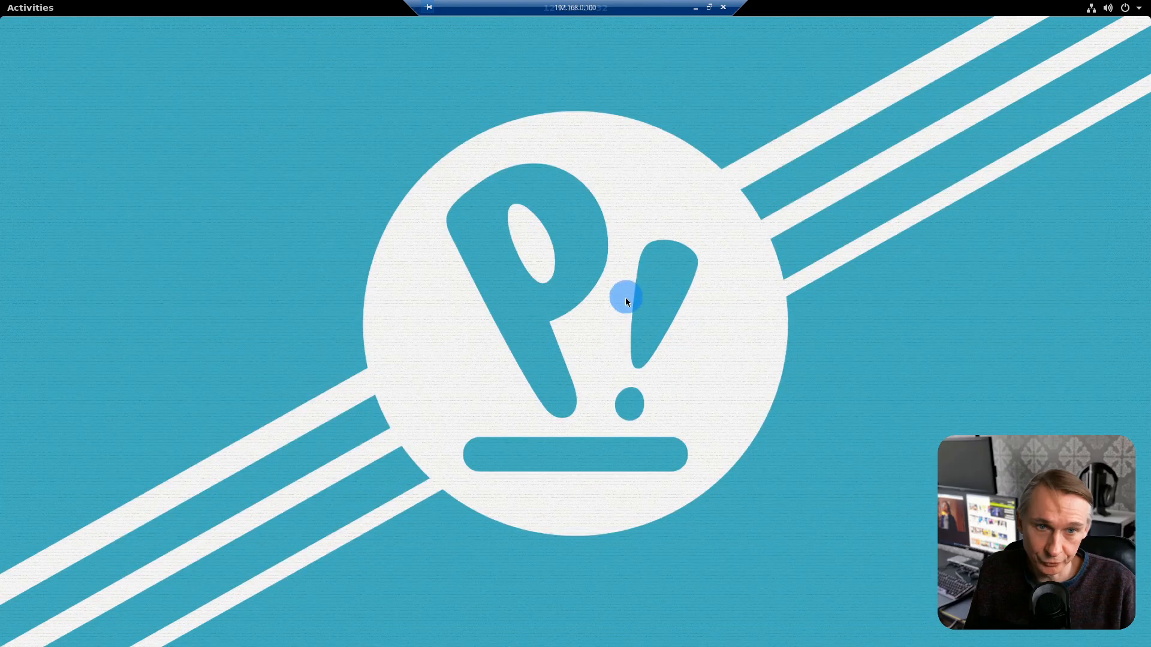